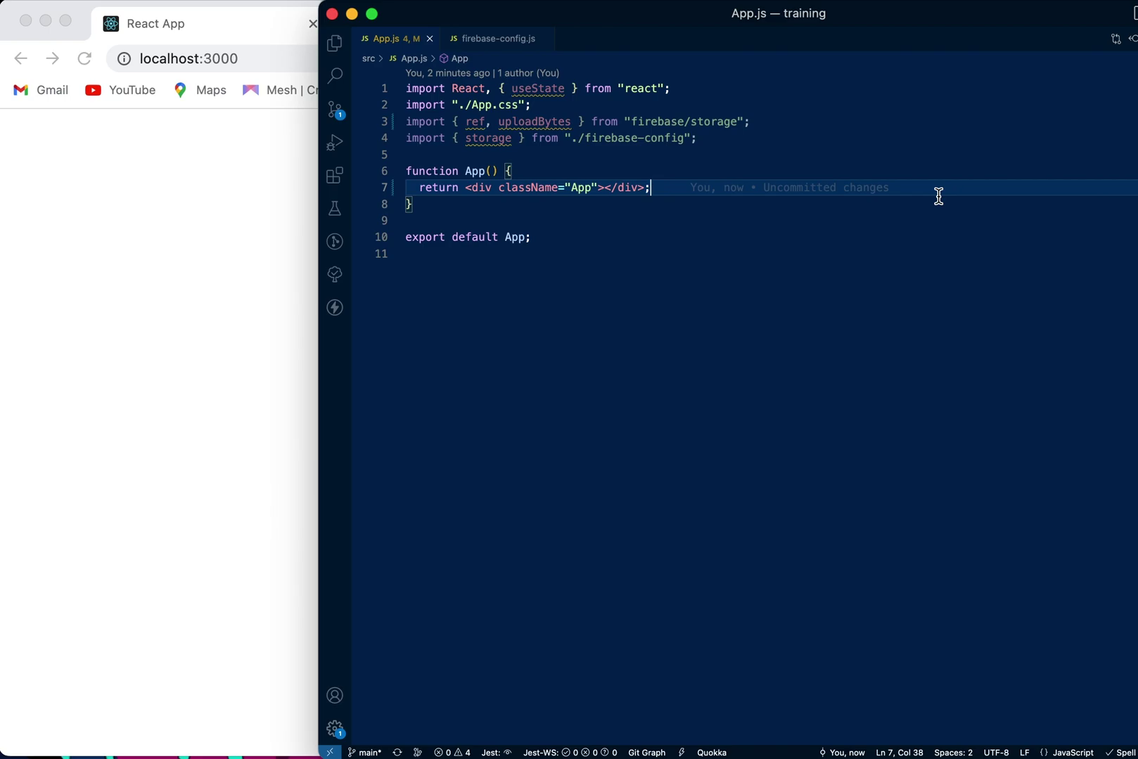
- Open a new indented line inside the App div in App.js for an input tag
{"action": "left_click", "coordinate": [611, 189]}
{"action": "key", "text": "Return"}
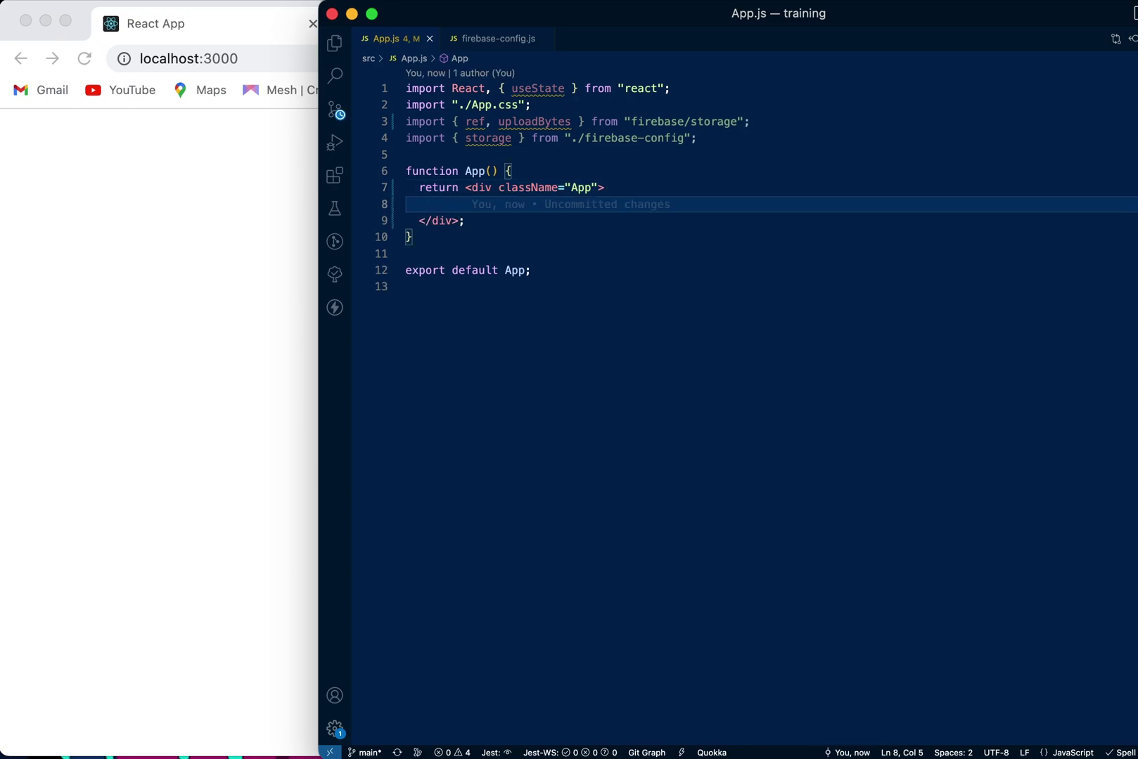
{"action": "type", "text": "<"}
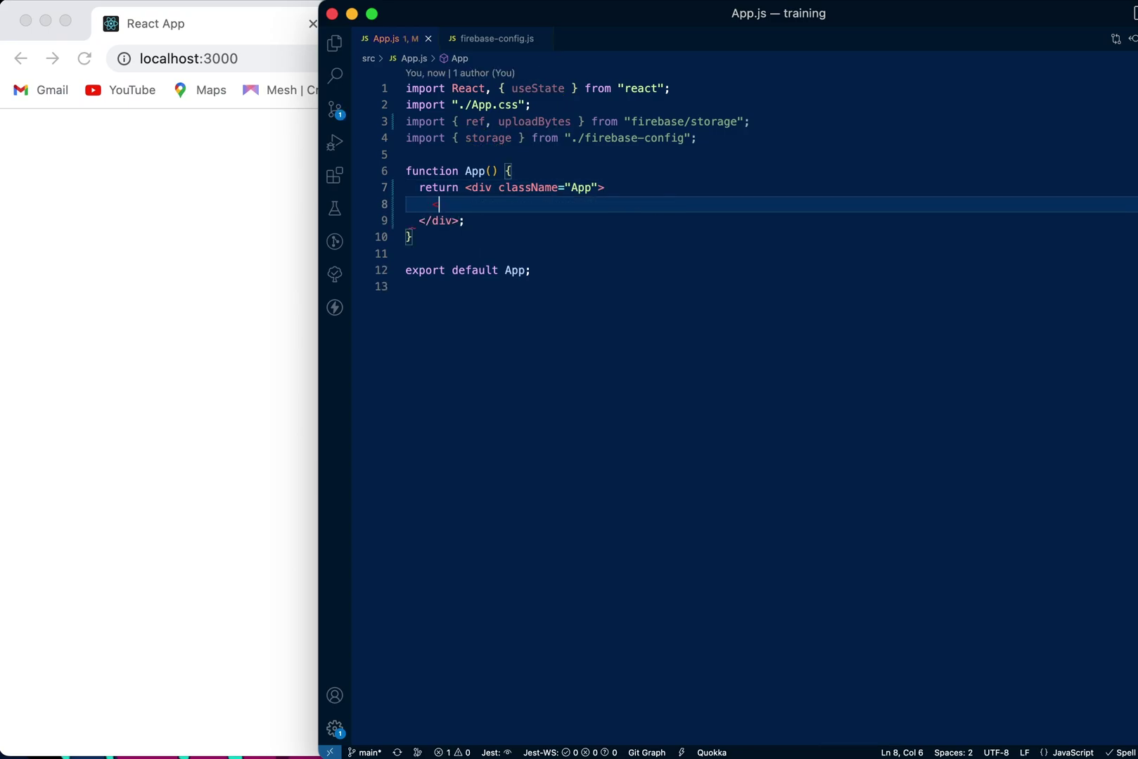
{"action": "type", "text": "input"}
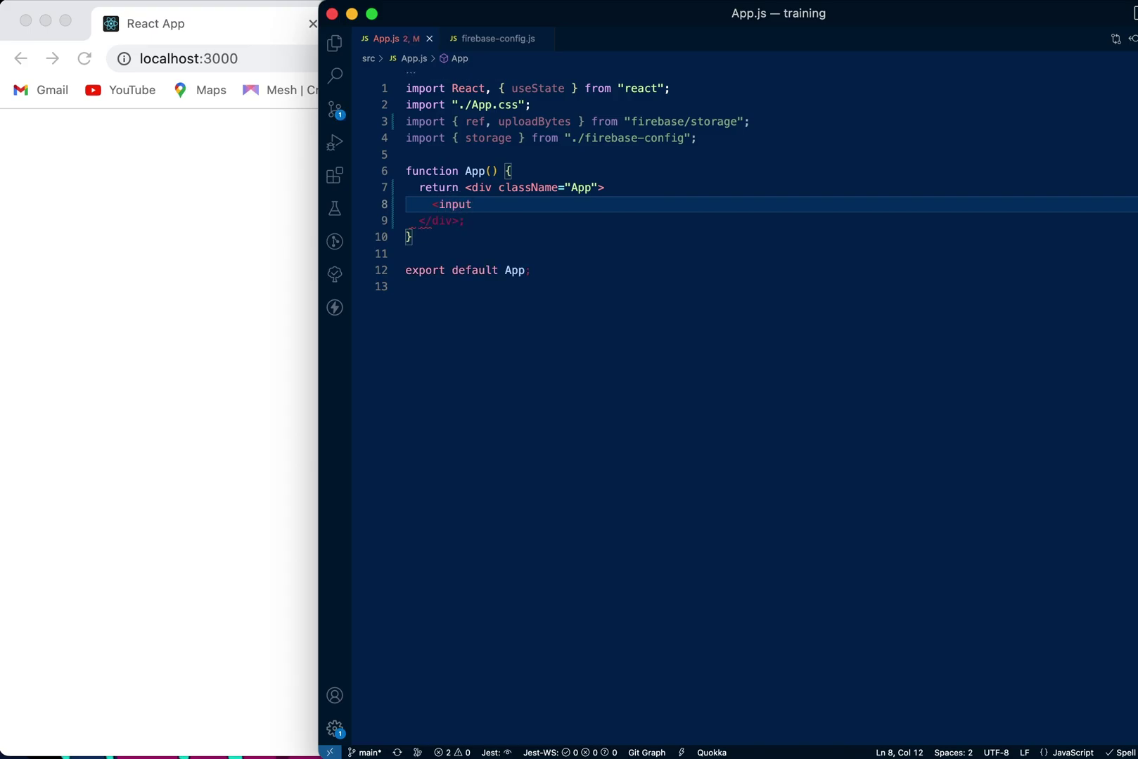
{"action": "left_click", "coordinate": [715, 140]}
{"action": "left_click_drag", "start_coordinate": [716, 140], "coordinate": [406, 88]}
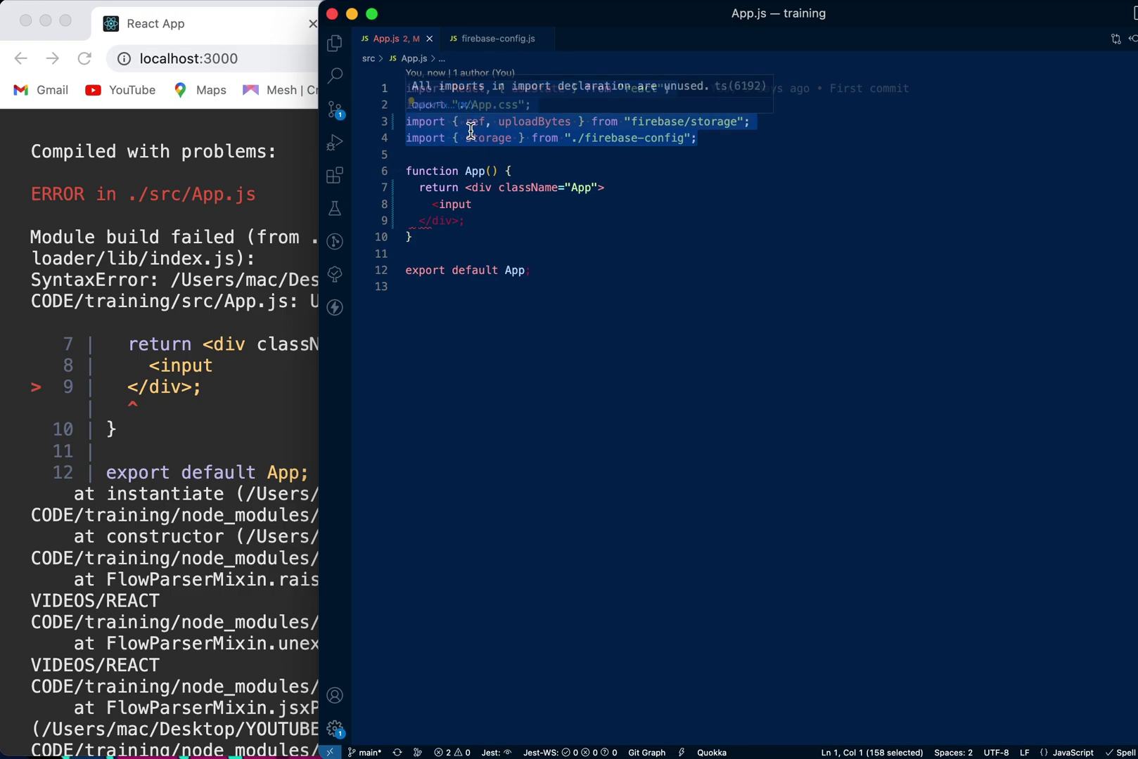
{"action": "left_click", "coordinate": [727, 154]}
- Give the input type="file" and the multiple attribute
{"action": "left_click", "coordinate": [488, 208]}
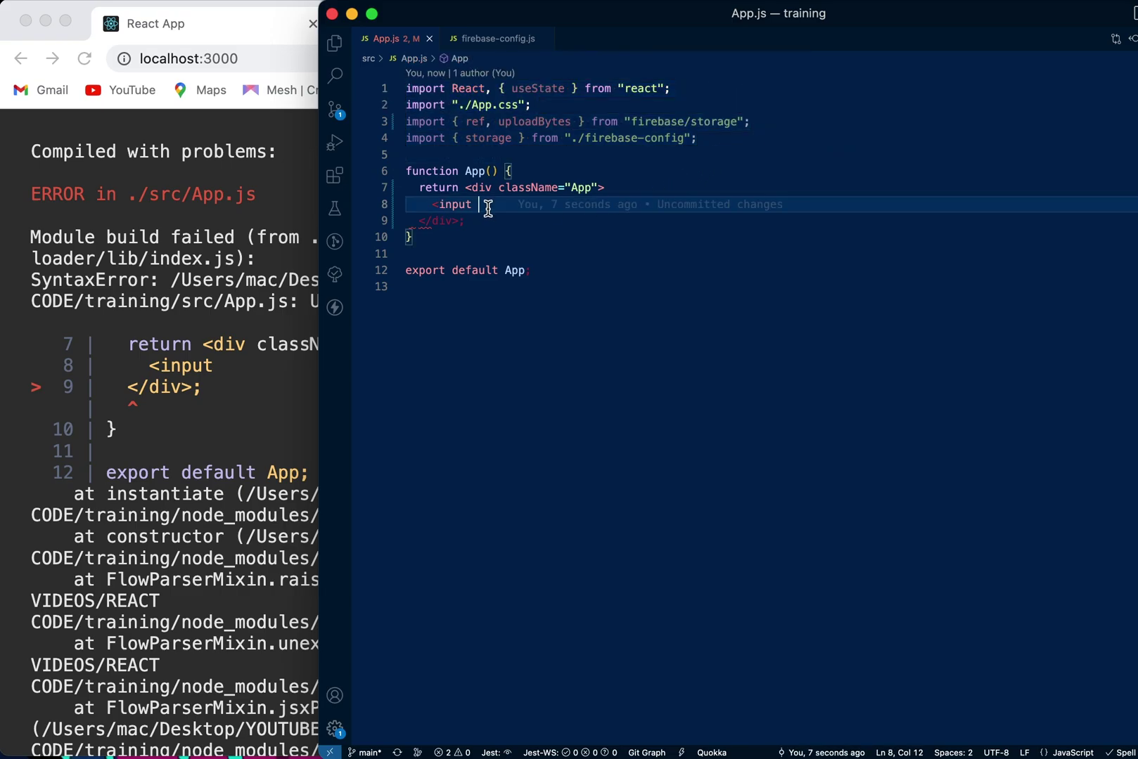
{"action": "type", "text": "tyo"}
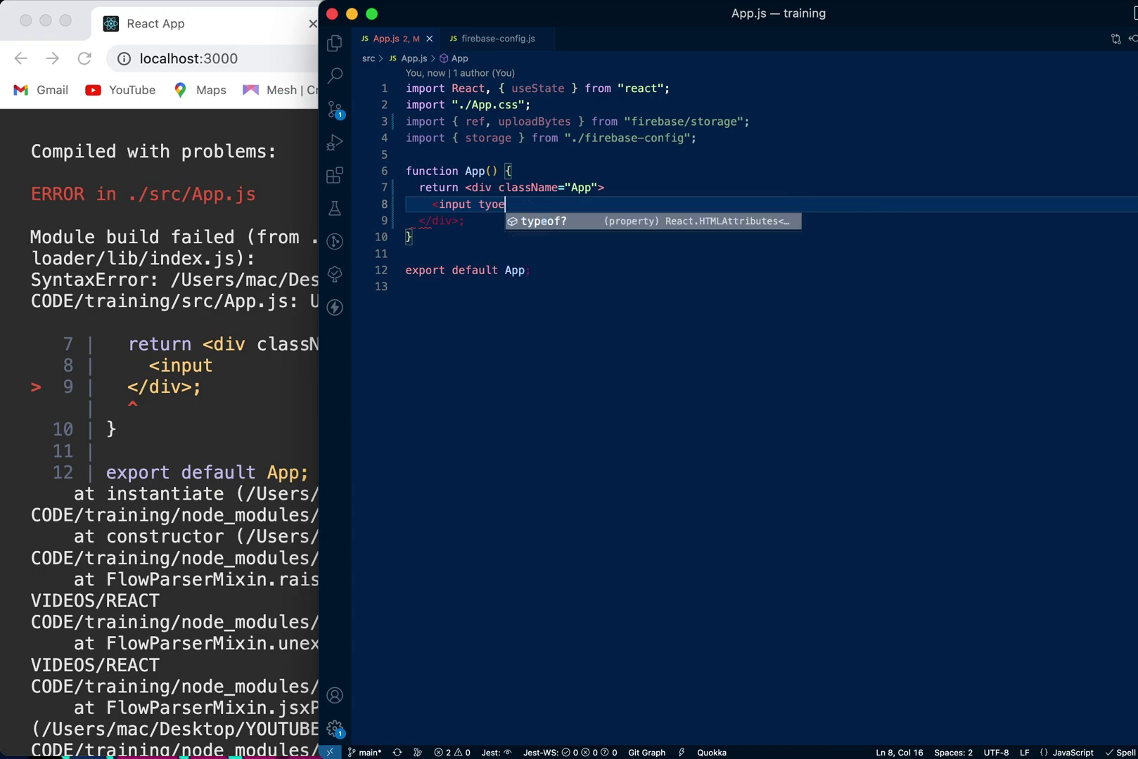
{"action": "key", "text": "BackSpace"}
{"action": "type", "text": "pe"}
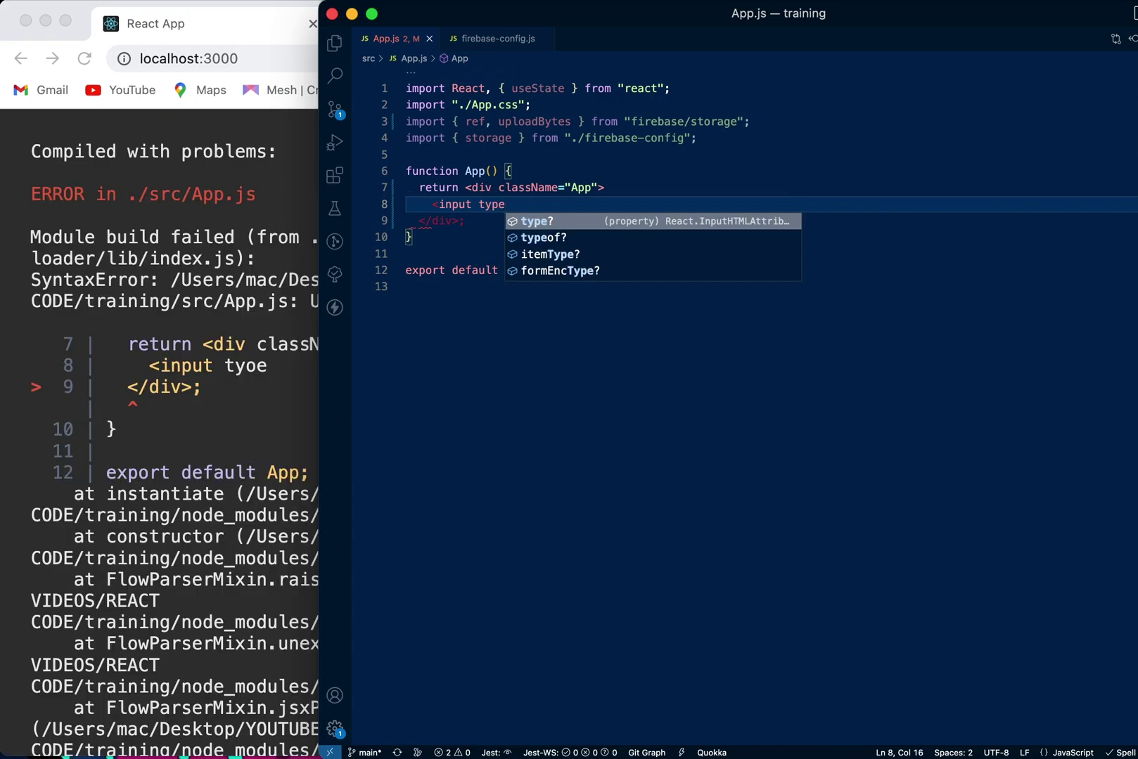
{"action": "type", "text": "=\""}
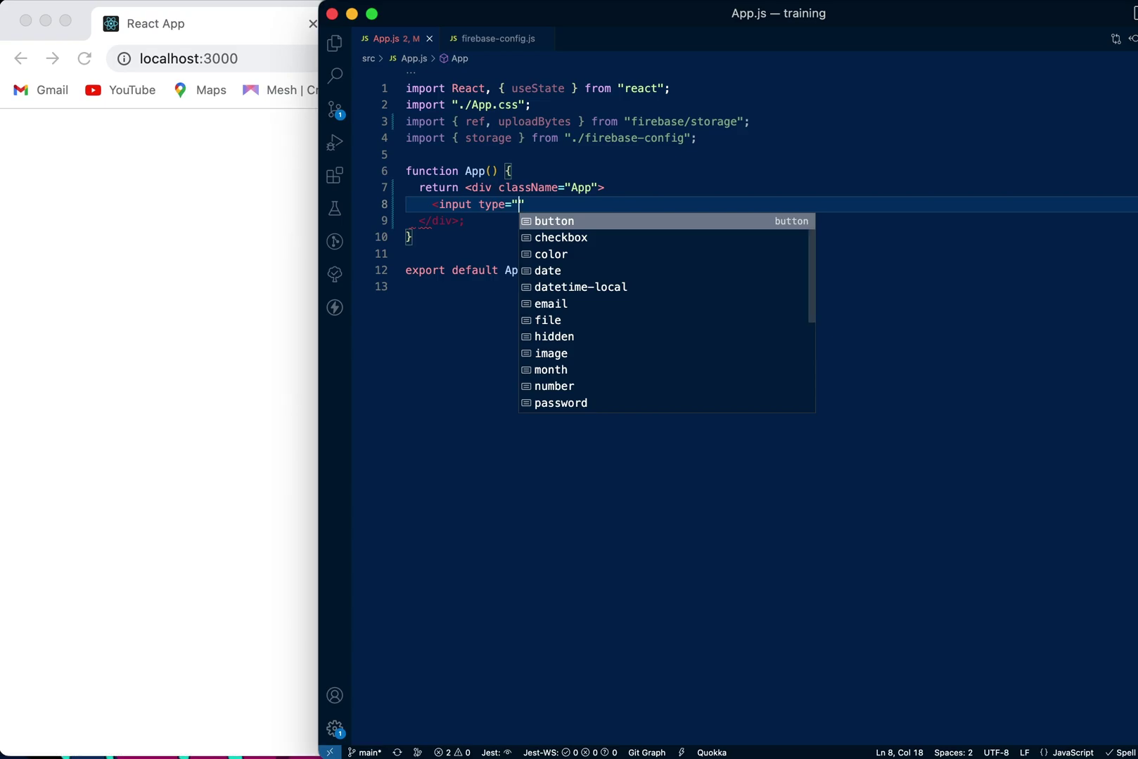
{"action": "type", "text": "file"}
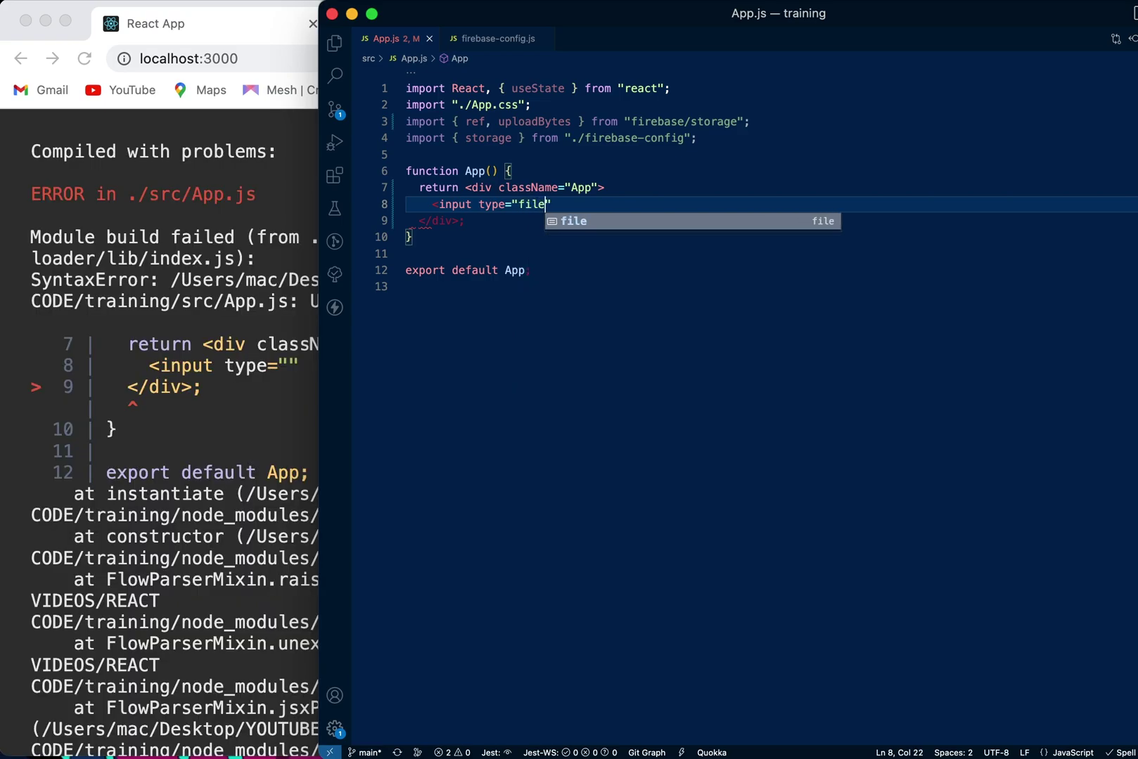
{"action": "type", "text": "\""}
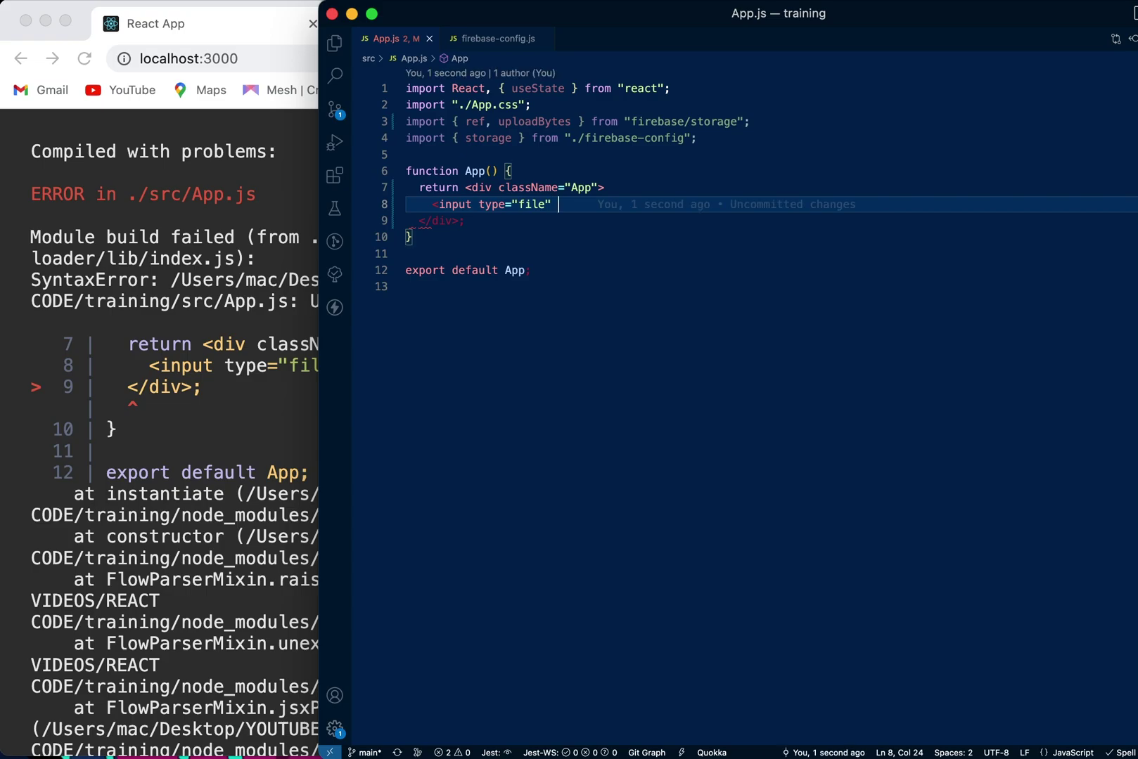
{"action": "type", "text": "m"}
{"action": "type", "text": "ul"}
{"action": "key", "text": "Return"}
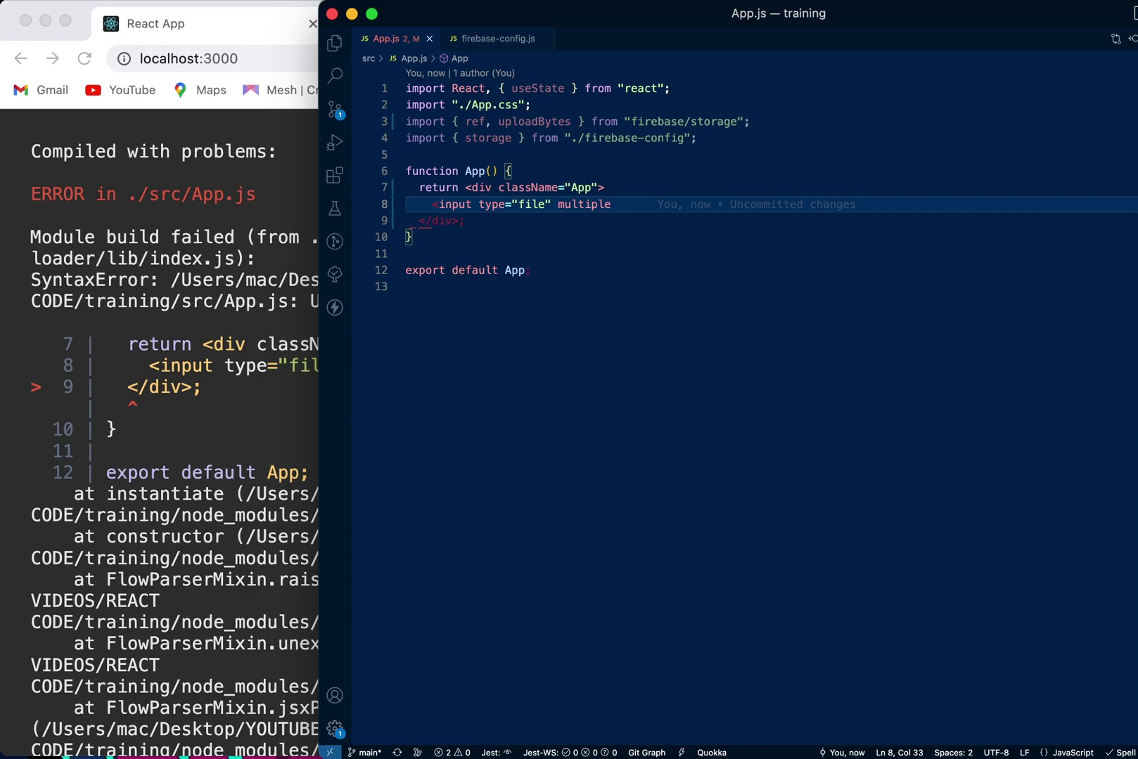
{"action": "key", "text": "ctrl+space"}
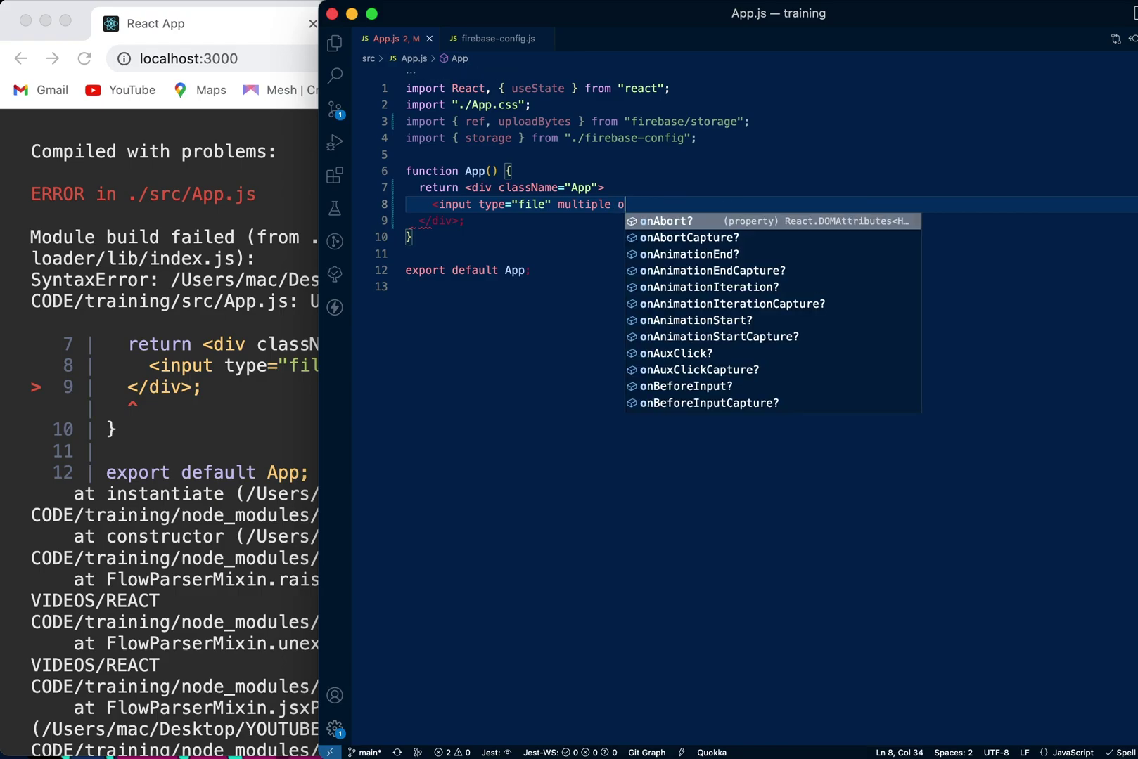
{"action": "key", "text": "Escape"}
{"action": "type", "text": "on"}
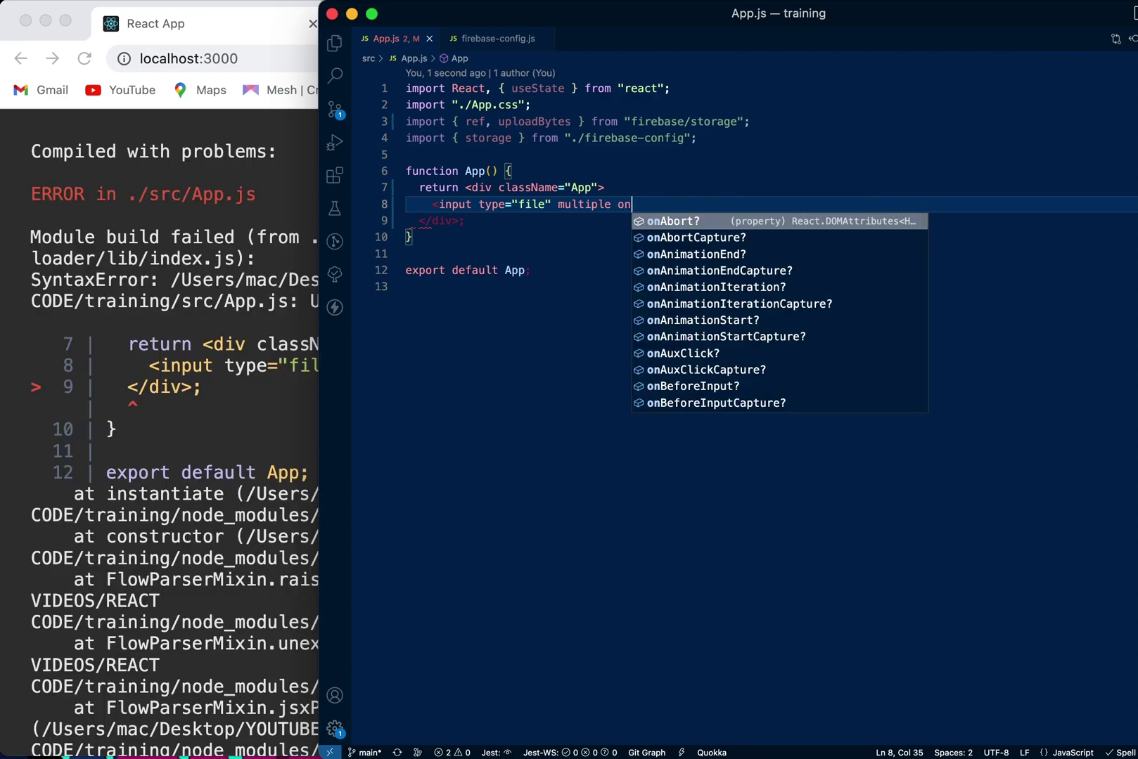
{"action": "type", "text": "Chna"}
- Add onChange={(event) => { setImage(event.target.files) }} to the file input
{"action": "key", "text": "Return"}
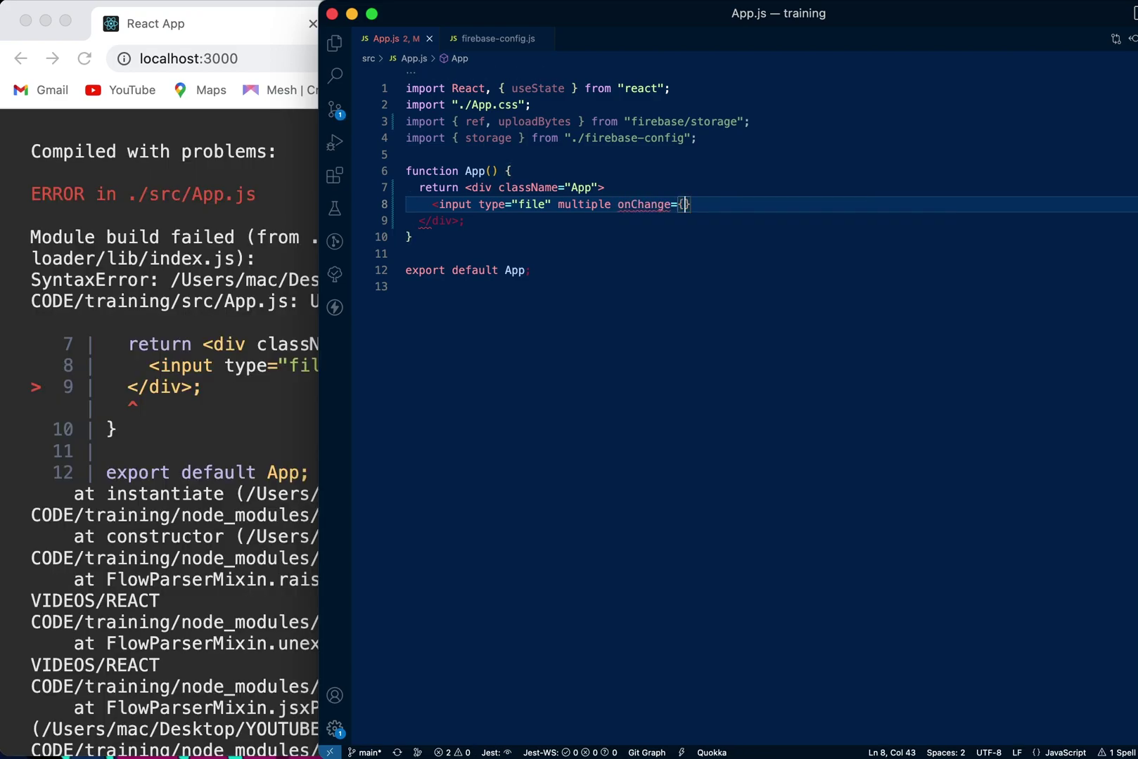
{"action": "type", "text": "(ev"}
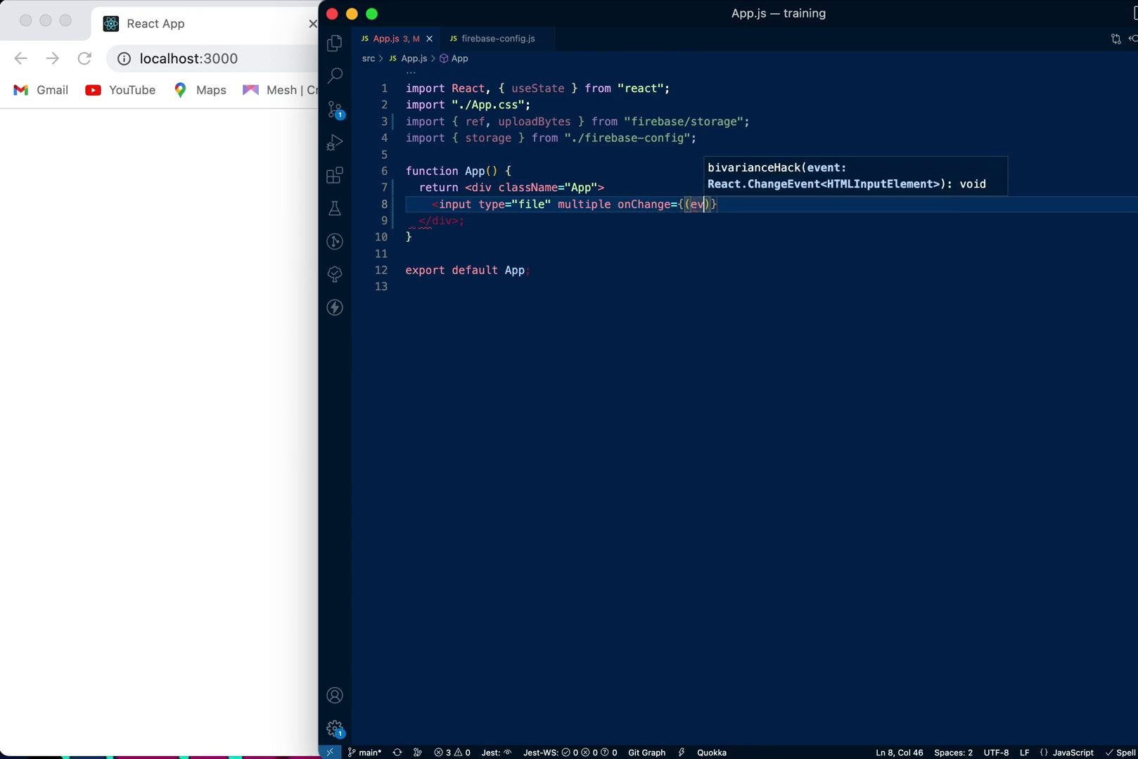
{"action": "type", "text": "ent"}
{"action": "key", "text": "Escape"}
{"action": "type", "text": ") ="}
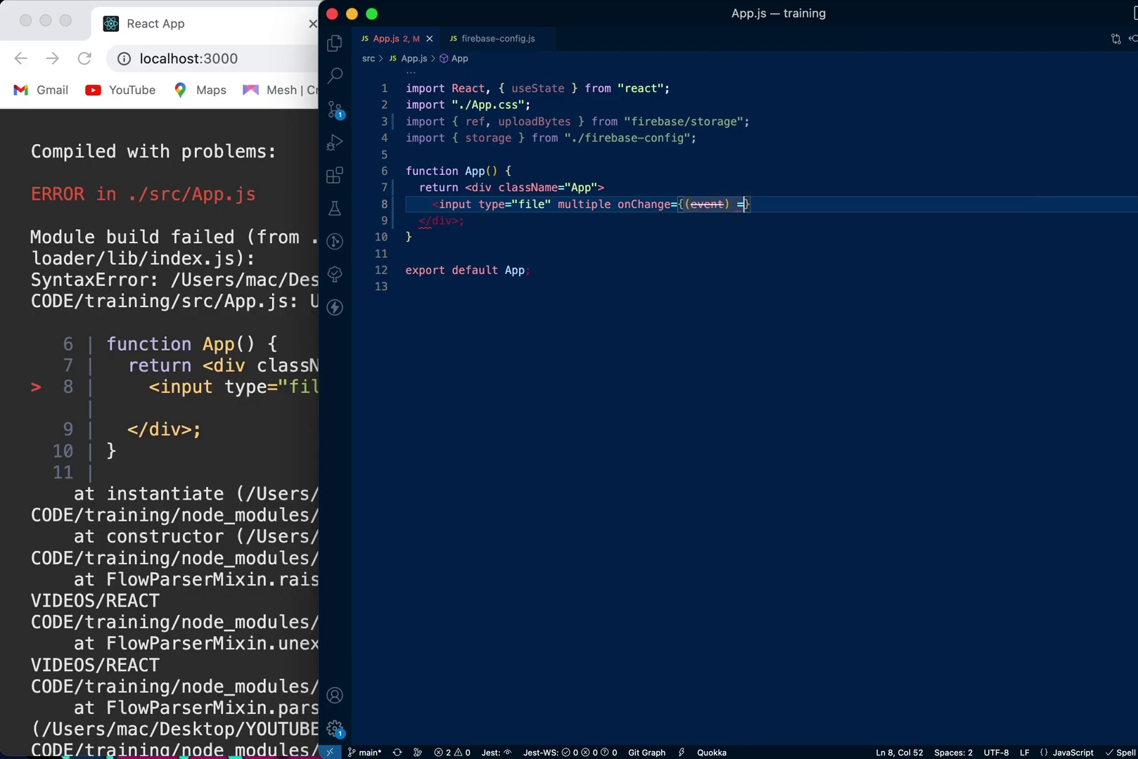
{"action": "type", "text": ">  "}
{"action": "type", "text": "{"}
{"action": "key", "text": "Return"}
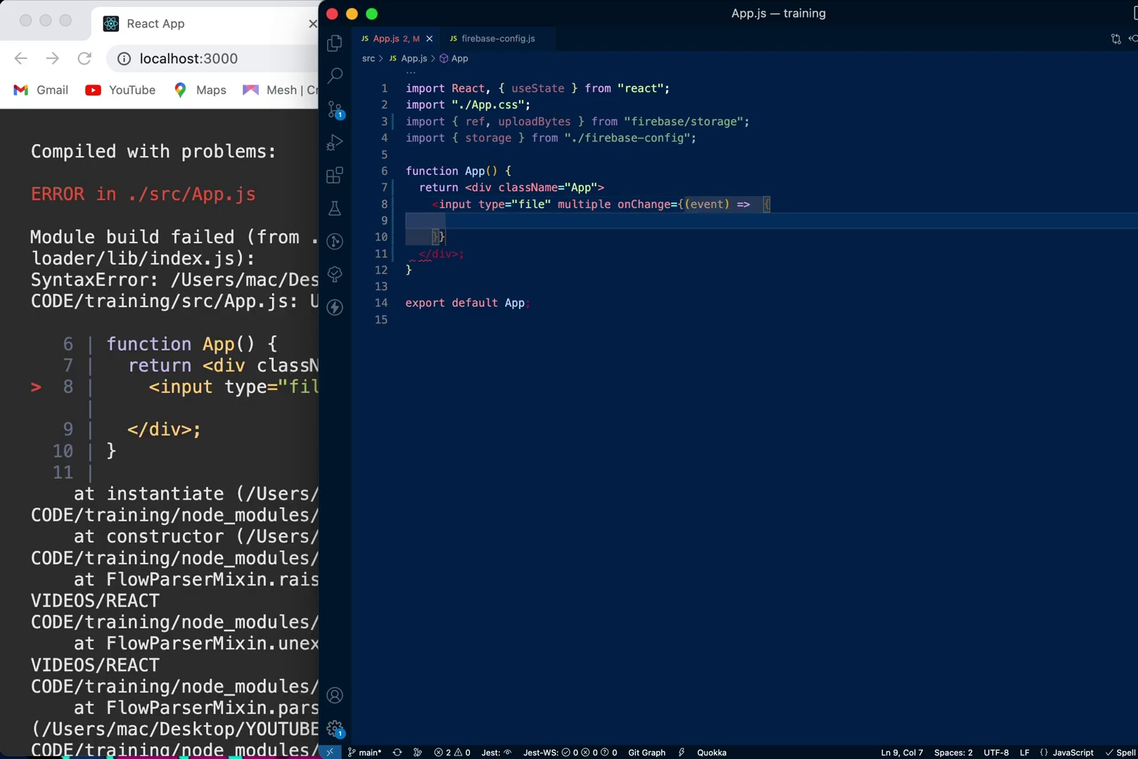
{"action": "type", "text": "setImag"}
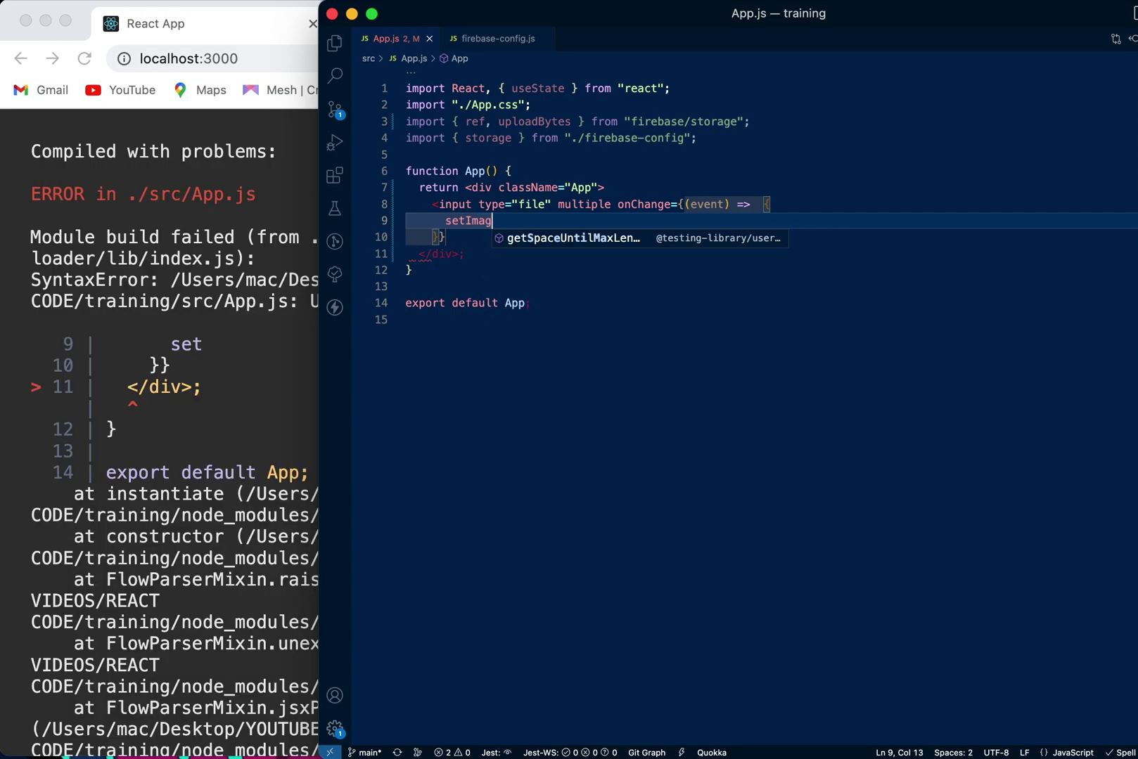
{"action": "type", "text": "e"}
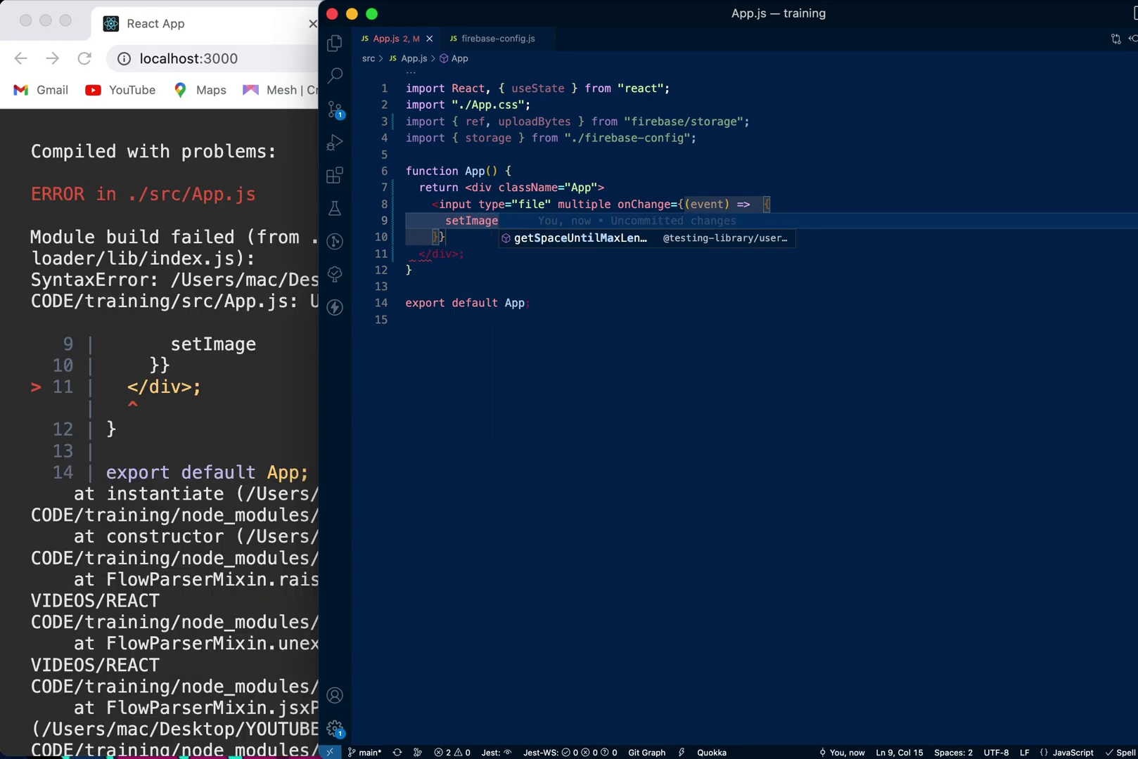
{"action": "type", "text": "(event"}
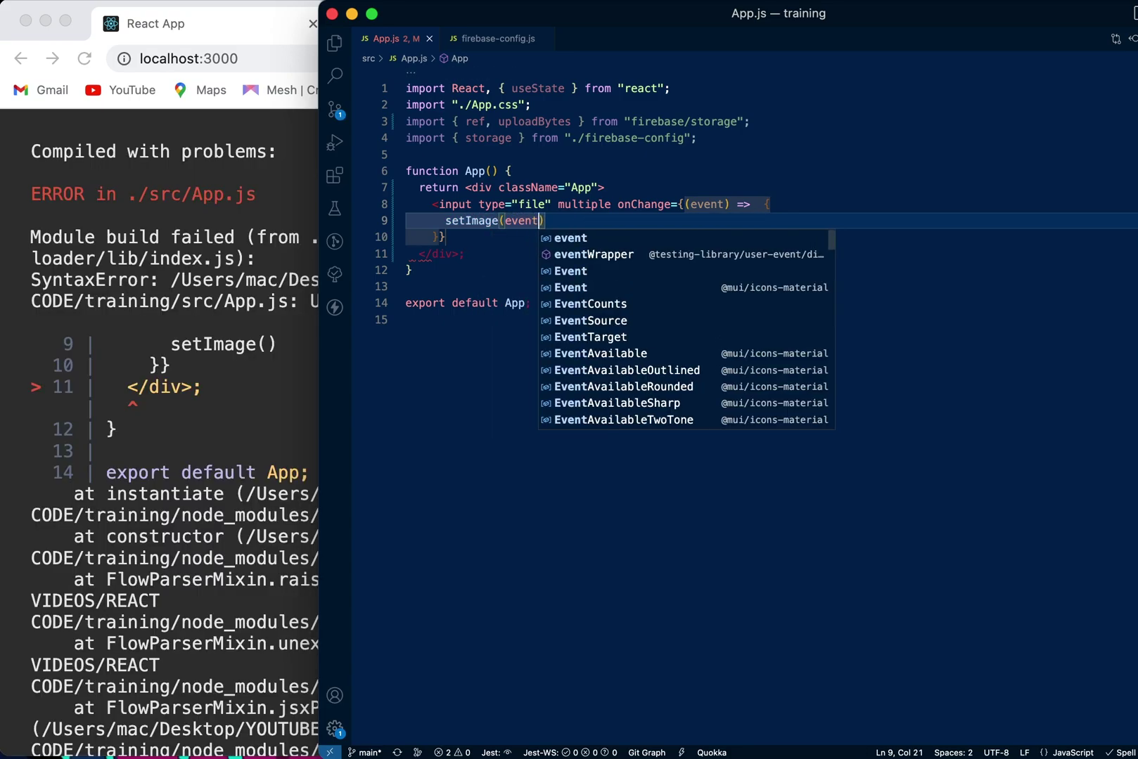
{"action": "type", "text": ".target"}
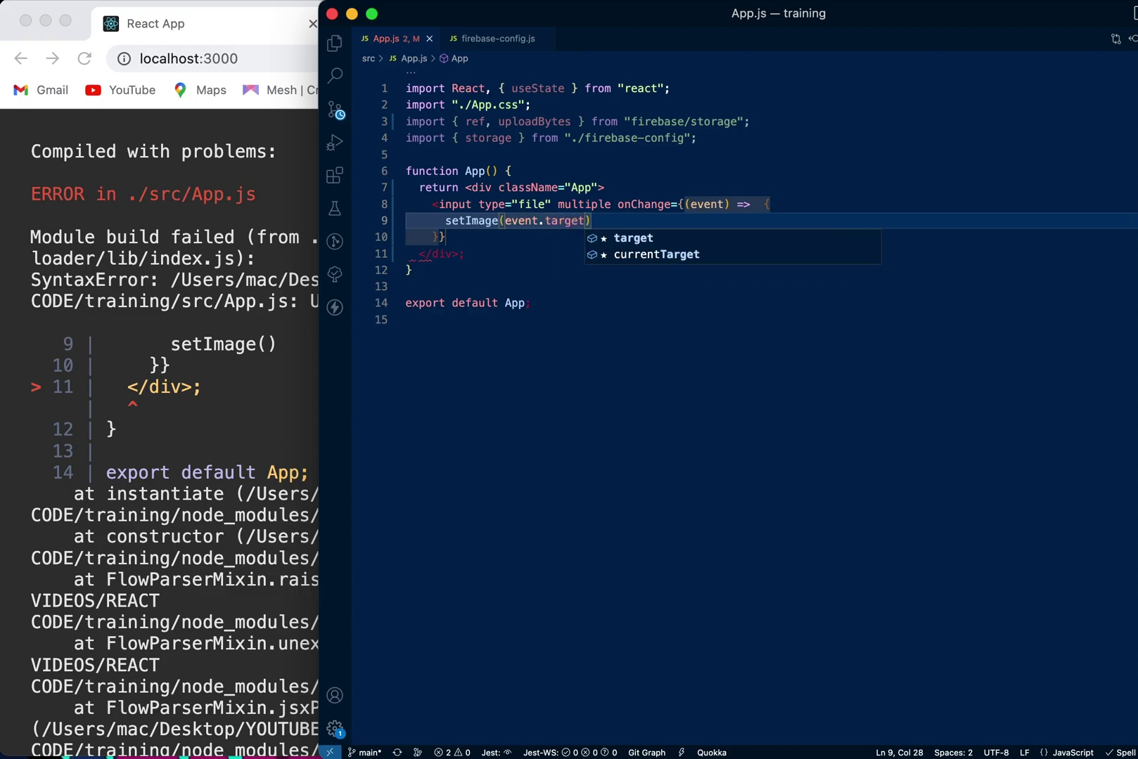
{"action": "type", "text": ".files"}
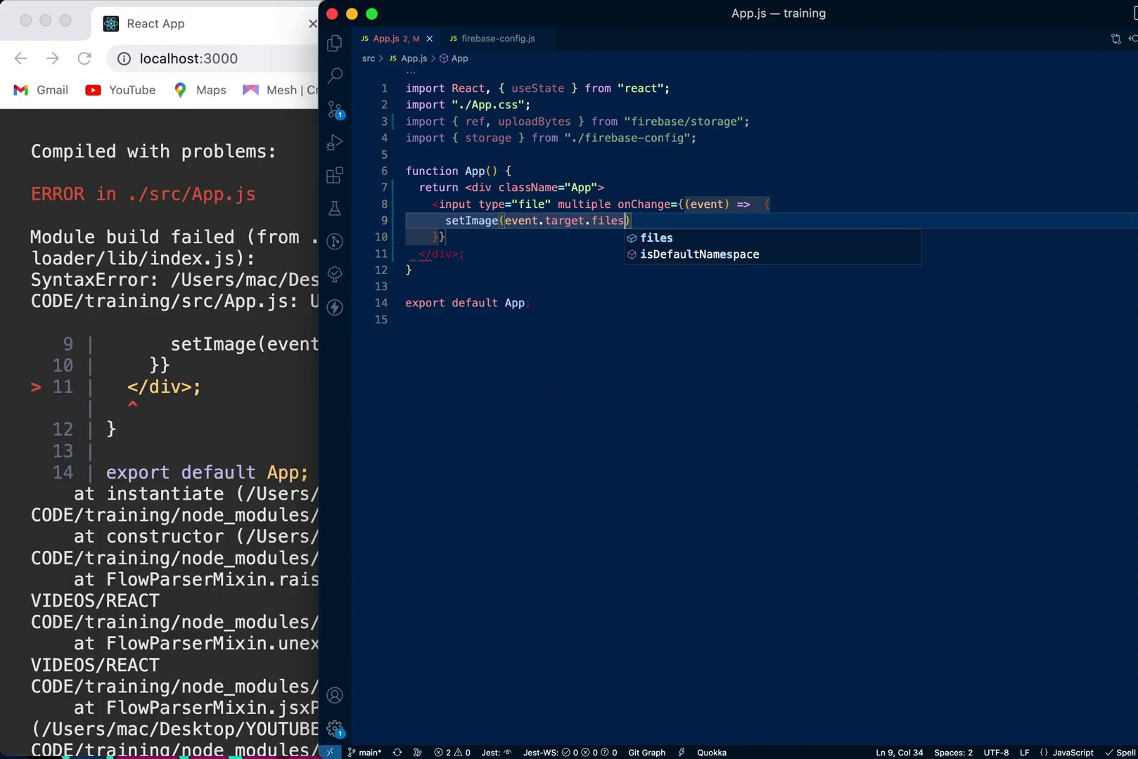
{"action": "type", "text": ")"}
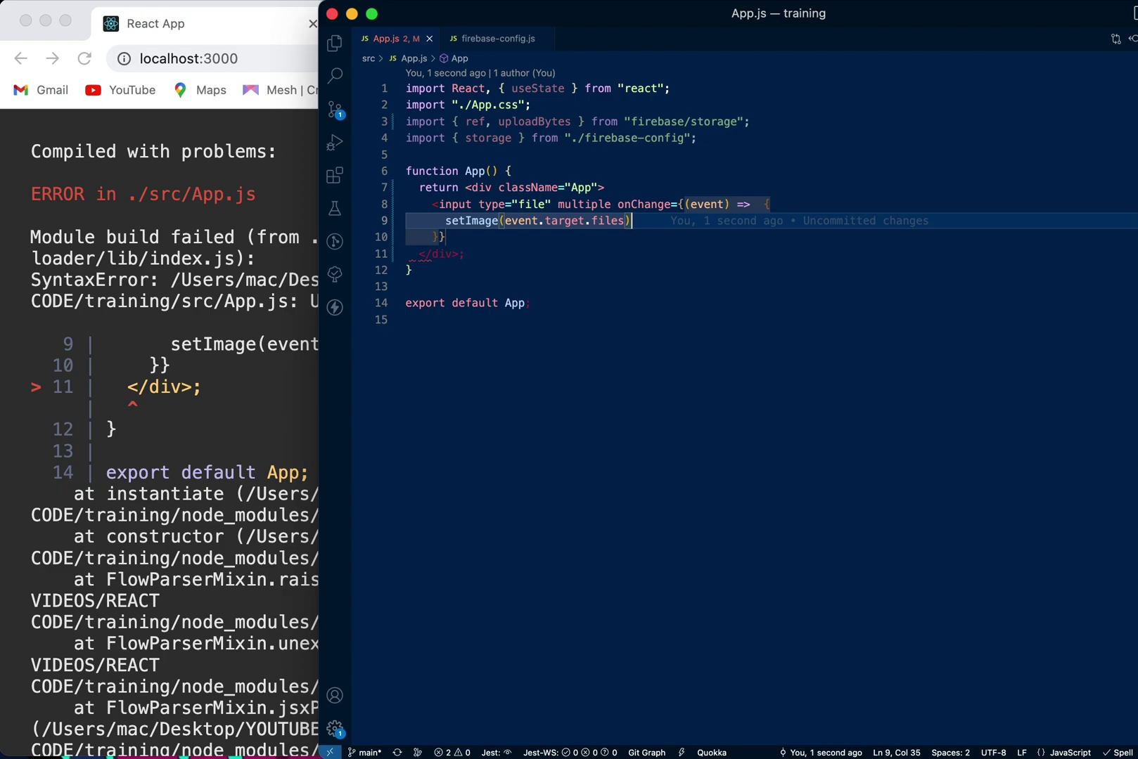
{"action": "left_click", "coordinate": [551, 172]}
{"action": "key", "text": "Return"}
- Initialise the images state with useState() at the top of App
{"action": "key", "text": "Return"}
{"action": "key", "text": "Return"}
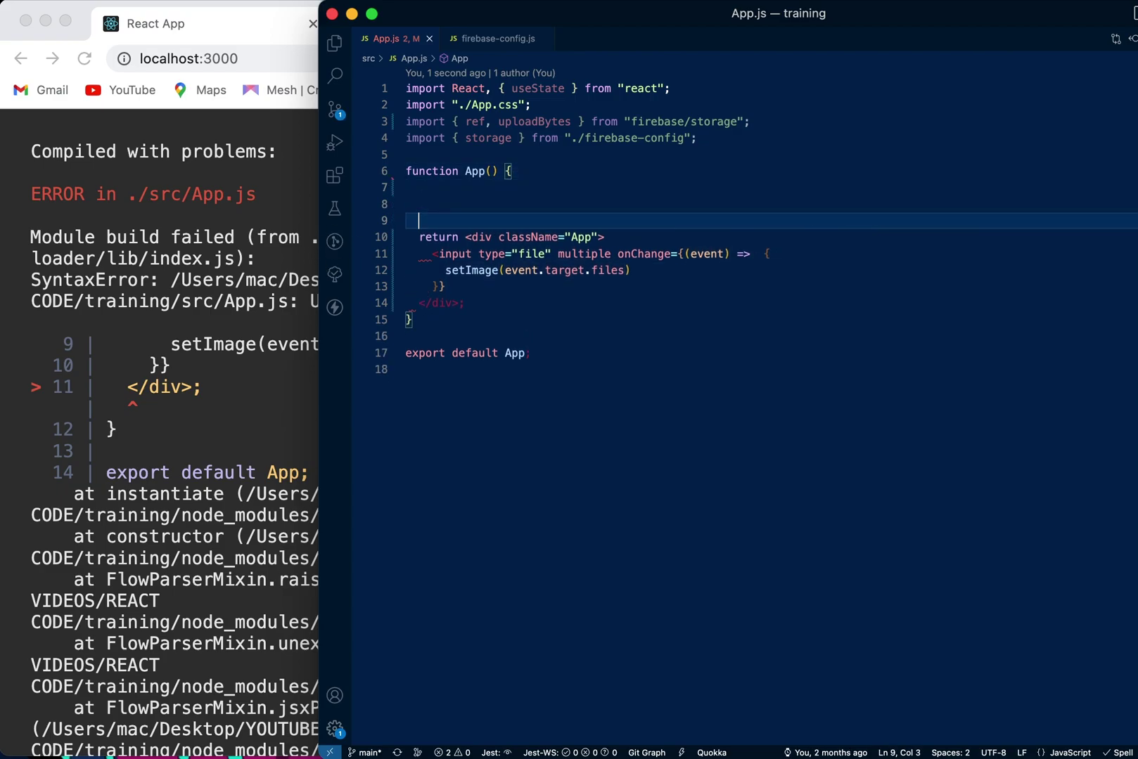
{"action": "left_click", "coordinate": [562, 171]}
{"action": "key", "text": "Return"}
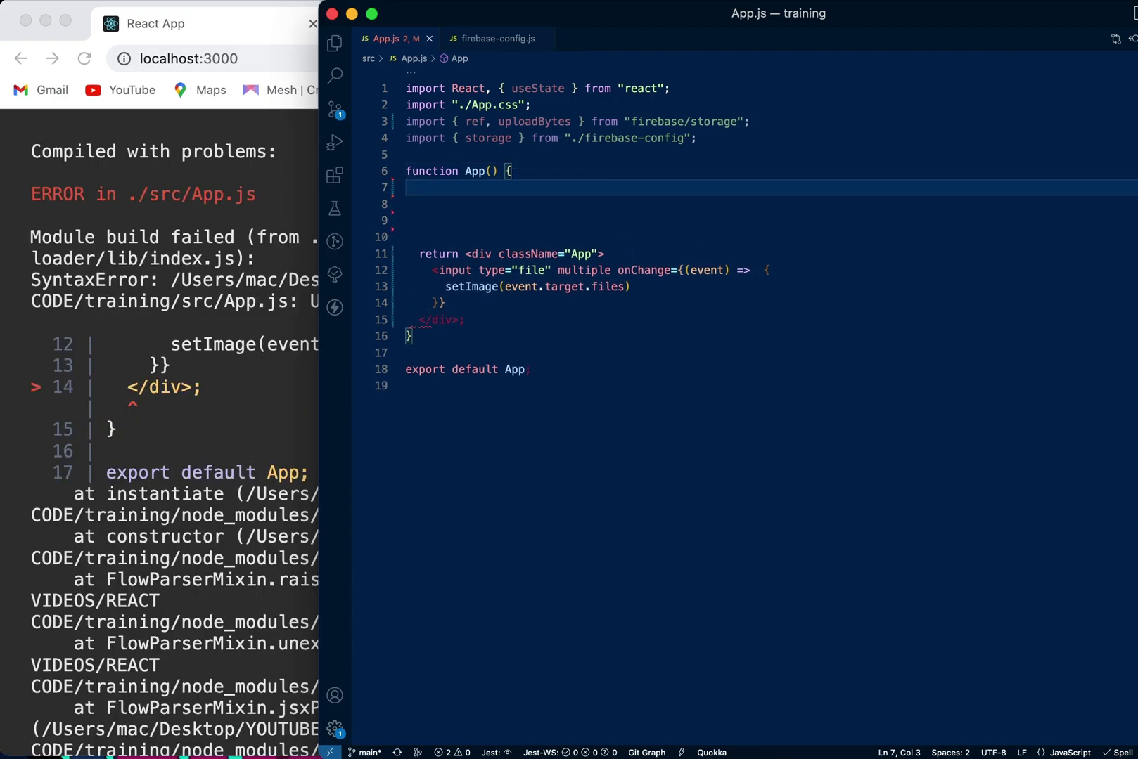
{"action": "type", "text": "const [i"}
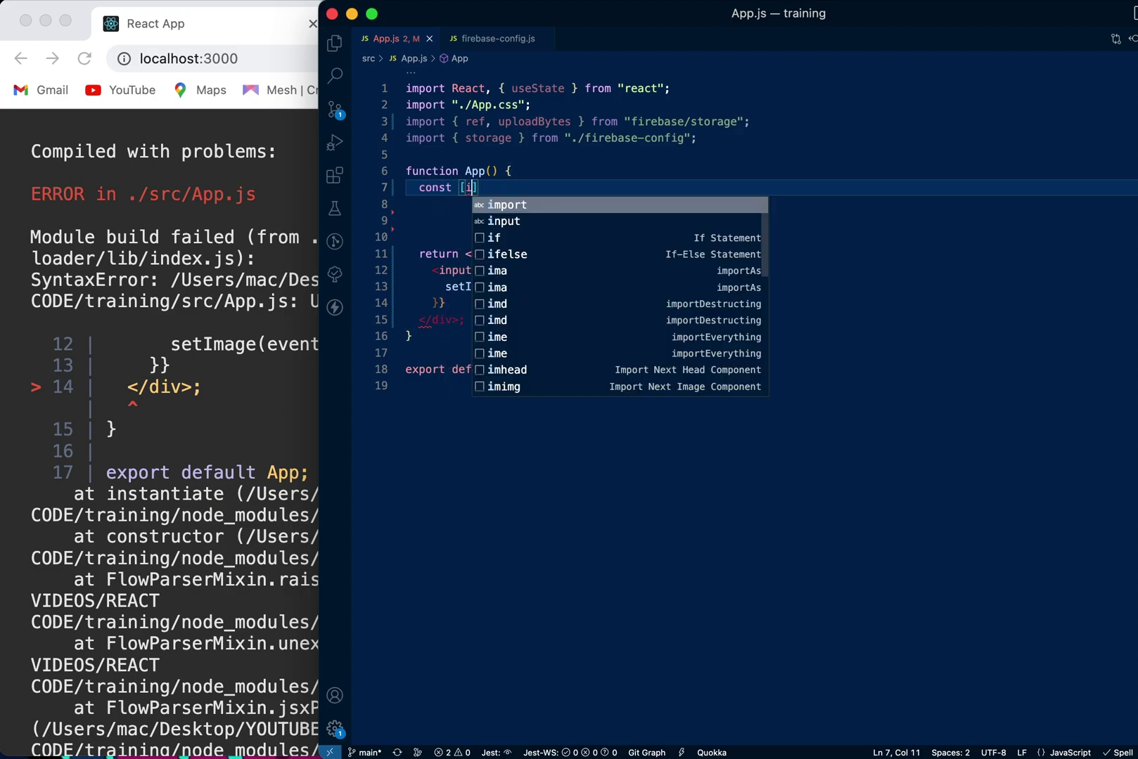
{"action": "type", "text": "mages."}
{"action": "key", "text": "BackSpace"}
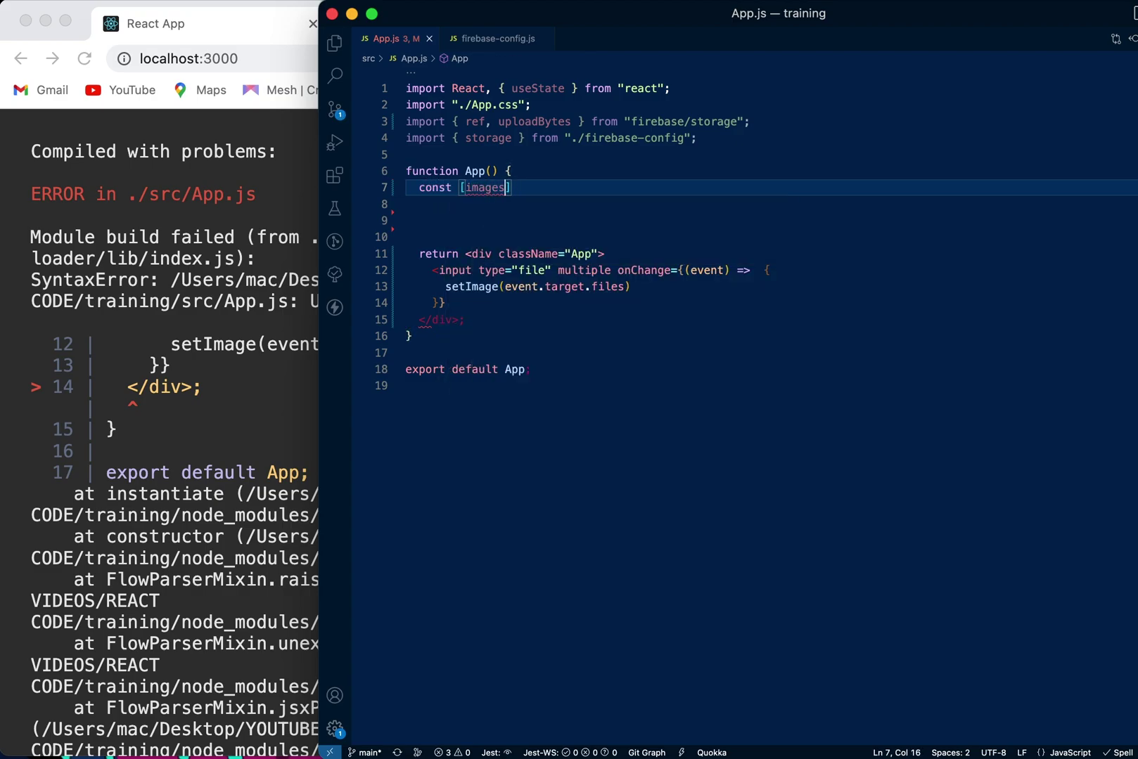
{"action": "type", "text": ", setI"}
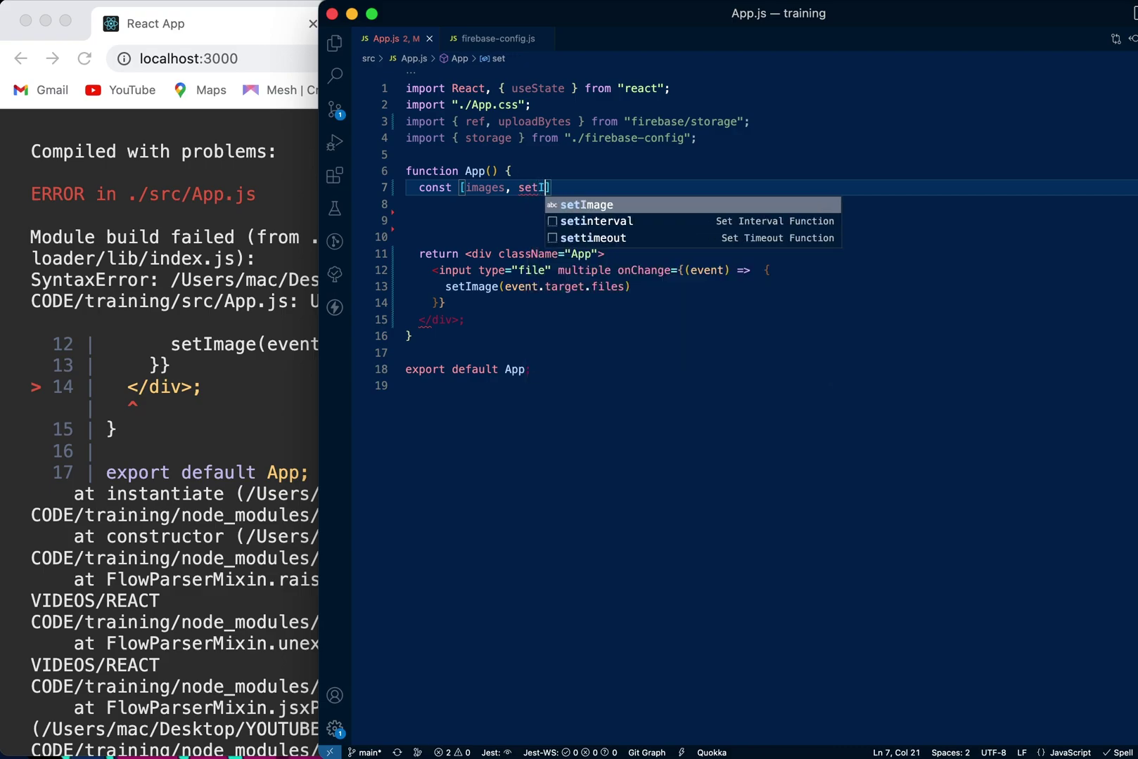
{"action": "type", "text": "mages"}
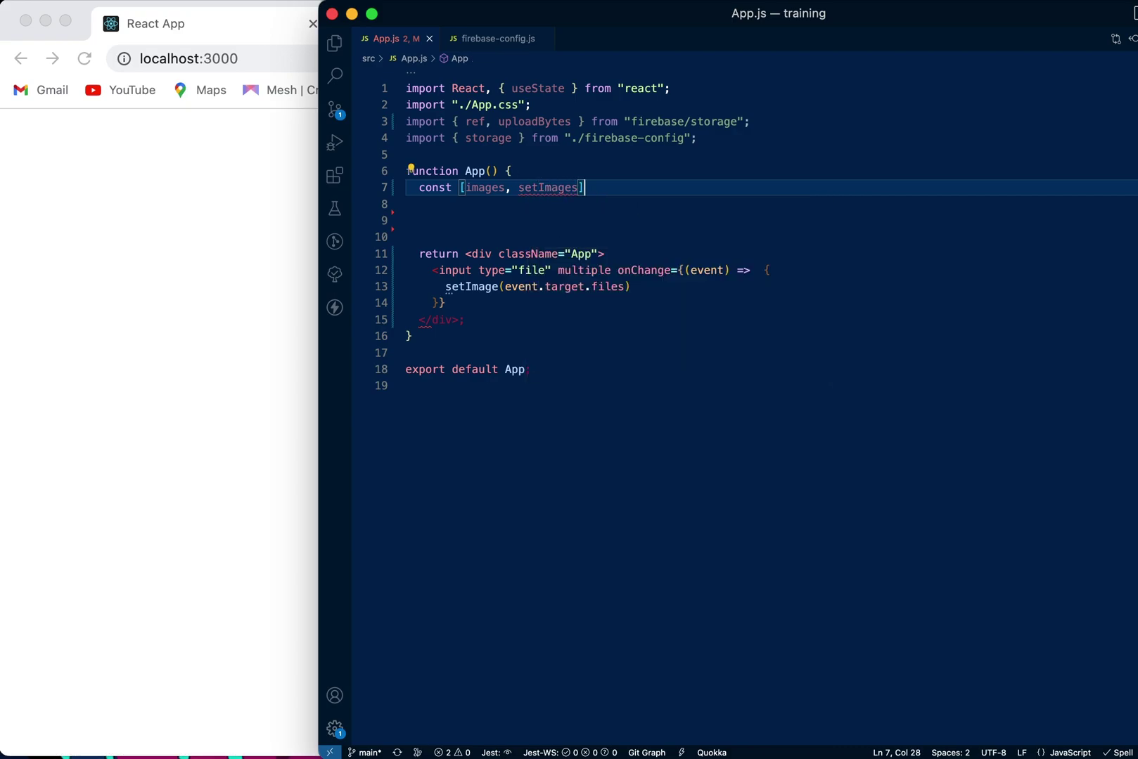
{"action": "type", "text": "] = useS"}
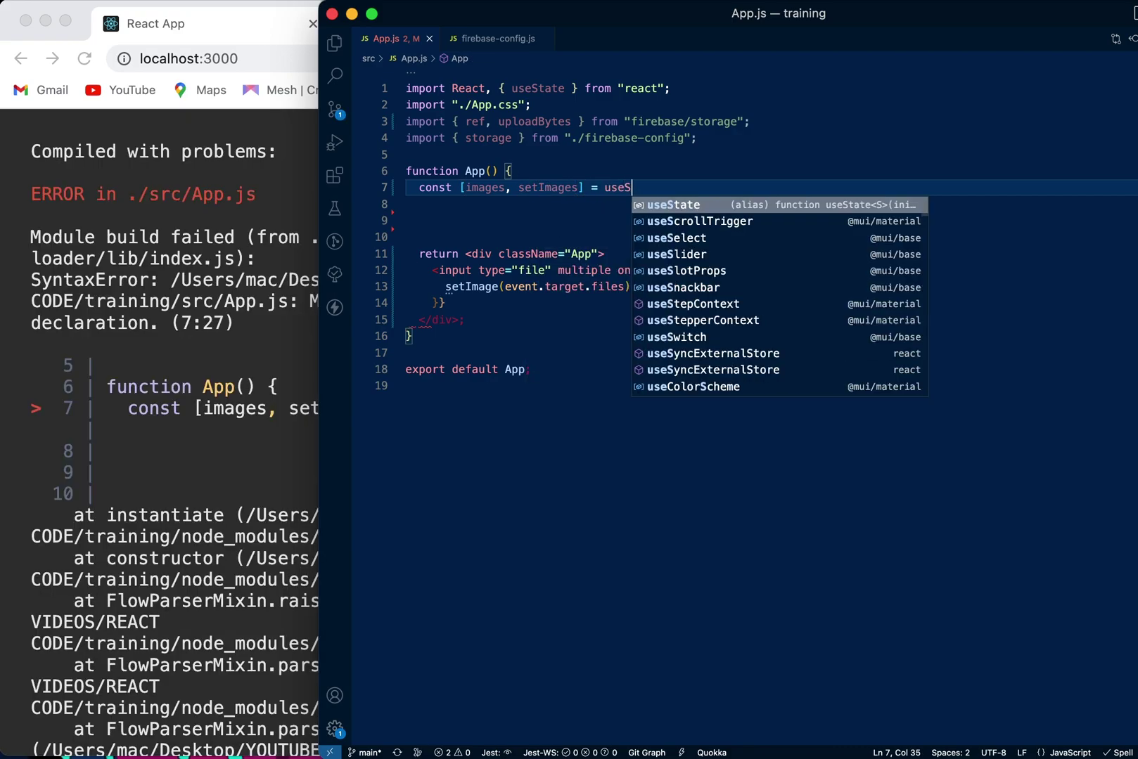
{"action": "key", "text": "Return"}
{"action": "type", "text": "("}
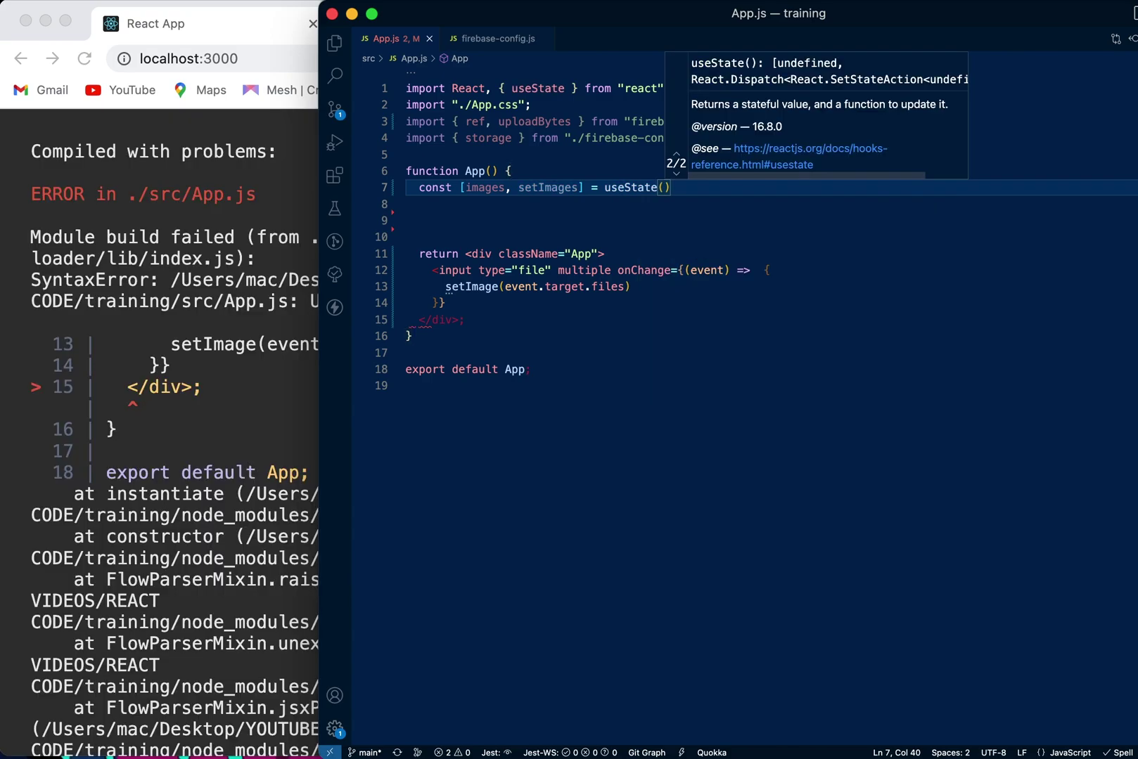
{"action": "type", "text": ");"}
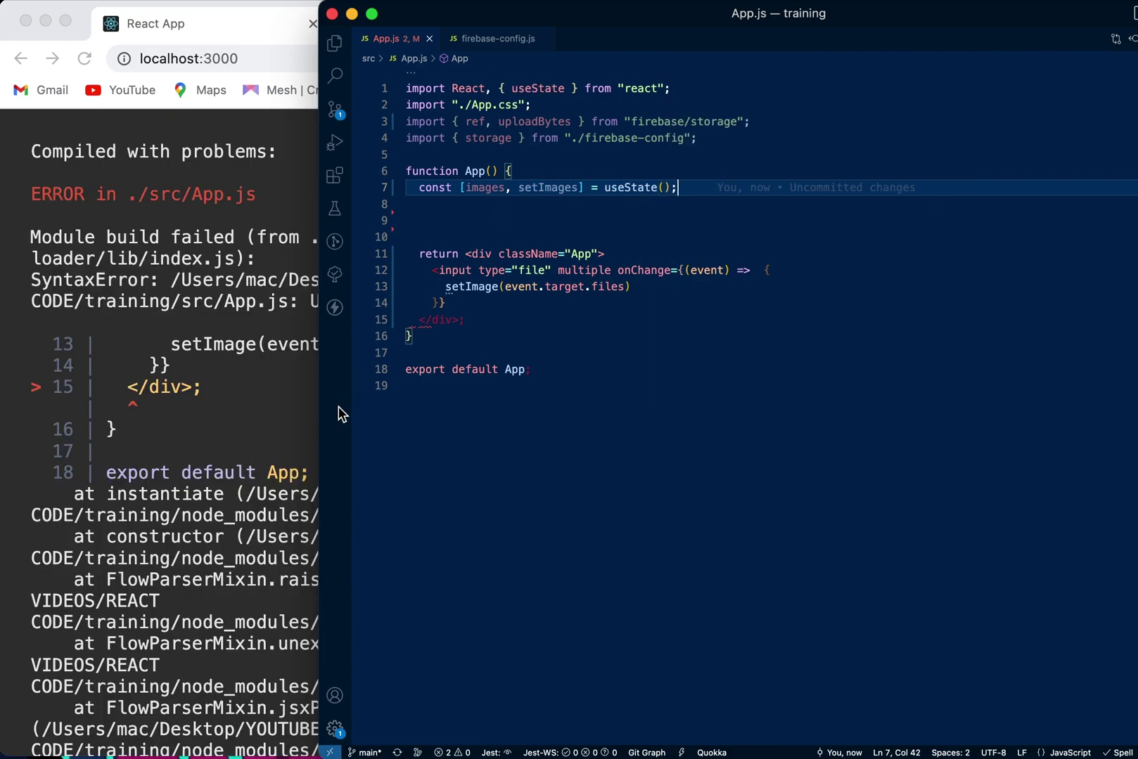
- Remove the semicolon after </div>, close the input with ' />', and save to reformat
{"action": "left_click", "coordinate": [487, 320]}
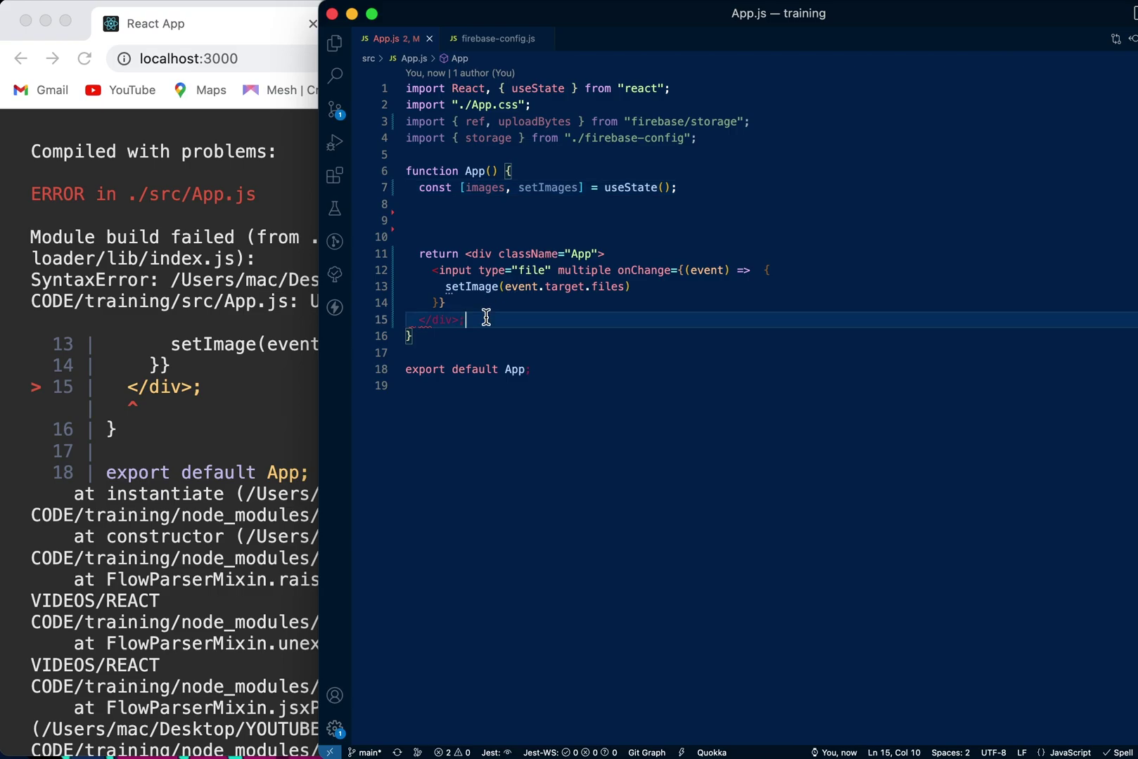
{"action": "key", "text": "BackSpace"}
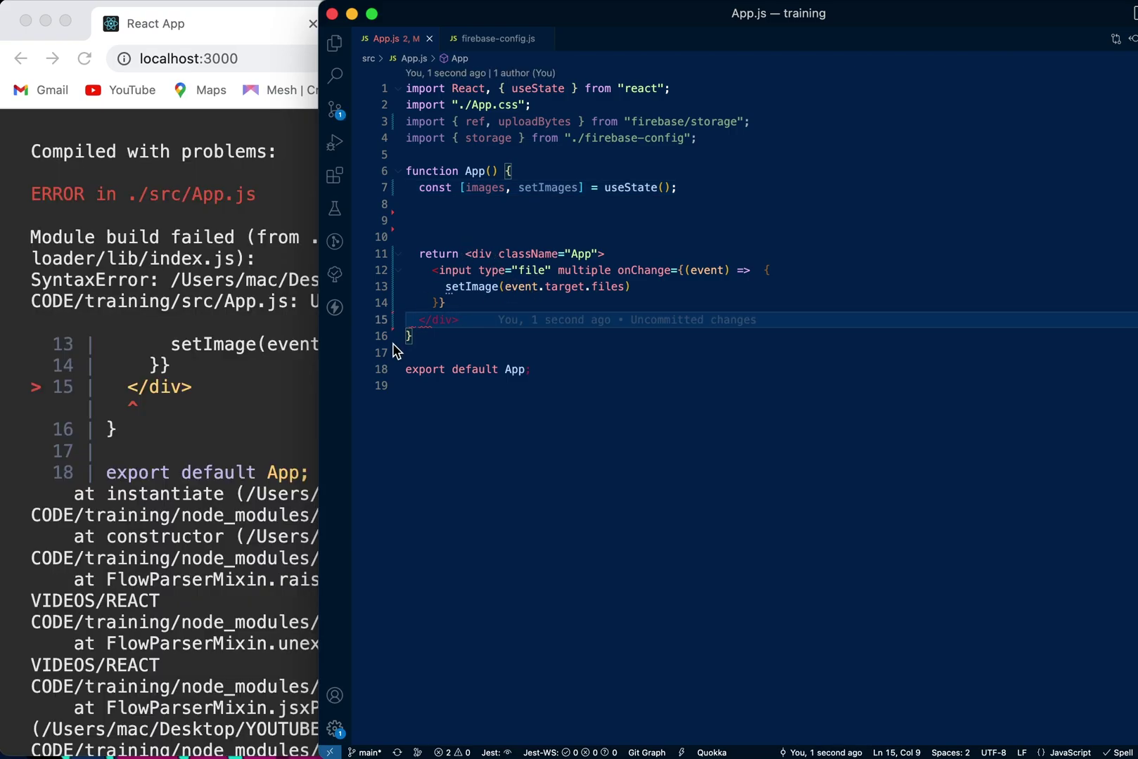
{"action": "left_click", "coordinate": [450, 303]}
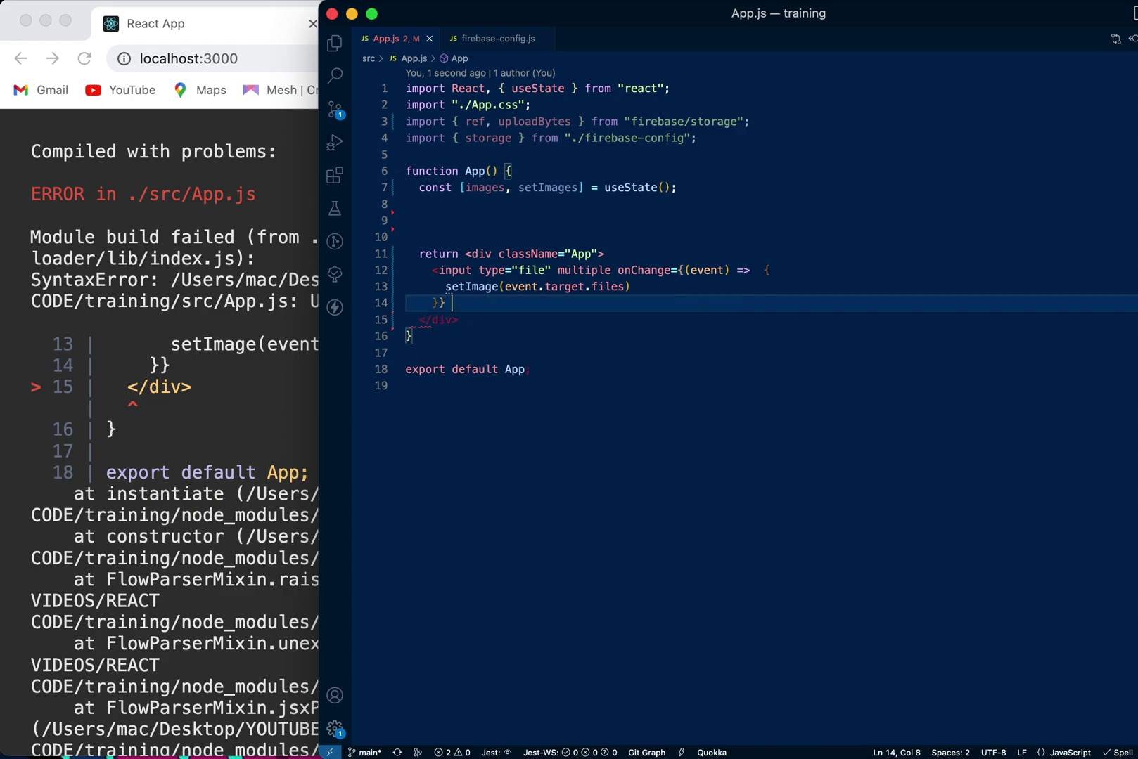
{"action": "type", "text": "/>"}
{"action": "key", "text": "super+s"}
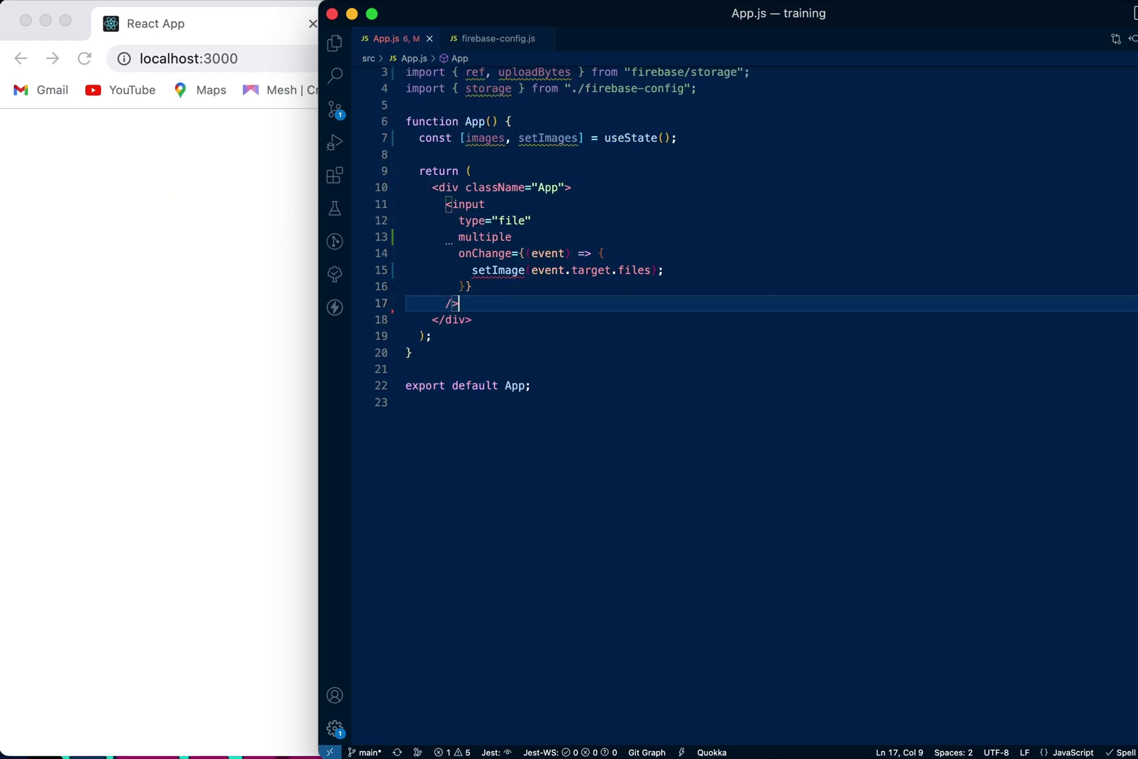
{"action": "left_click", "coordinate": [744, 157]}
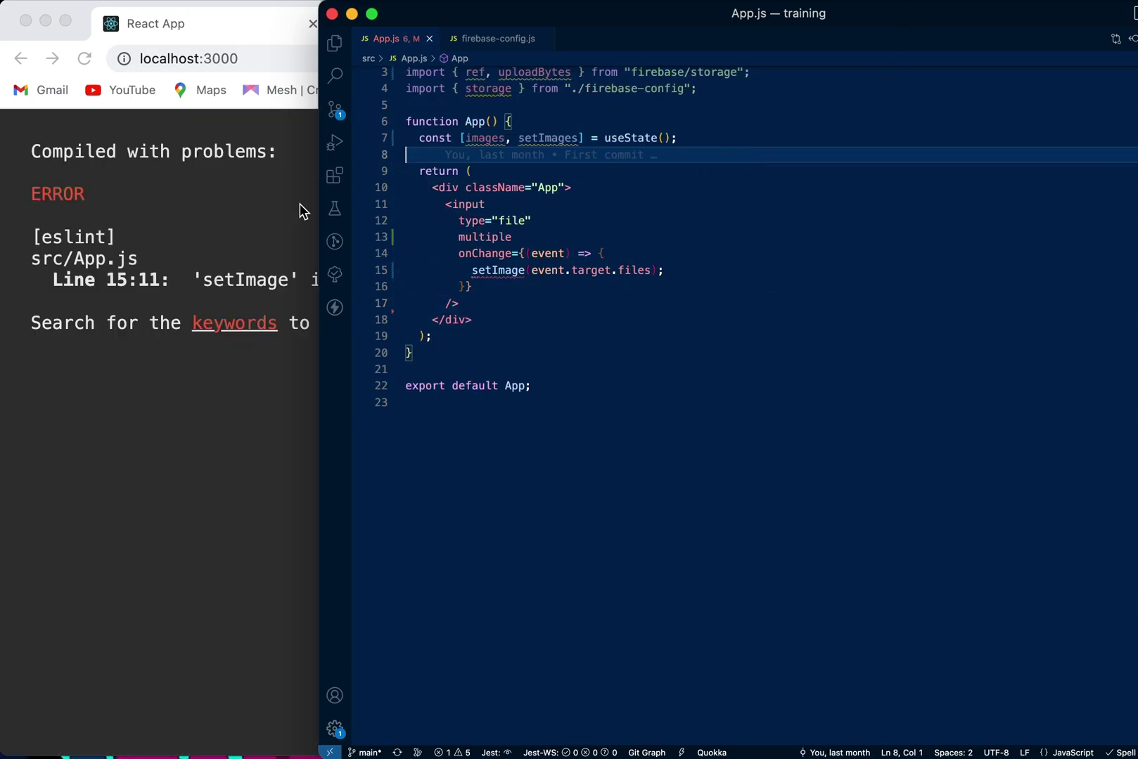
{"action": "left_click", "coordinate": [294, 258]}
{"action": "left_click", "coordinate": [968, 141]}
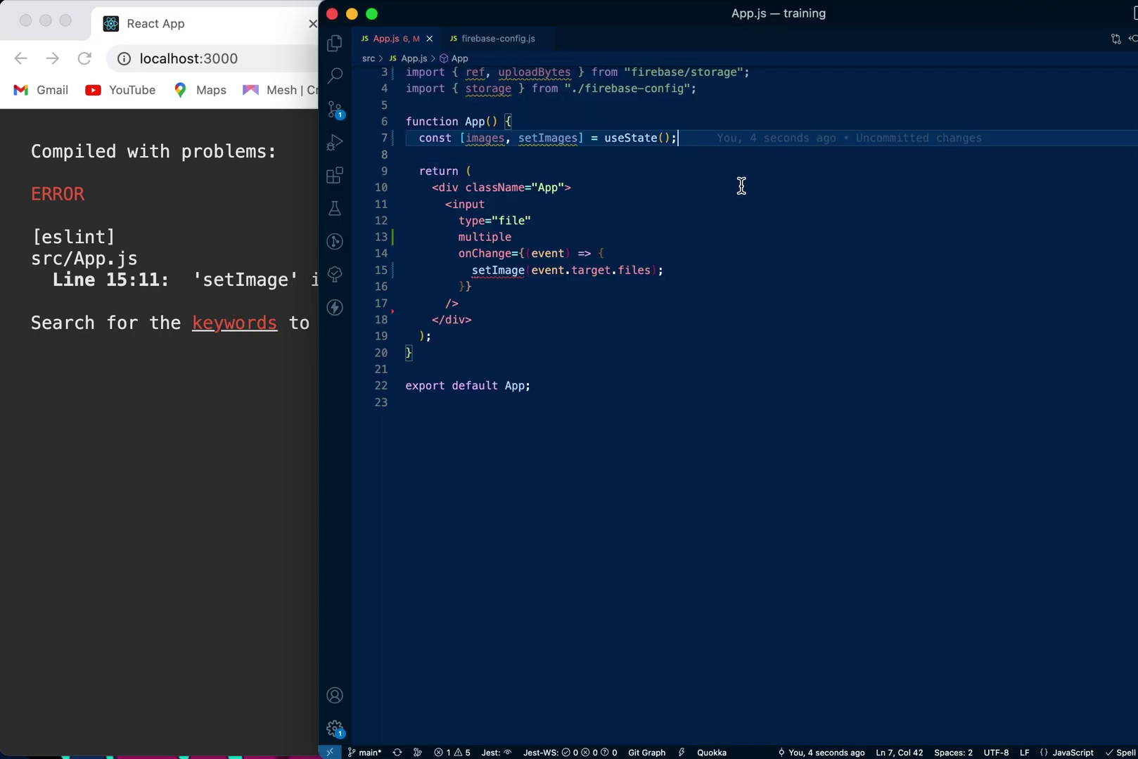
- Rename setImage to setImages in the handler and add console.log(images)
{"action": "left_click", "coordinate": [524, 269]}
{"action": "type", "text": "s"}
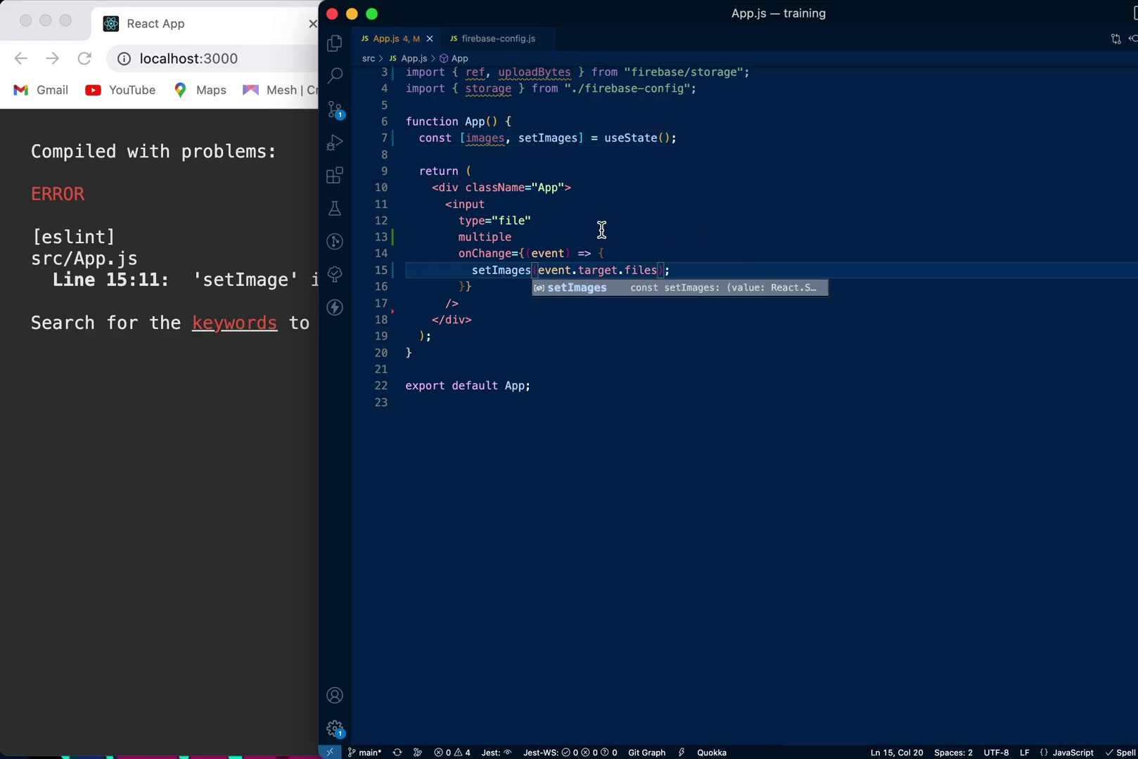
{"action": "left_click", "coordinate": [233, 231]}
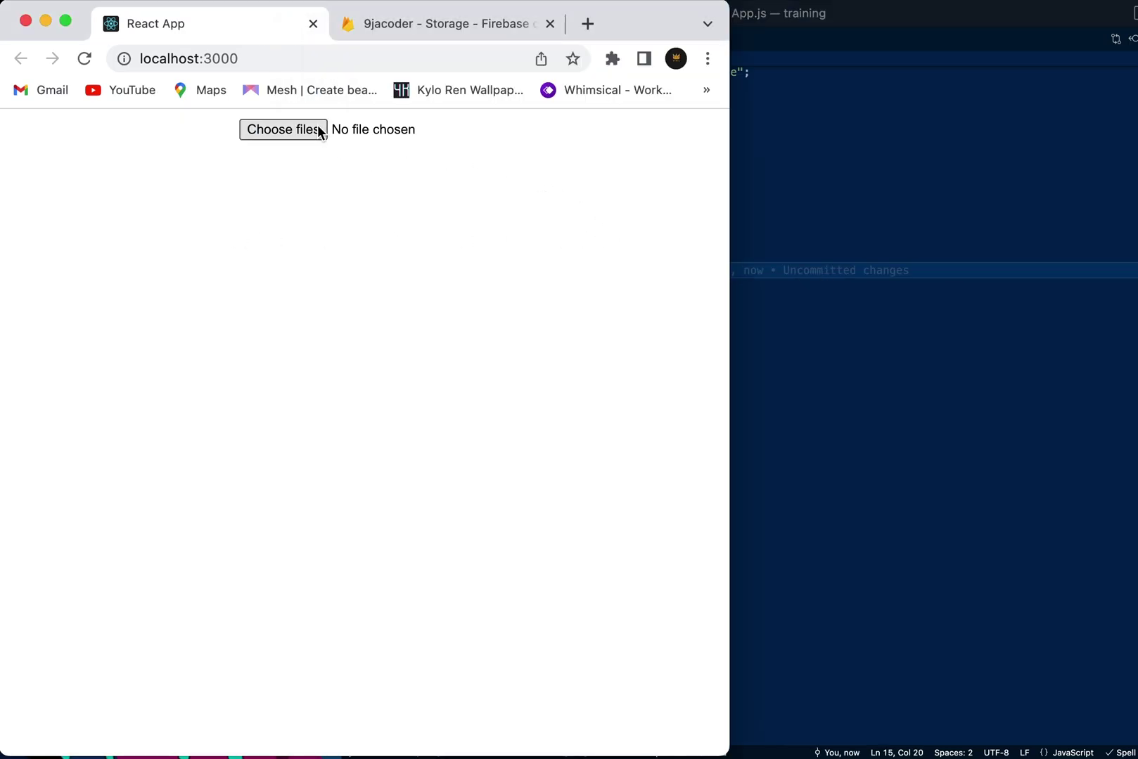
{"action": "left_click", "coordinate": [984, 215]}
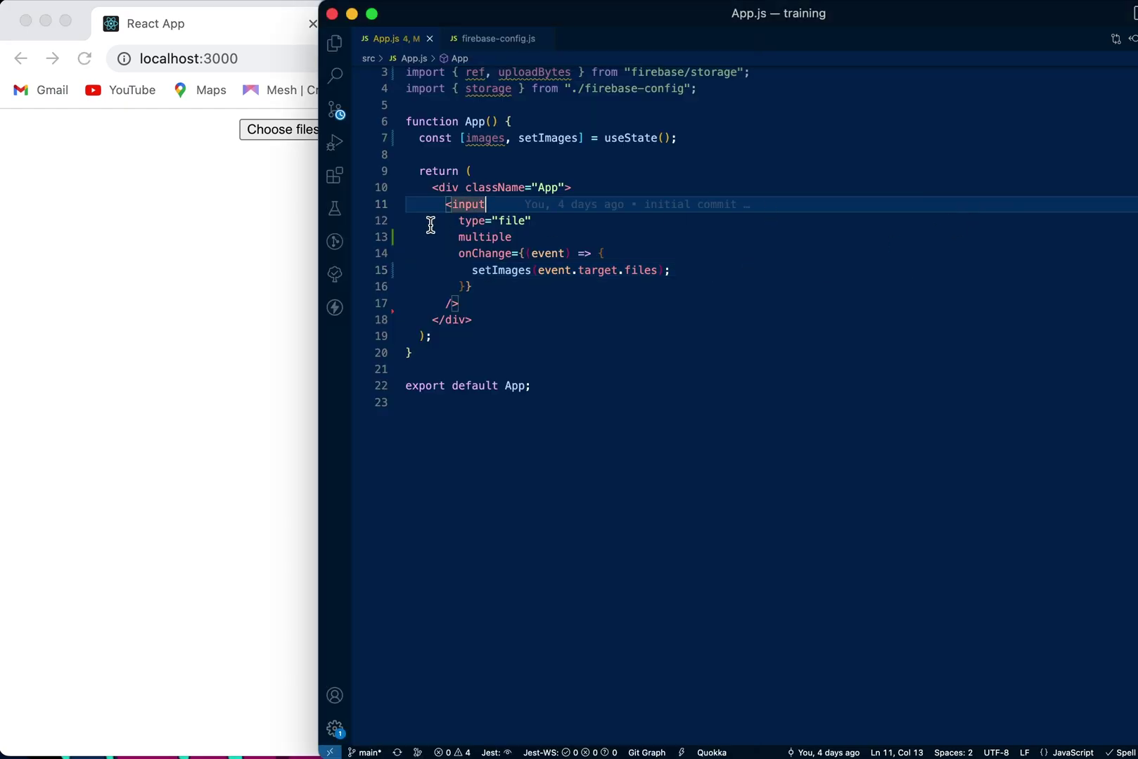
{"action": "left_click", "coordinate": [686, 138]}
{"action": "key", "text": "Return"}
{"action": "key", "text": "Return"}
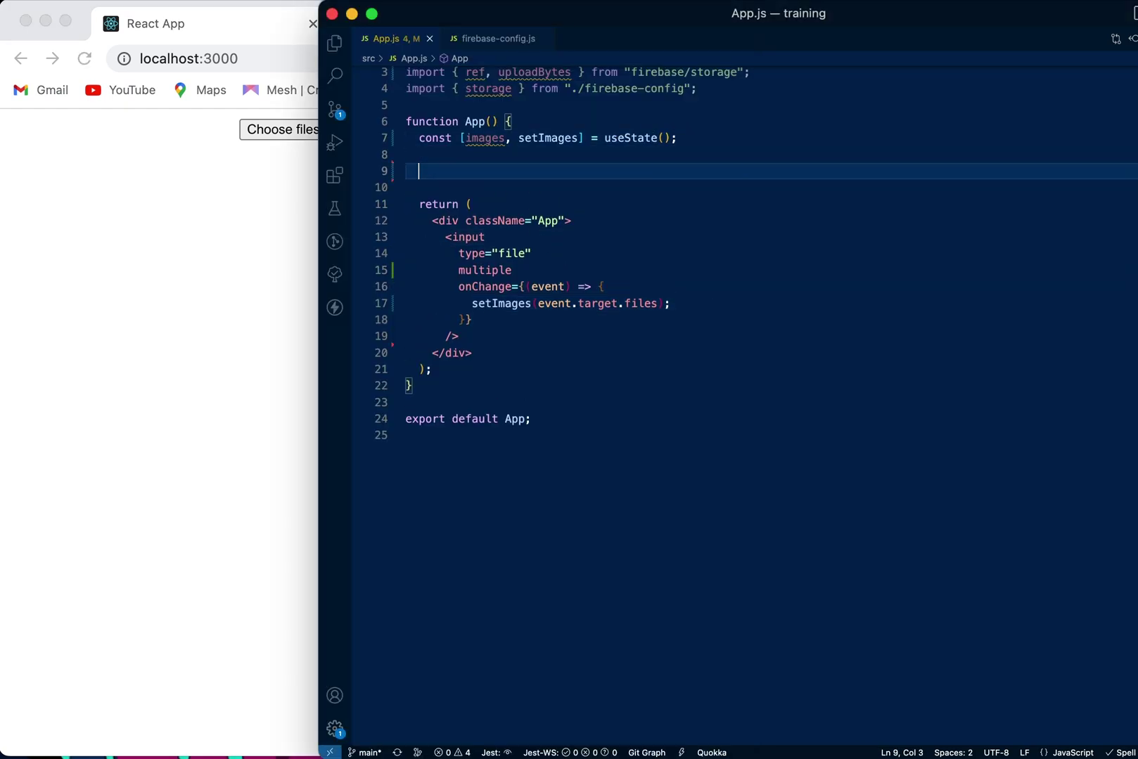
{"action": "type", "text": "console.log"}
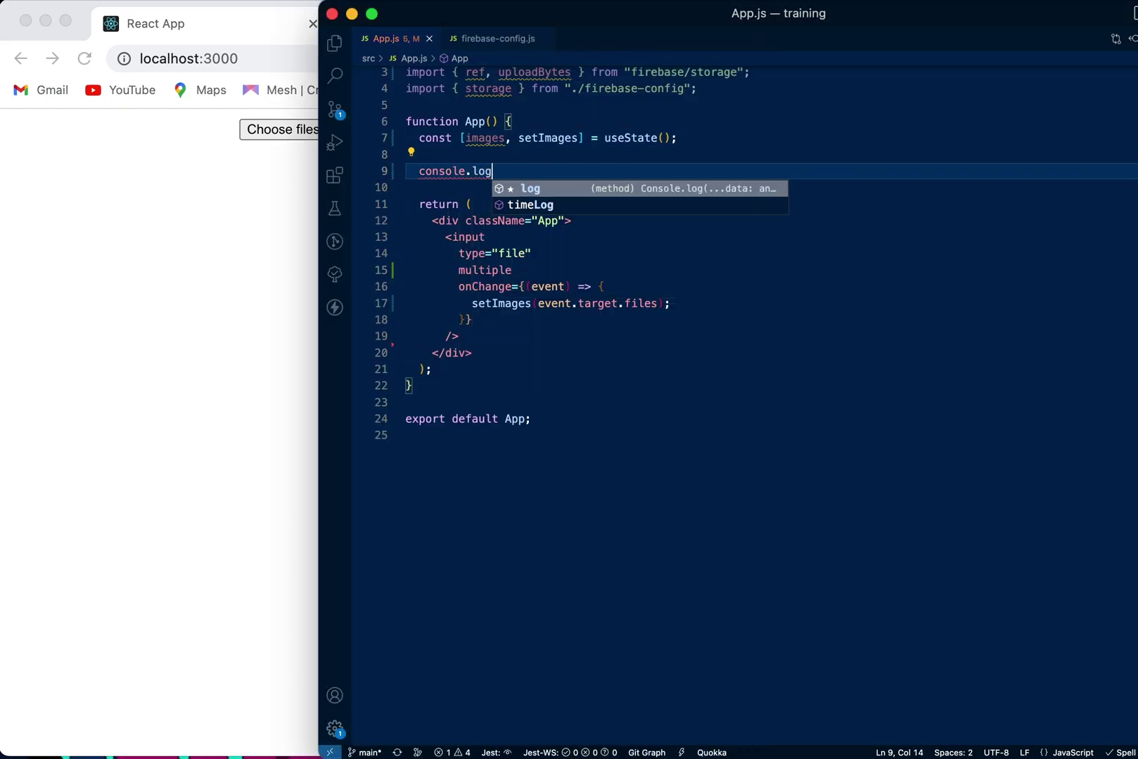
{"action": "type", "text": "(image"}
{"action": "key", "text": "Return"}
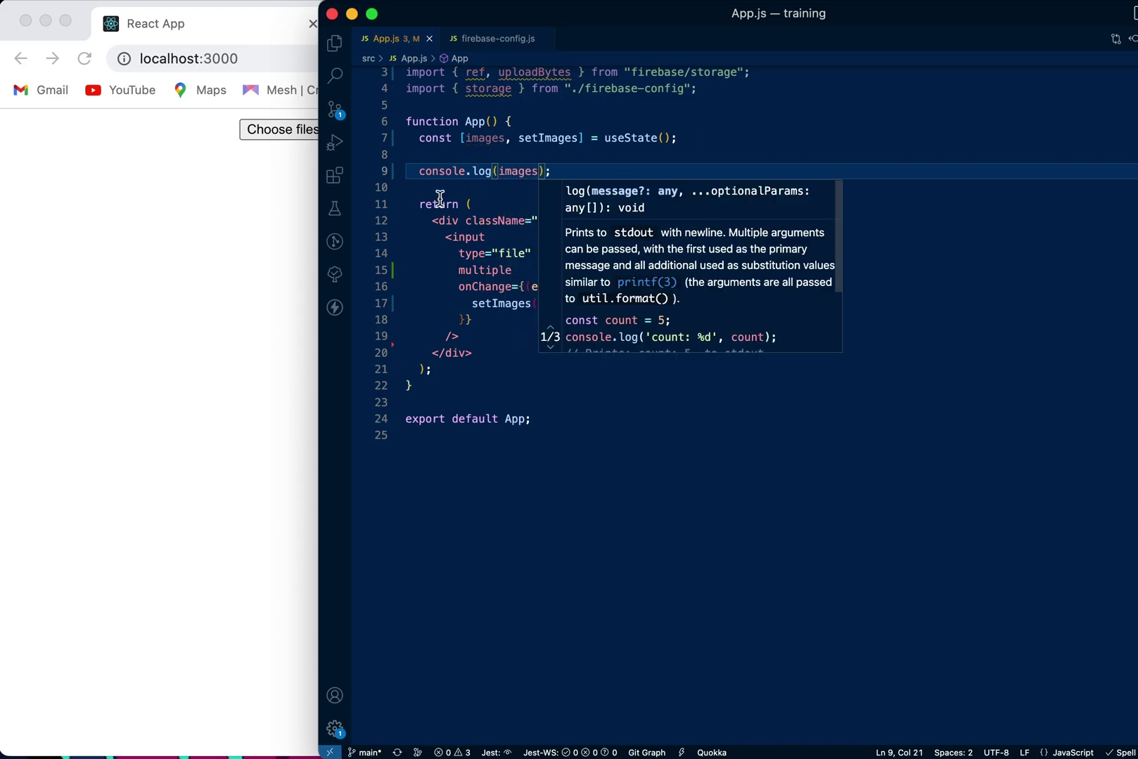
{"action": "left_click", "coordinate": [166, 240]}
- Choose the astronaut, dabi and desert jpgs from the wallpapee folder
{"action": "left_click", "coordinate": [278, 132]}
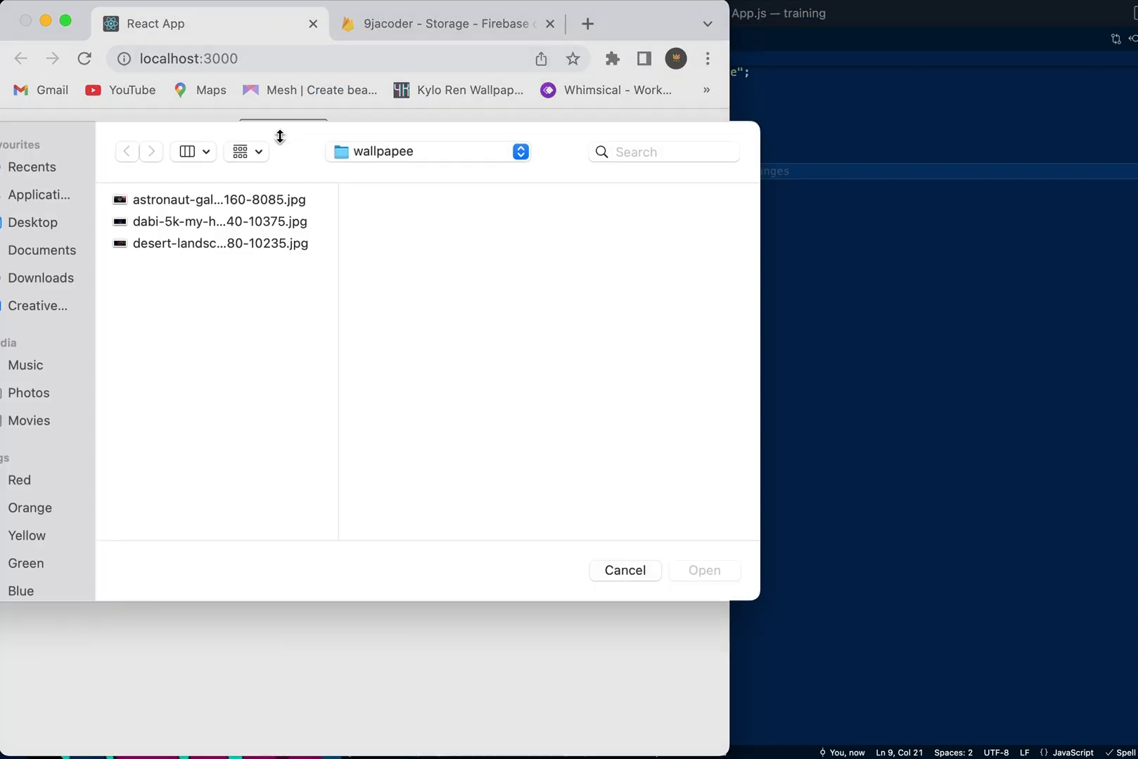
{"action": "left_click", "coordinate": [210, 218]}
{"action": "key", "text": "shift+Down"}
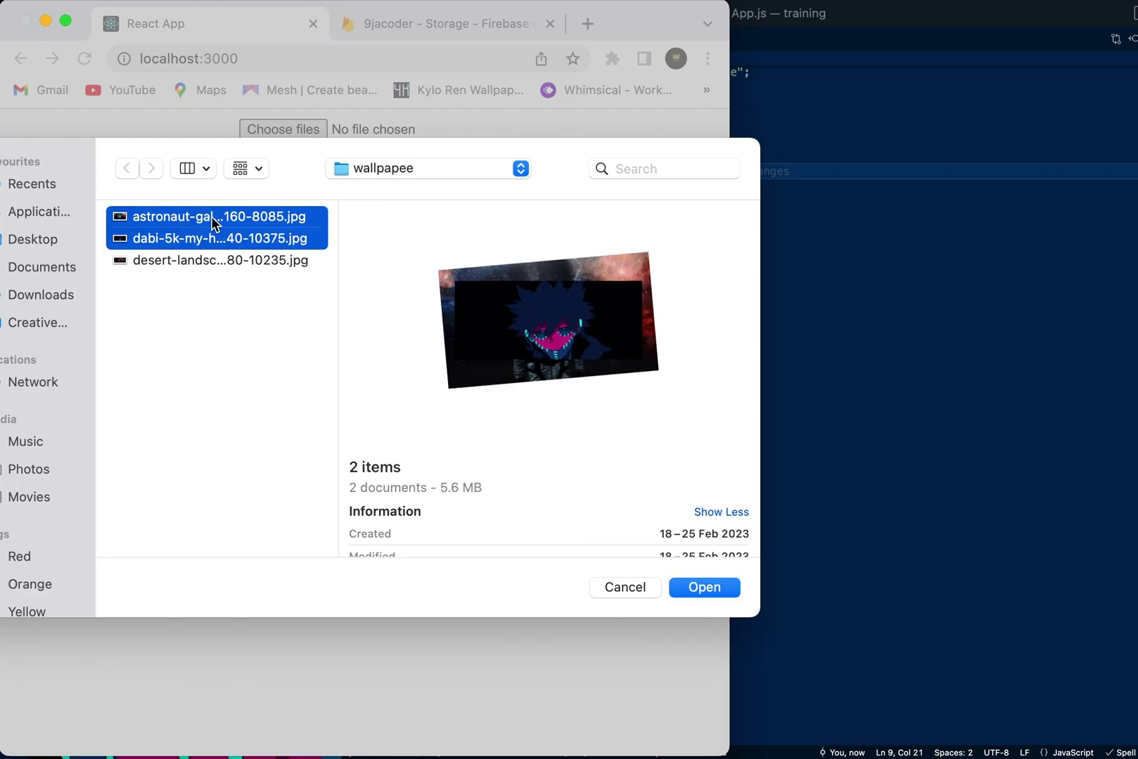
{"action": "key", "text": "shift+Down"}
{"action": "left_click", "coordinate": [714, 591]}
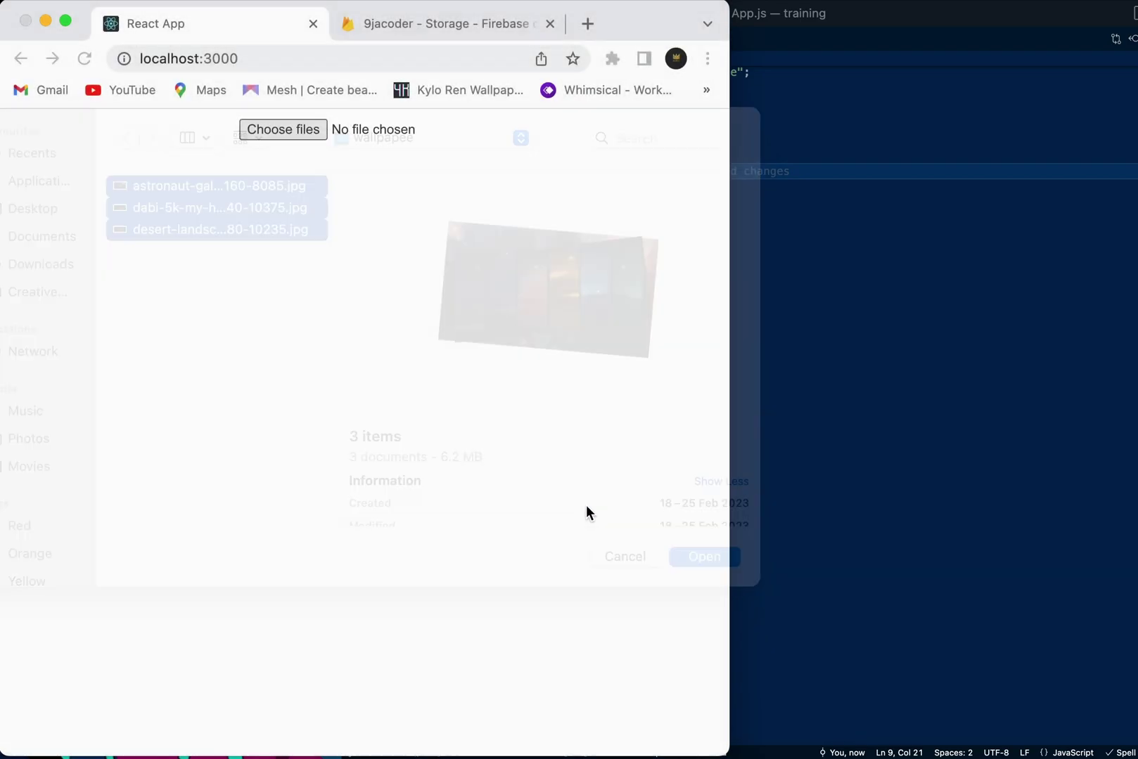
- Inspect the console's logged FileList of three files, then close DevTools
{"action": "right_click", "coordinate": [417, 363]}
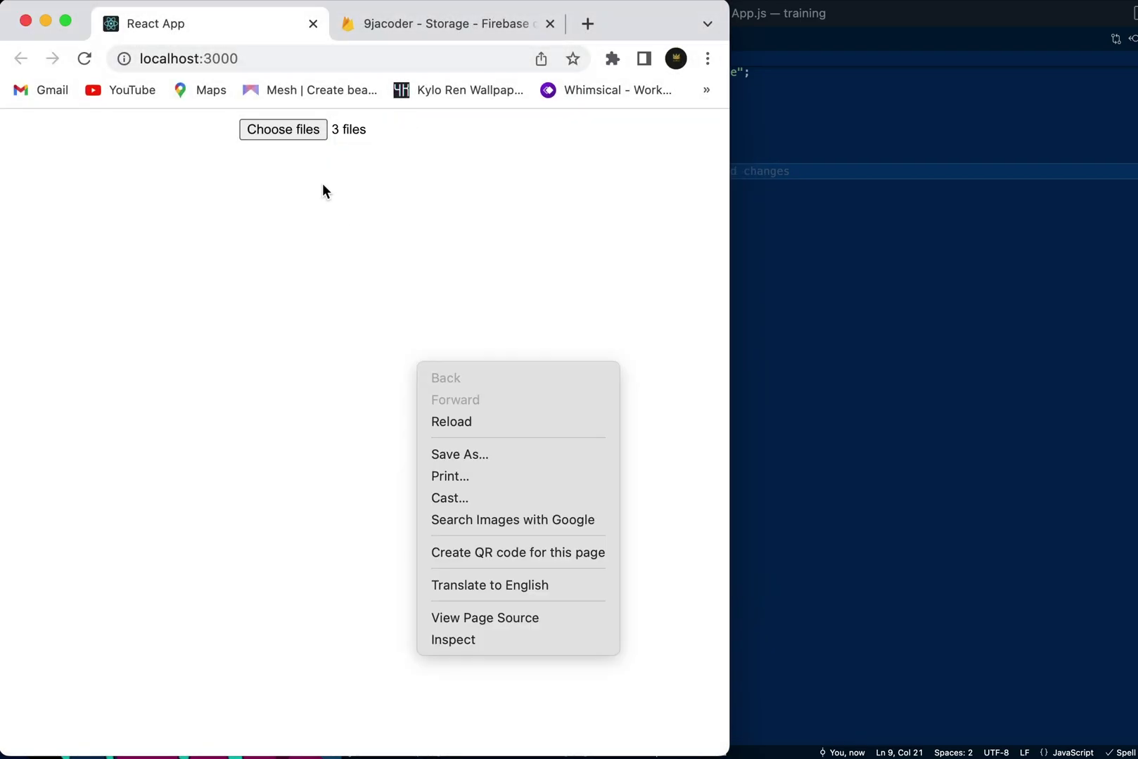
{"action": "left_click", "coordinate": [438, 631]}
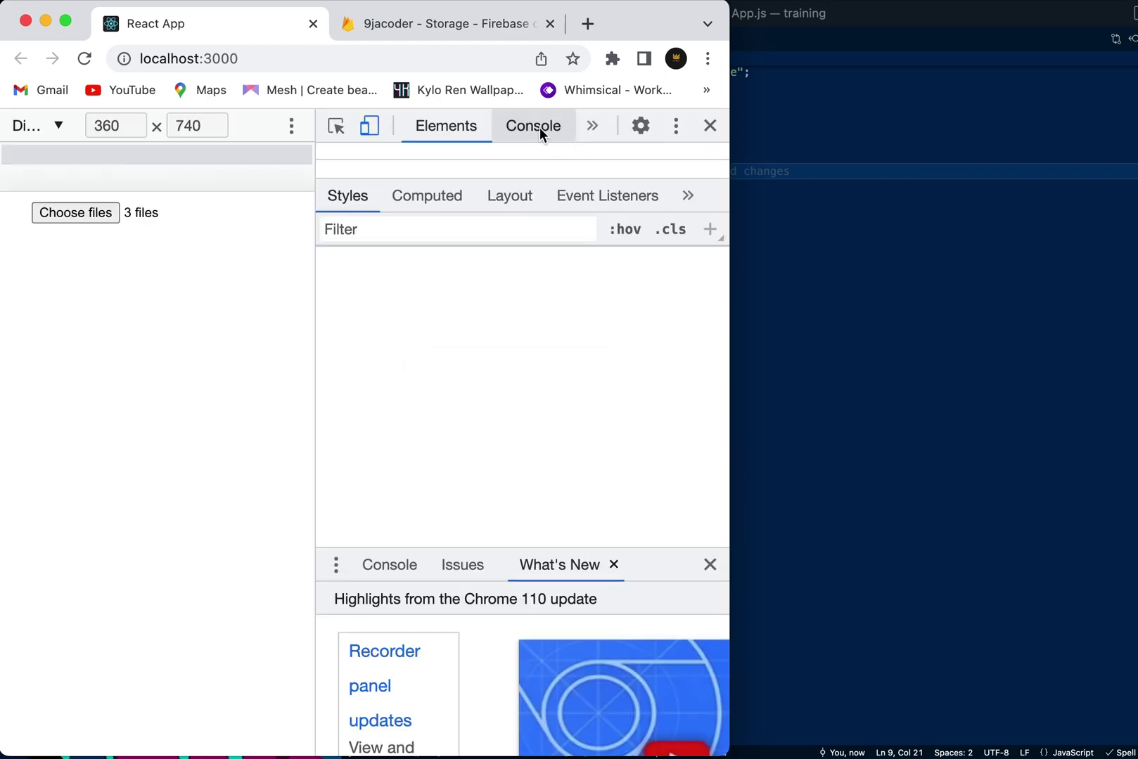
{"action": "left_click", "coordinate": [508, 125]}
{"action": "left_click", "coordinate": [536, 162]}
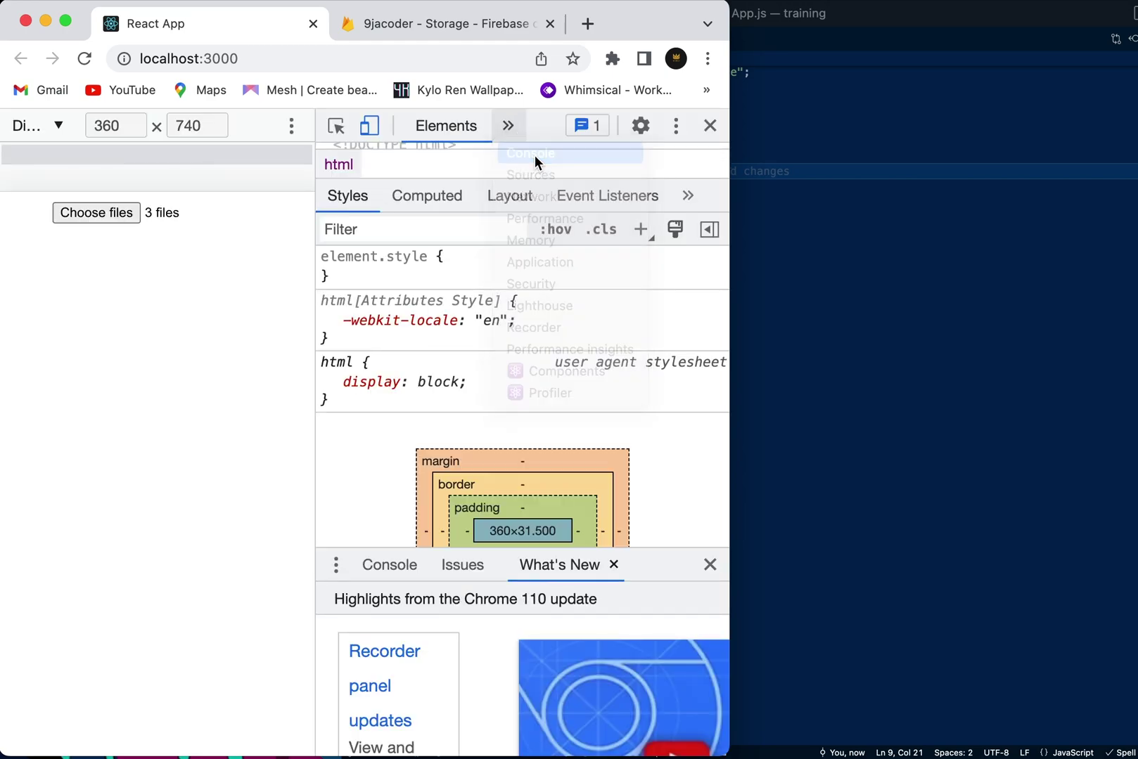
{"action": "left_click", "coordinate": [351, 313]}
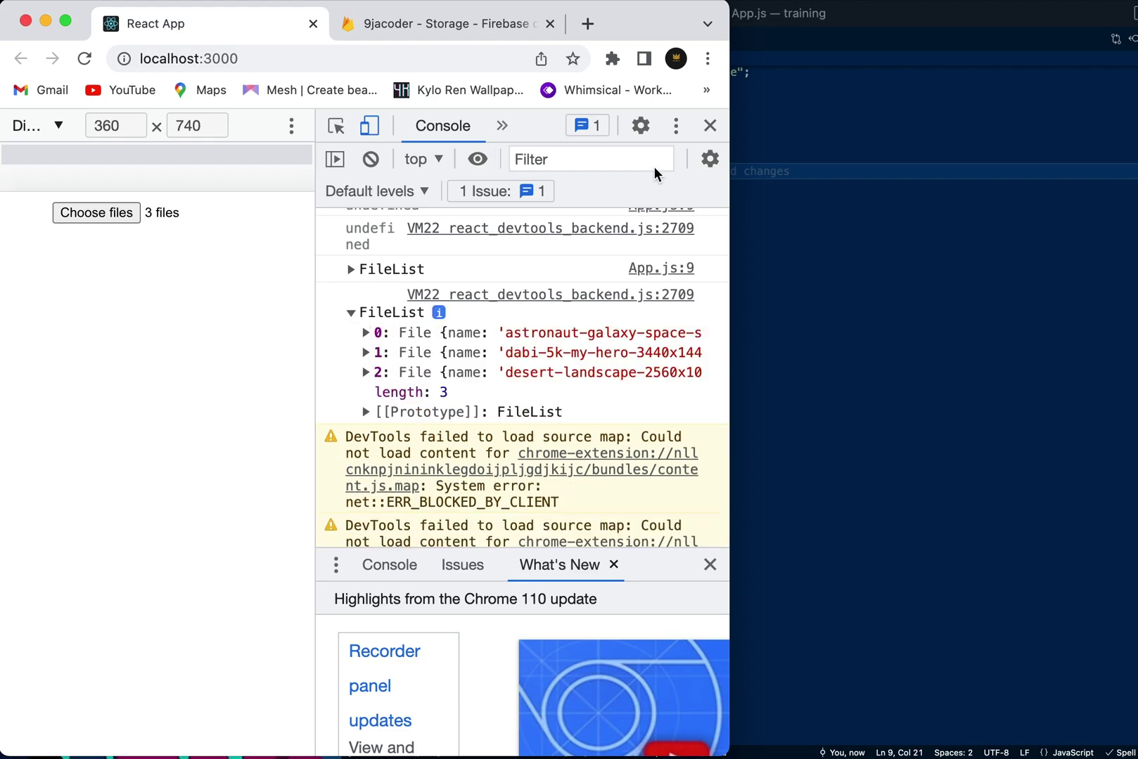
{"action": "left_click", "coordinate": [710, 127]}
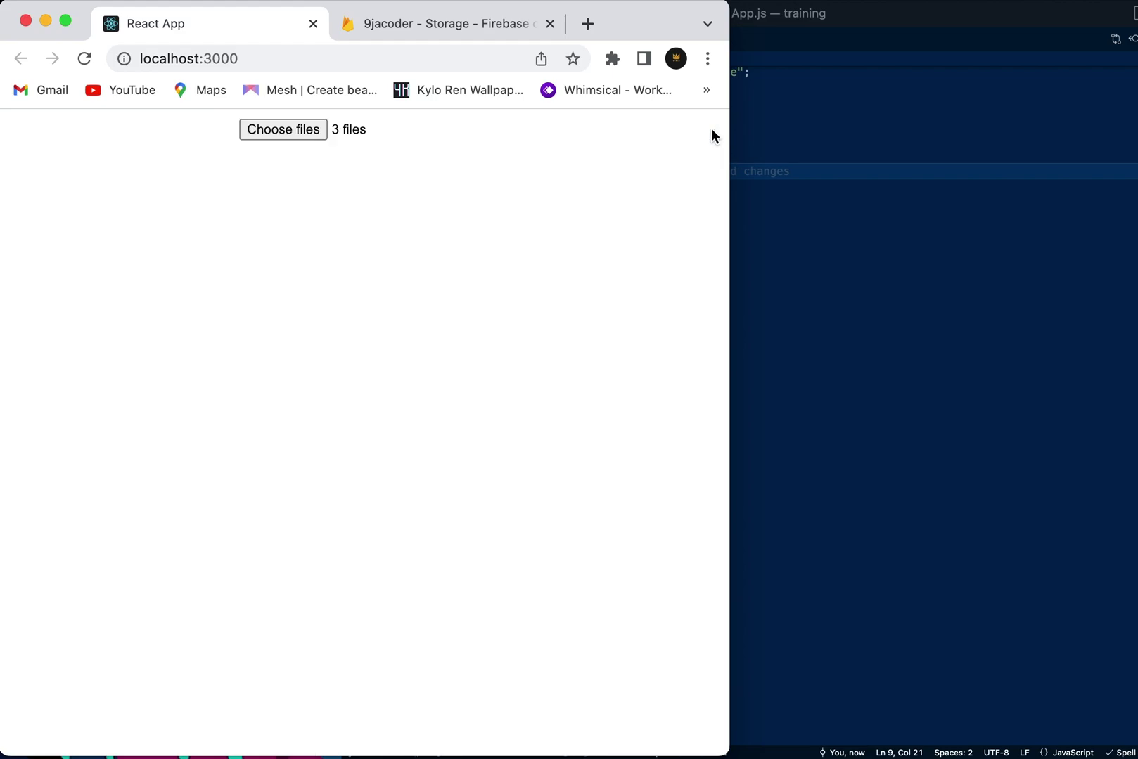
{"action": "left_click", "coordinate": [876, 135]}
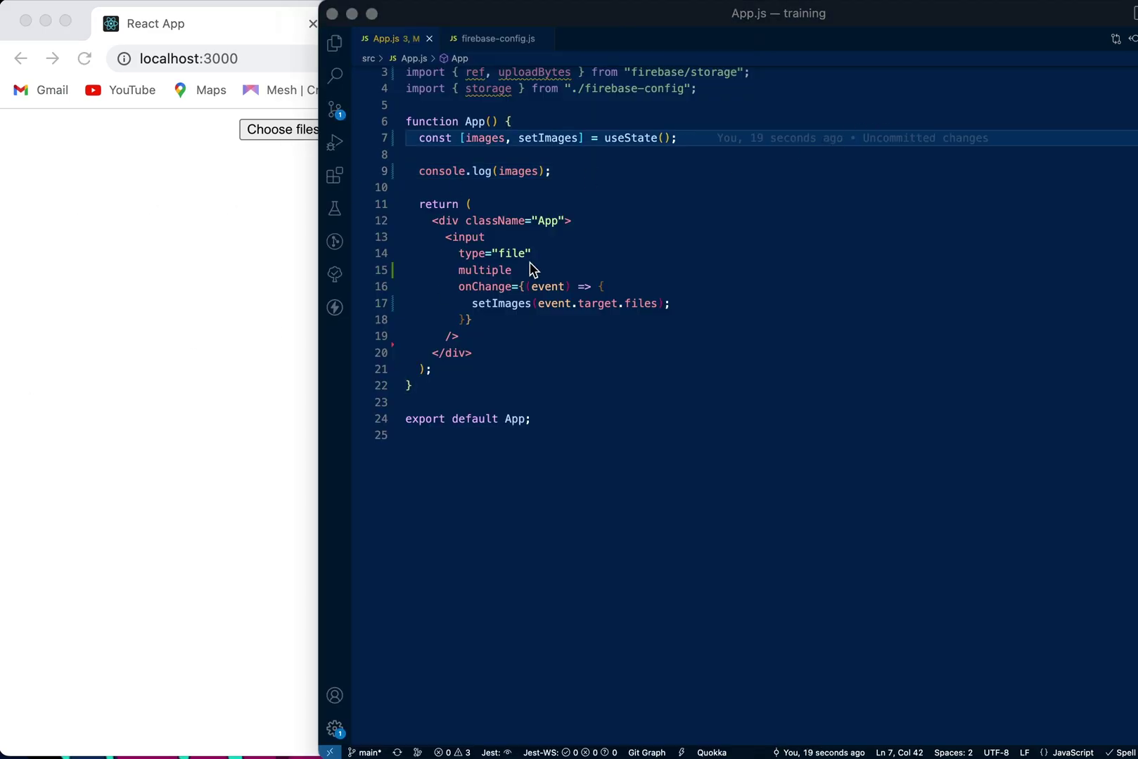
- Write for(let i = 0; i < images.length, i++){ } inside uploadFiles
{"action": "left_click", "coordinate": [757, 136]}
{"action": "key", "text": "Return"}
{"action": "key", "text": "Return"}
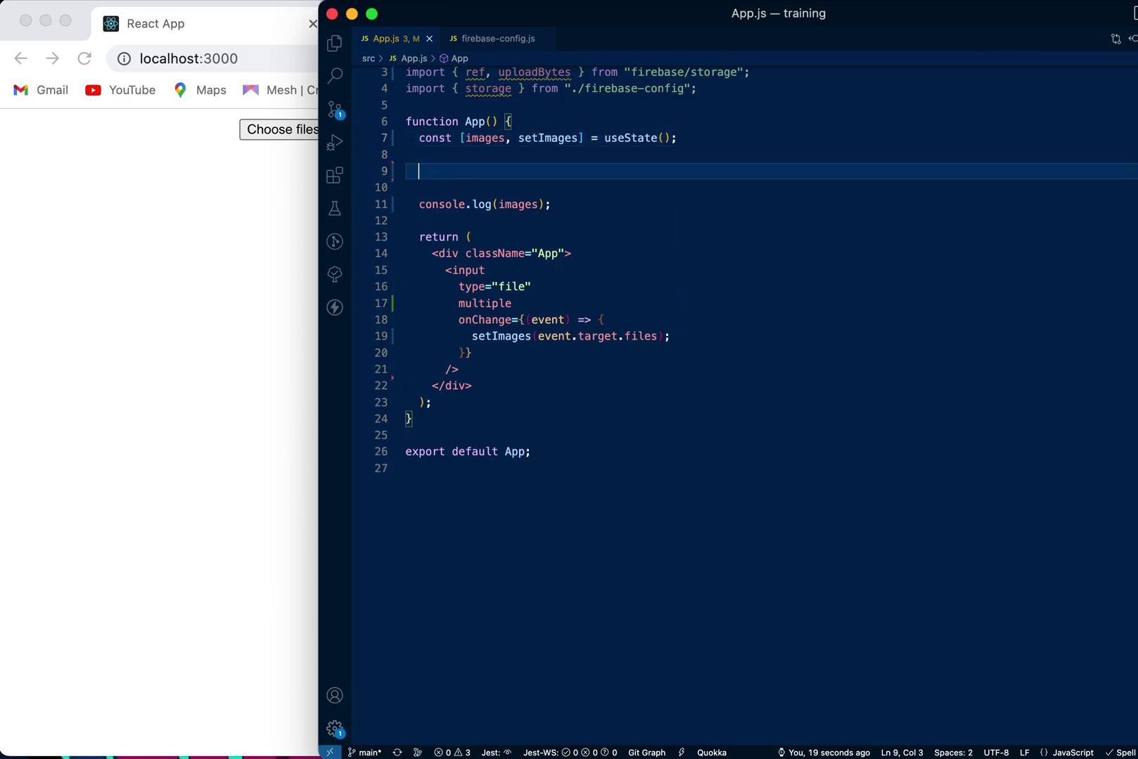
{"action": "type", "text": "const "}
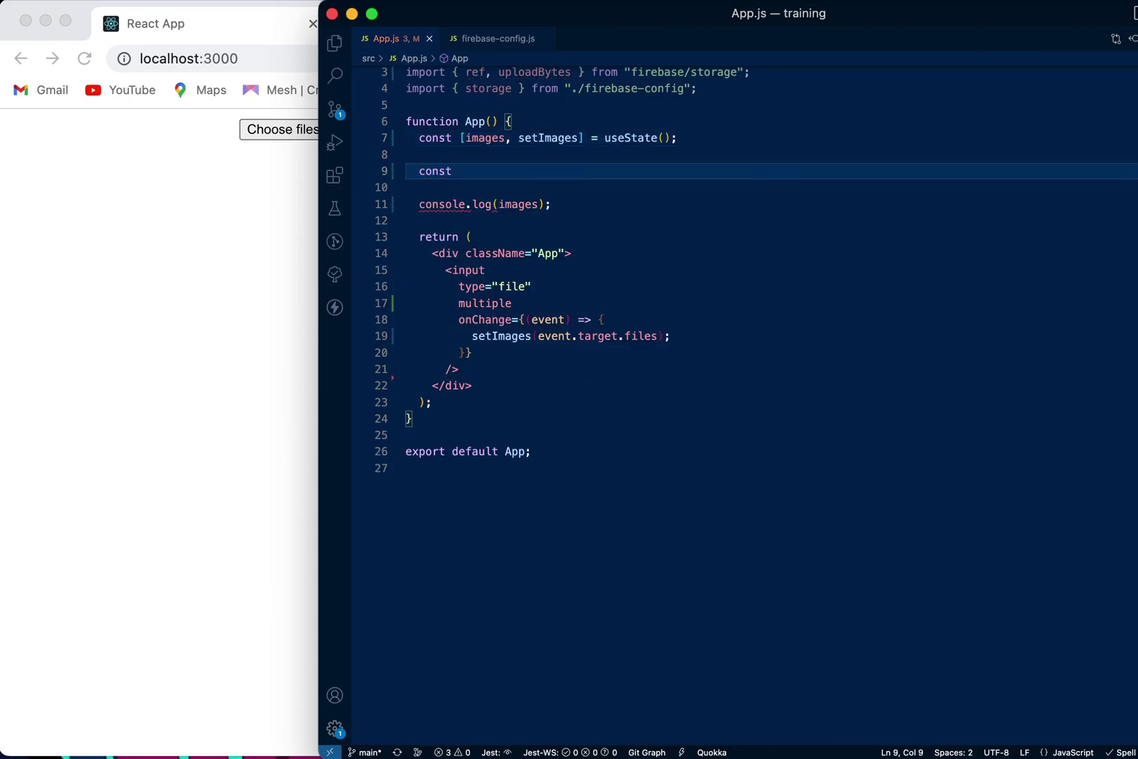
{"action": "type", "text": "upload"}
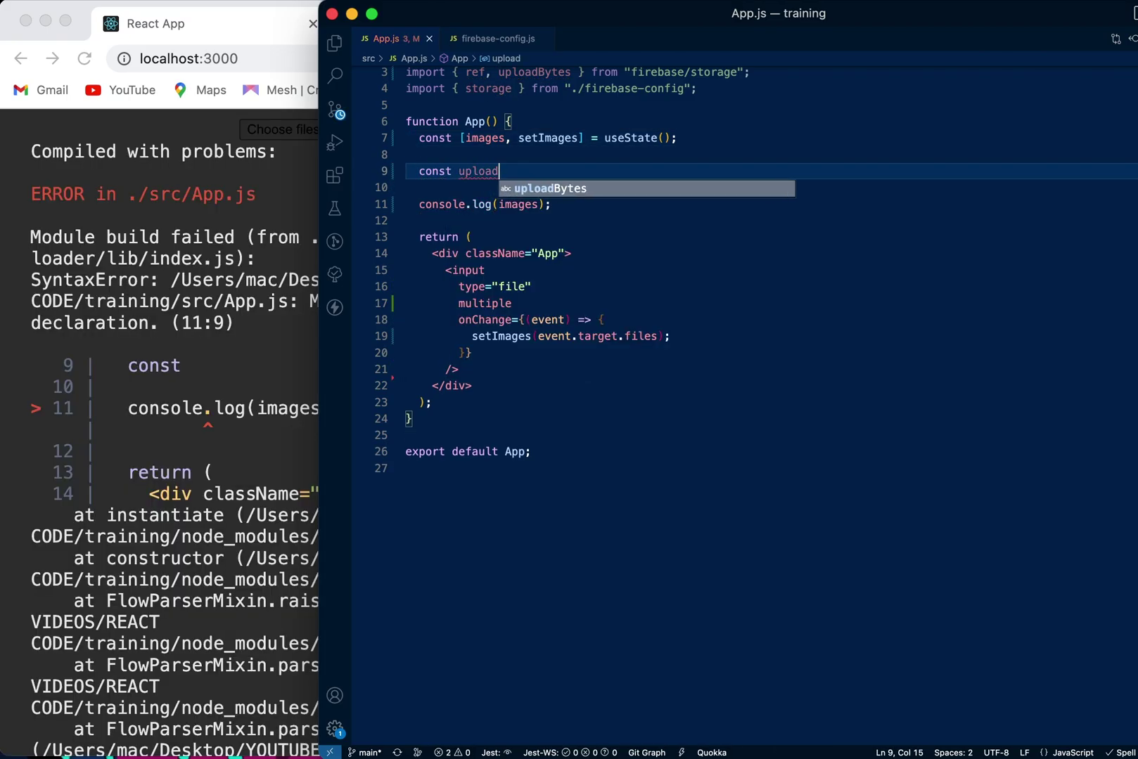
{"action": "type", "text": "Files =  "}
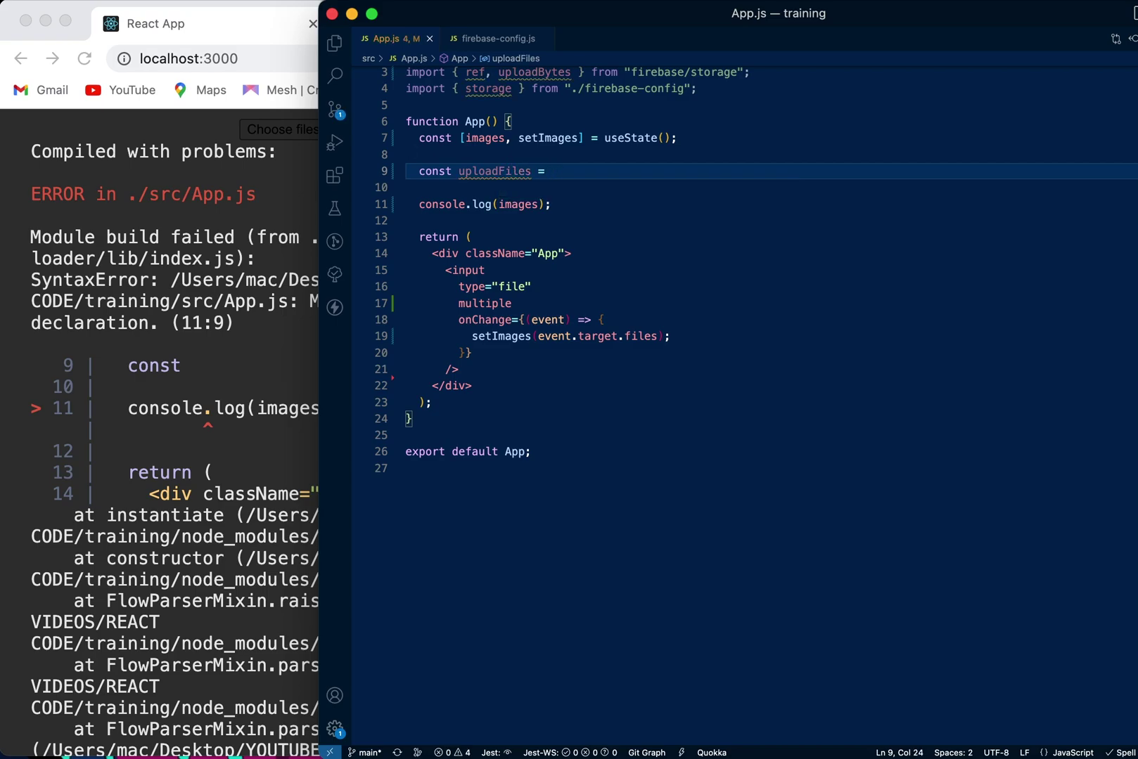
{"action": "type", "text": "async "}
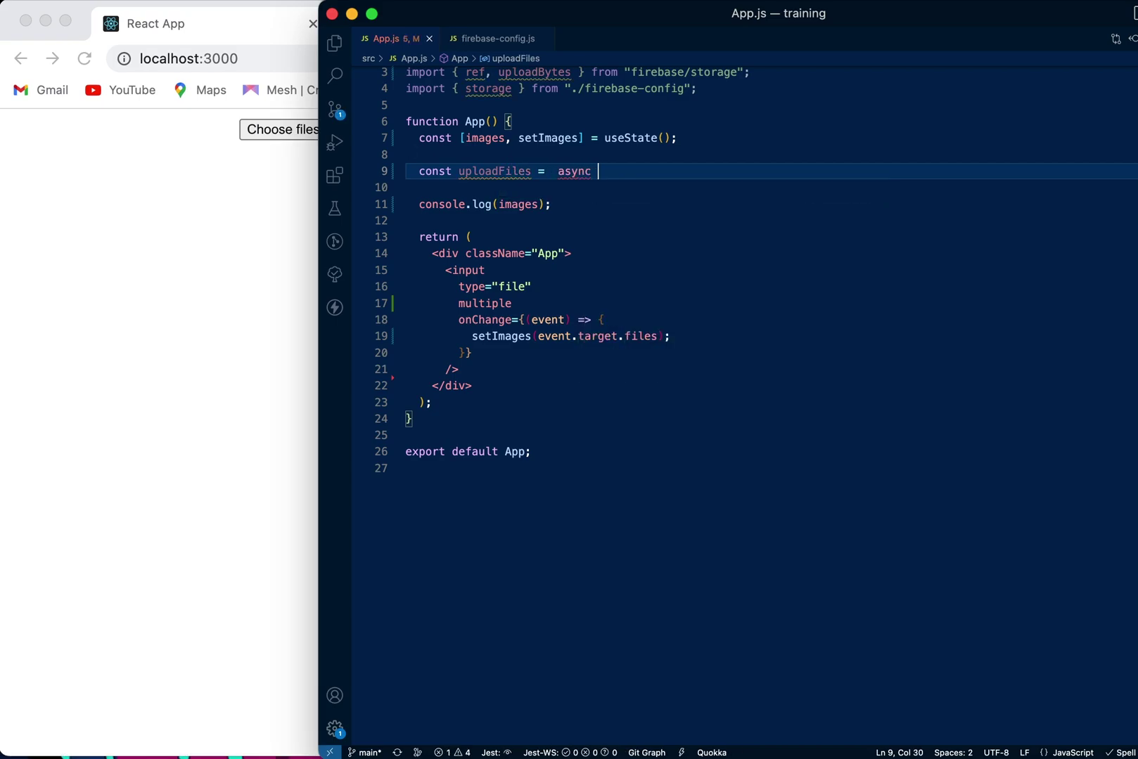
{"action": "type", "text": "() ="}
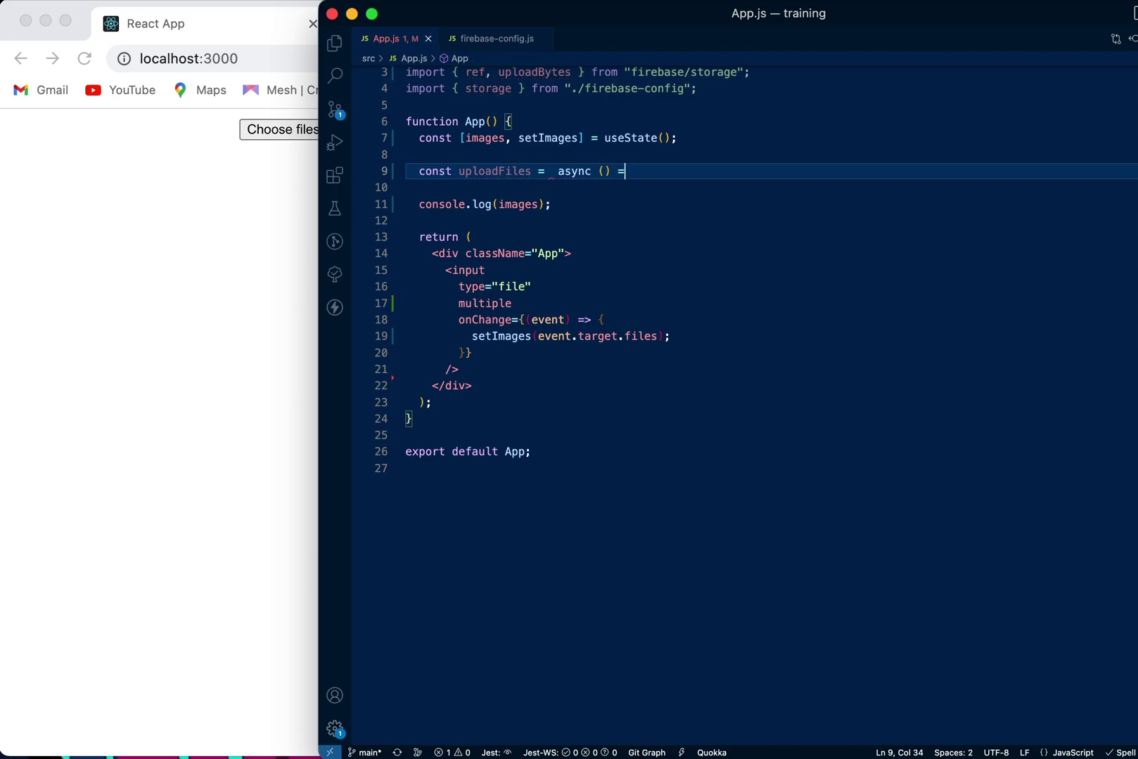
{"action": "type", "text": "> {"}
{"action": "key", "text": "Return"}
{"action": "key", "text": "Return"}
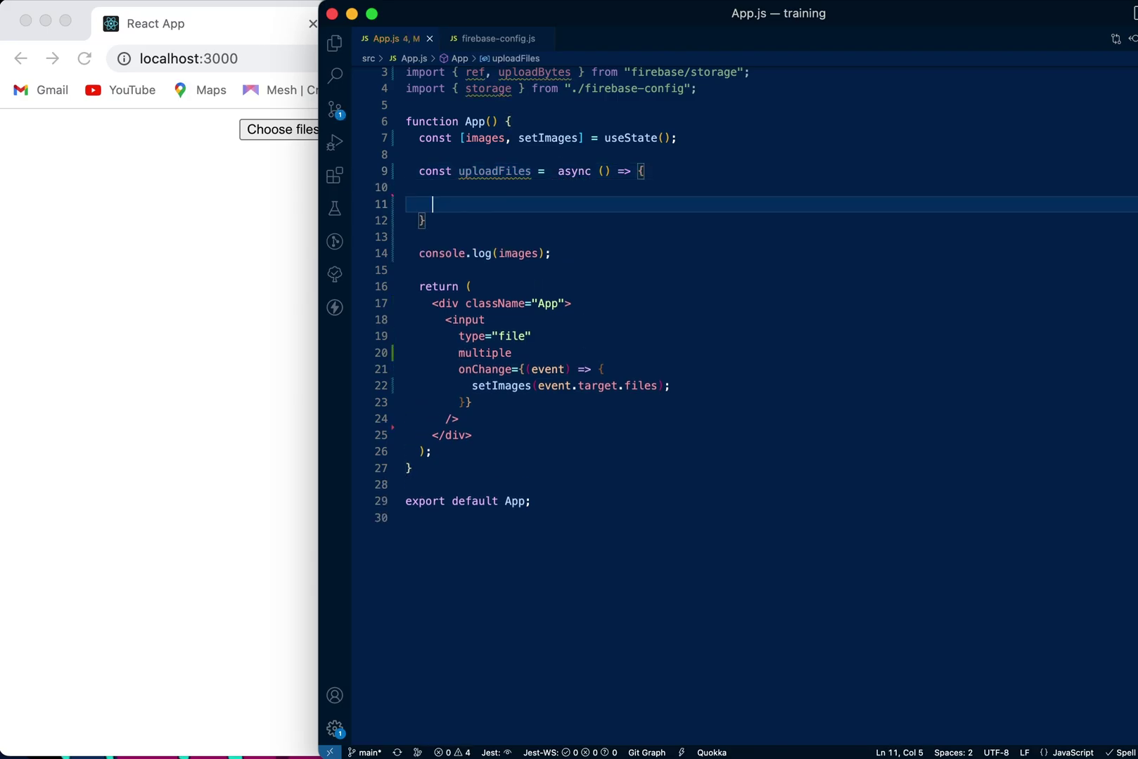
{"action": "type", "text": "for("}
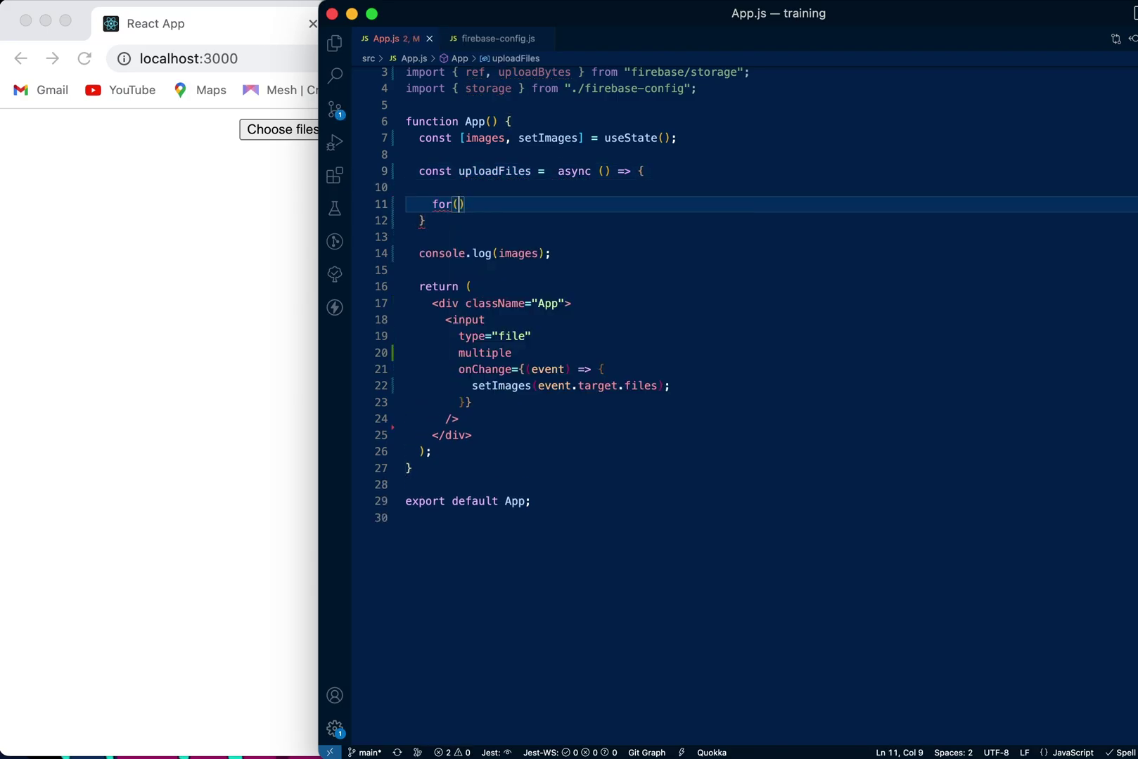
{"action": "type", "text": "let "}
{"action": "type", "text": "i = 0"}
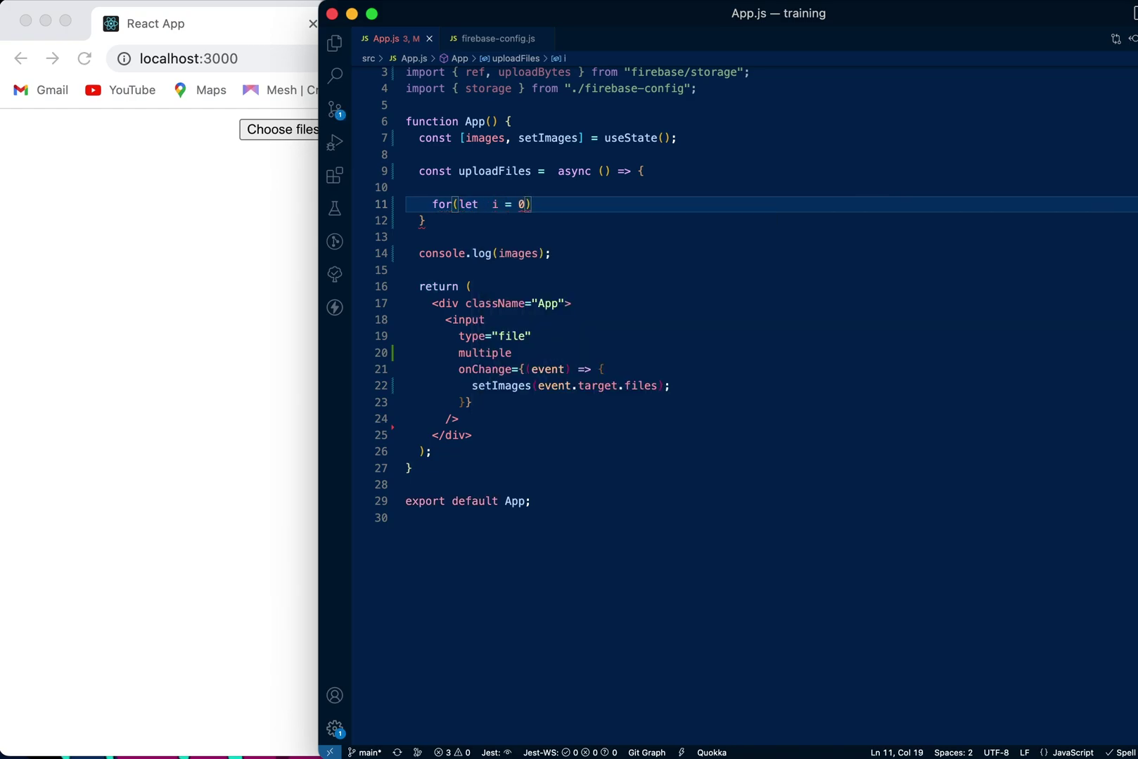
{"action": "type", "text": "; im"}
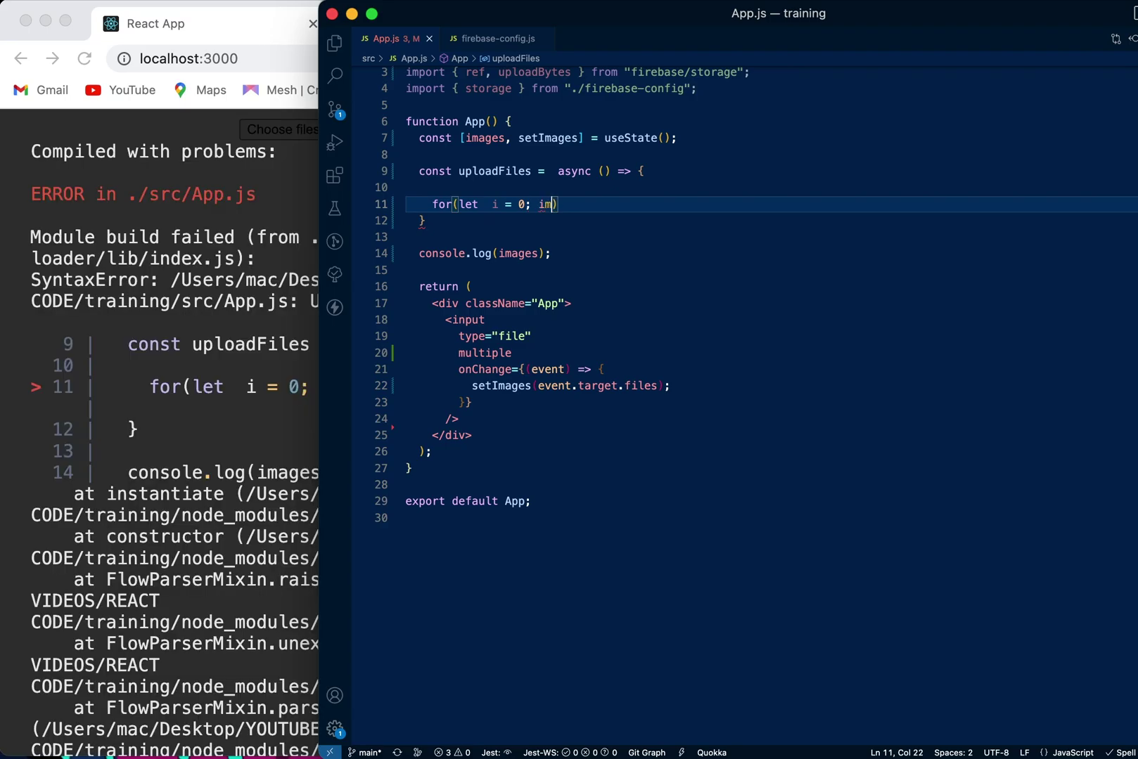
{"action": "type", "text": "ages."}
{"action": "type", "text": "cl"}
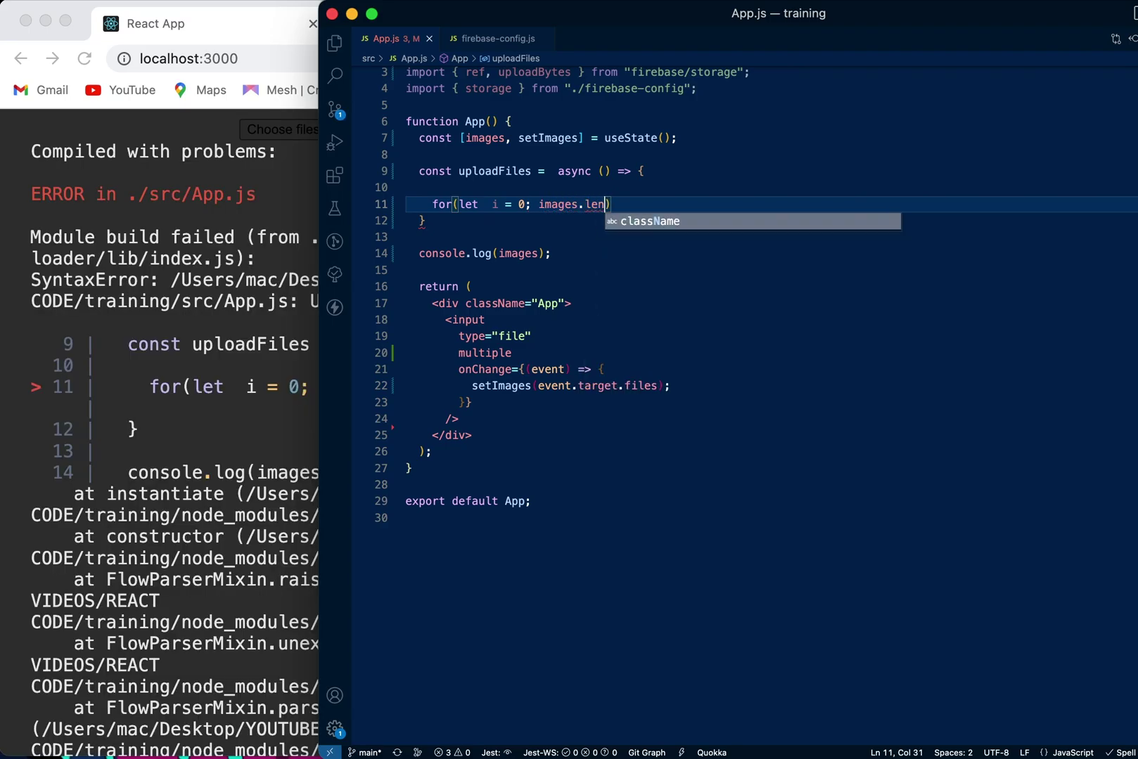
{"action": "key", "text": "Return"}
{"action": "key", "text": "BackSpace"}
{"action": "key", "text": "BackSpace"}
{"action": "key", "text": "BackSpace"}
{"action": "key", "text": "BackSpace"}
{"action": "key", "text": "BackSpace"}
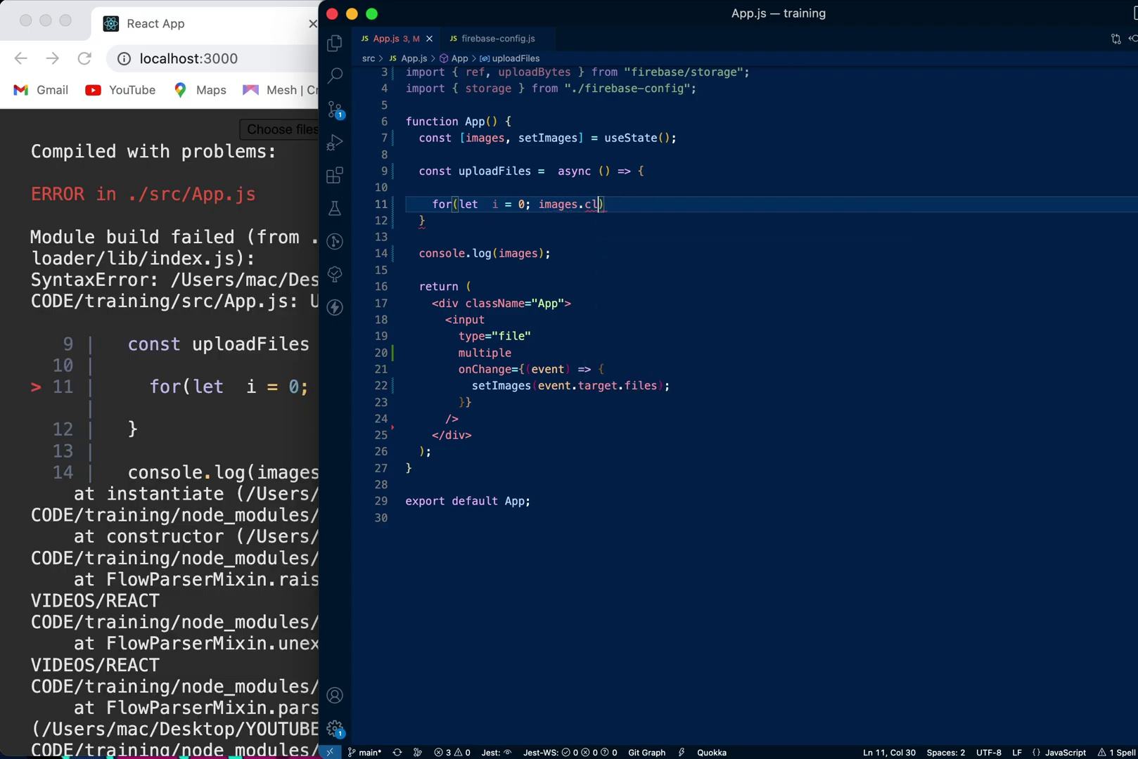
{"action": "key", "text": "BackSpace"}
{"action": "key", "text": "BackSpace"}
{"action": "key", "text": "BackSpace"}
{"action": "type", "text": "length"}
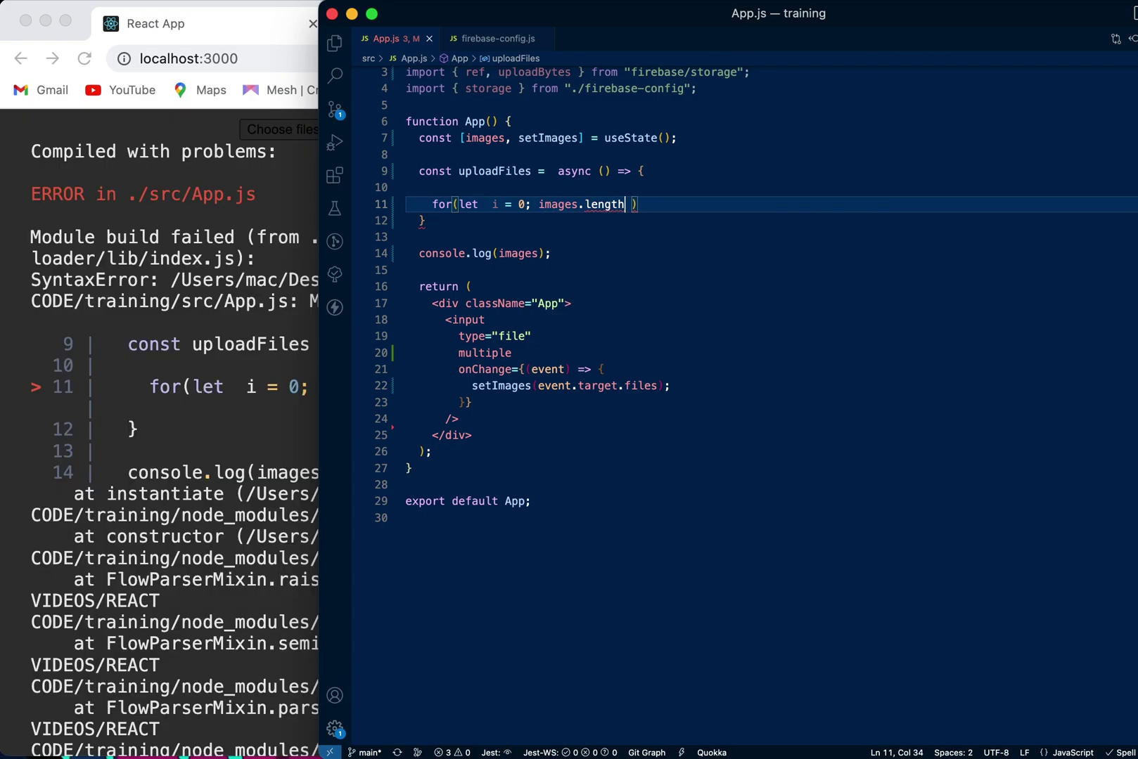
{"action": "left_click", "coordinate": [536, 205]}
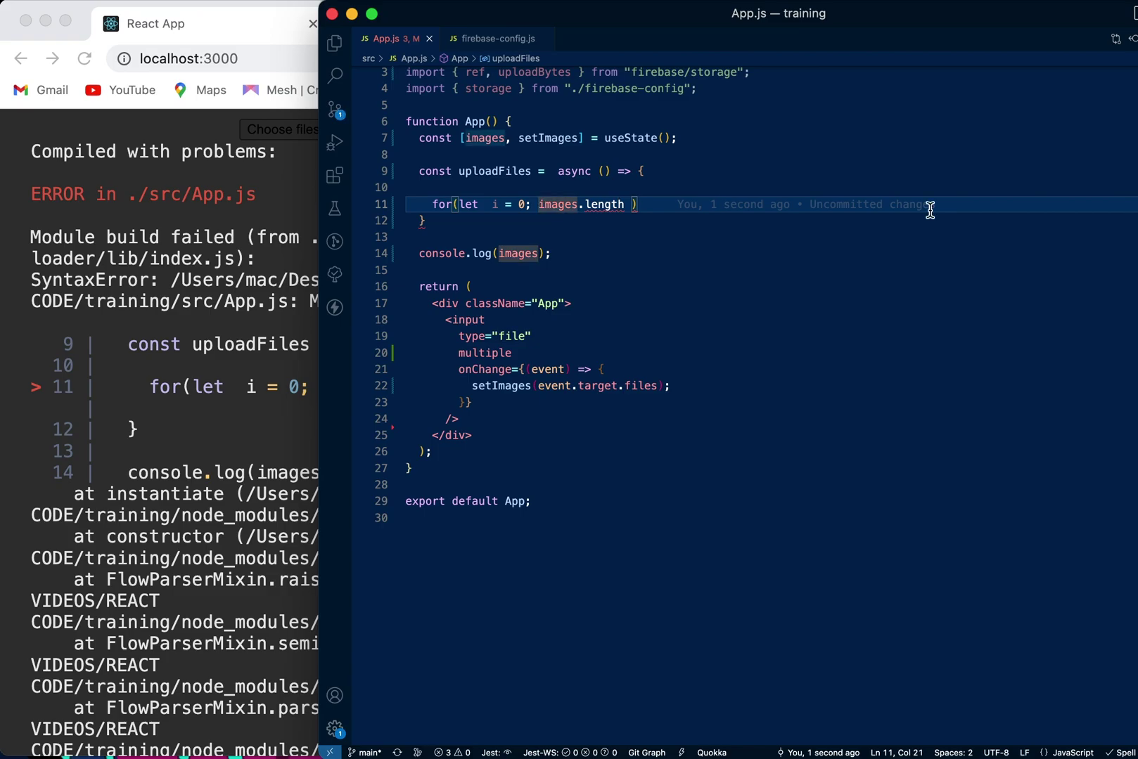
{"action": "type", "text": "i <"}
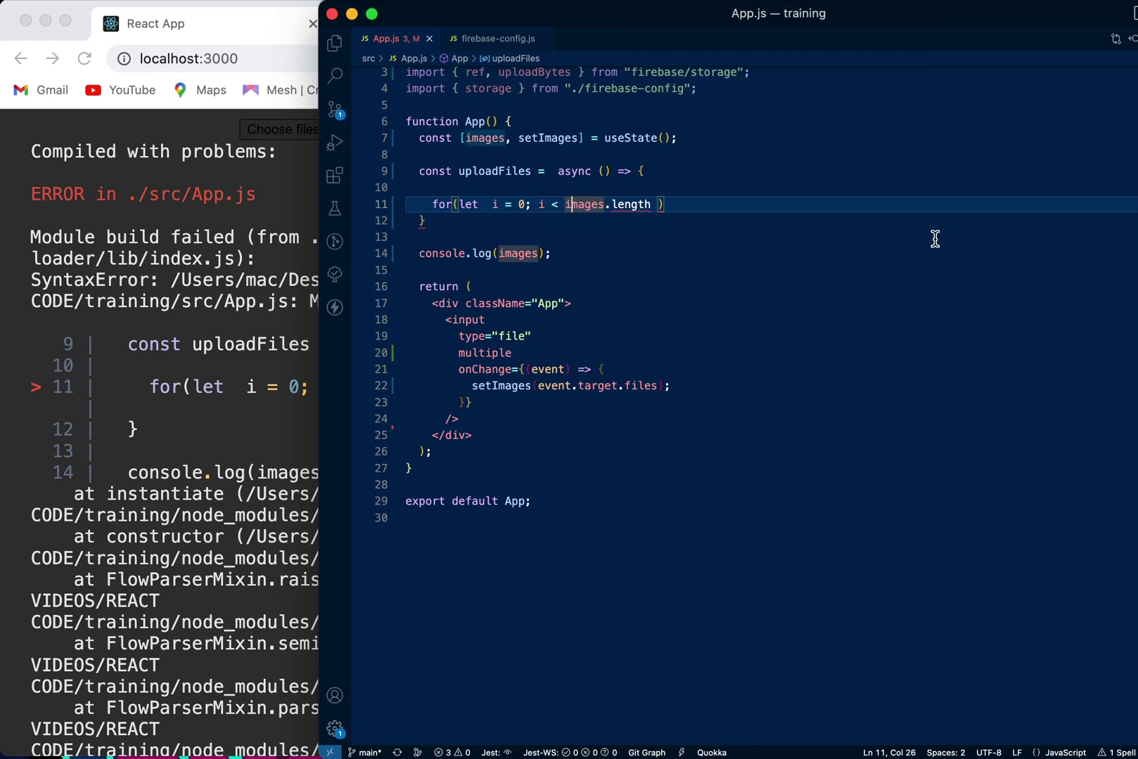
{"action": "left_click", "coordinate": [652, 206]}
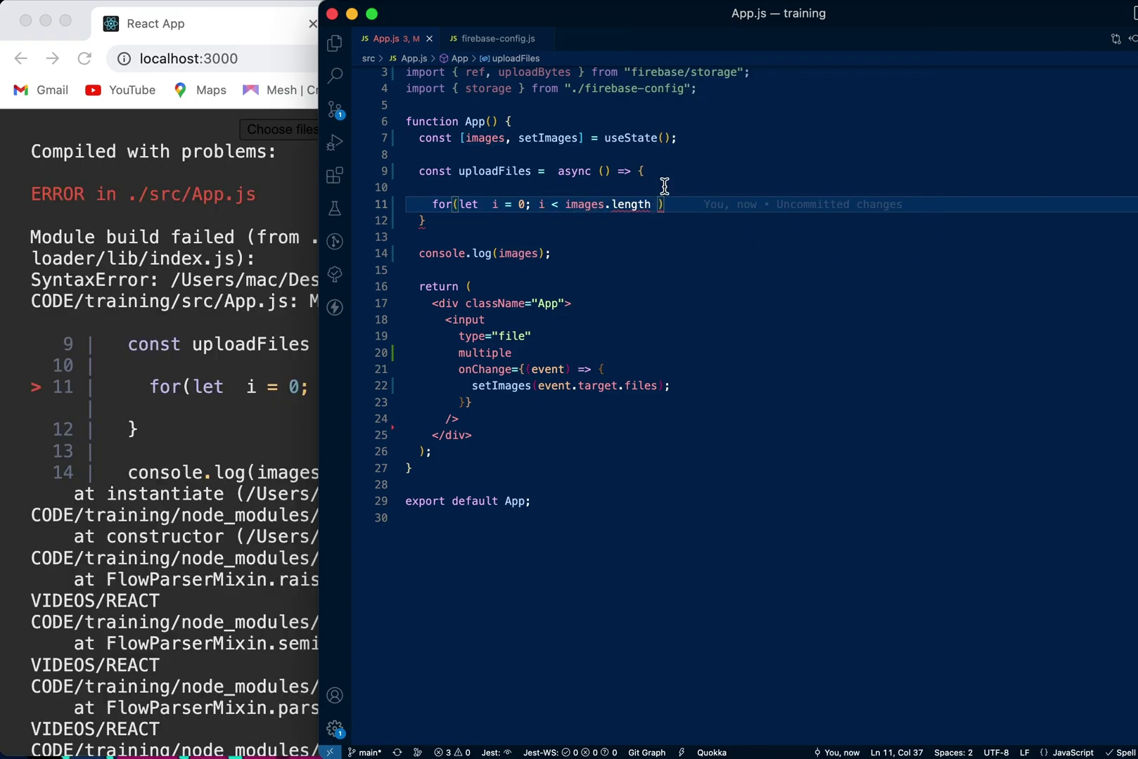
{"action": "key", "text": "Right"}
{"action": "type", "text": ", "}
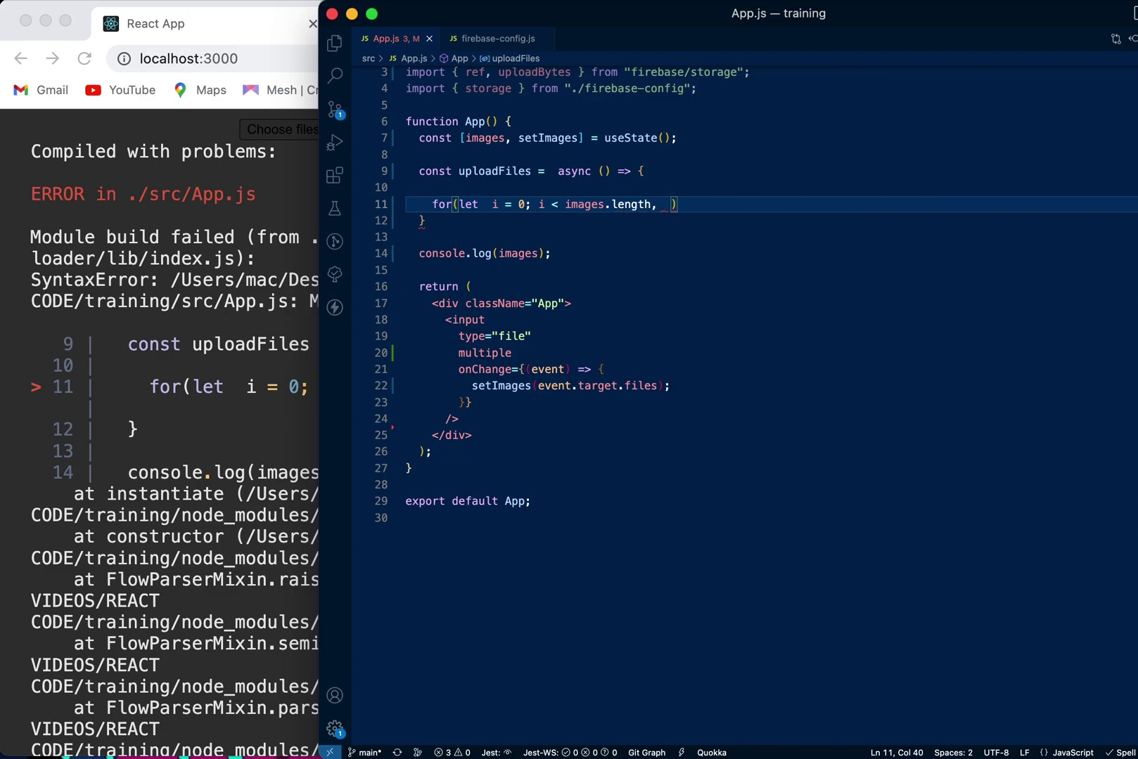
{"action": "type", "text": "i++ )"}
{"action": "type", "text": "{"}
{"action": "key", "text": "Return"}
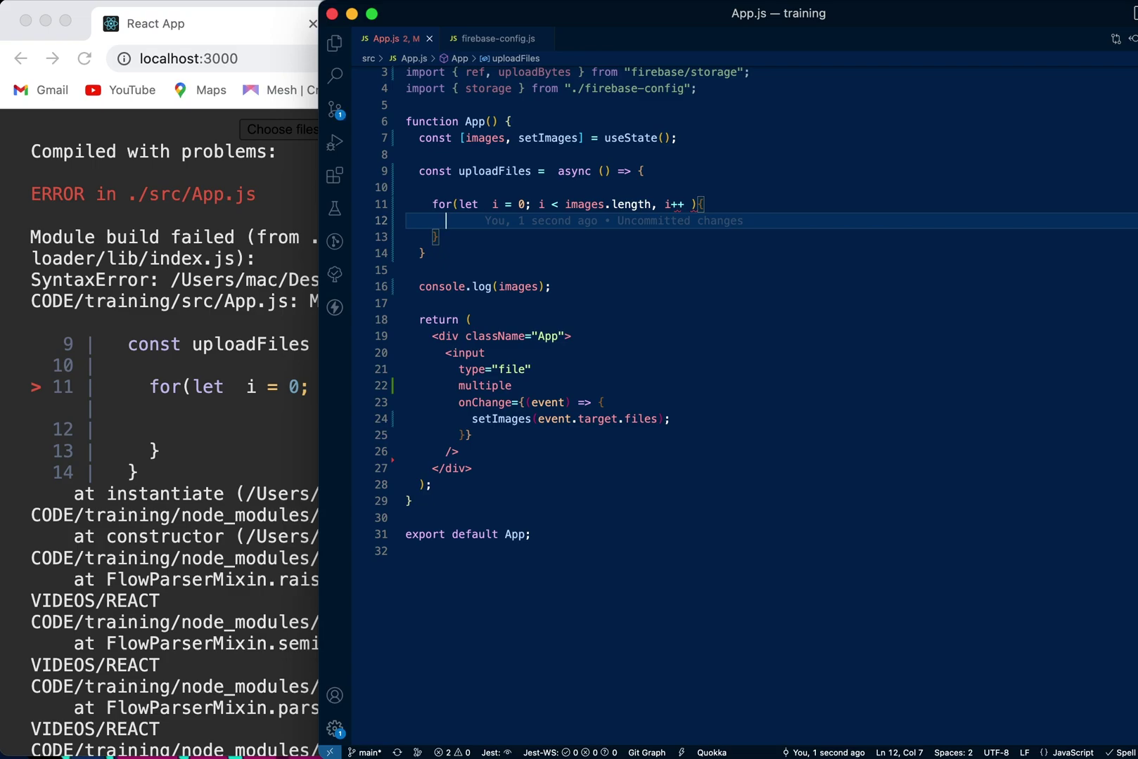
{"action": "type", "text": "co"}
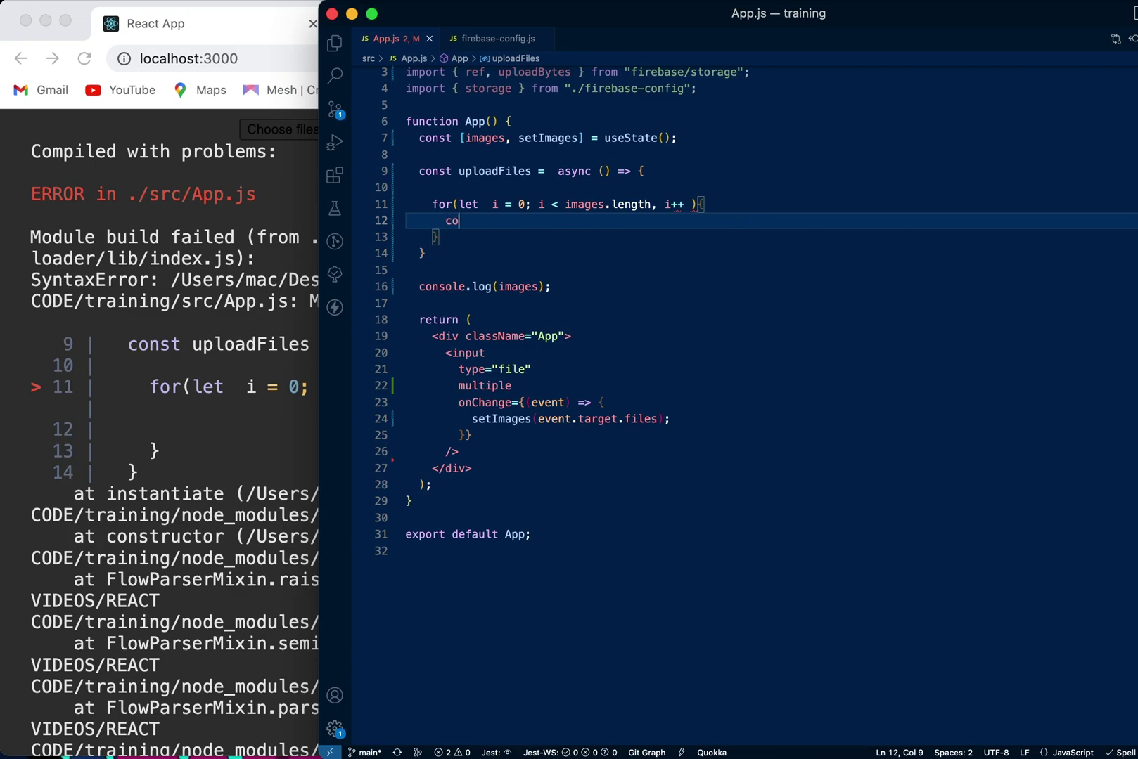
{"action": "type", "text": "nst image"}
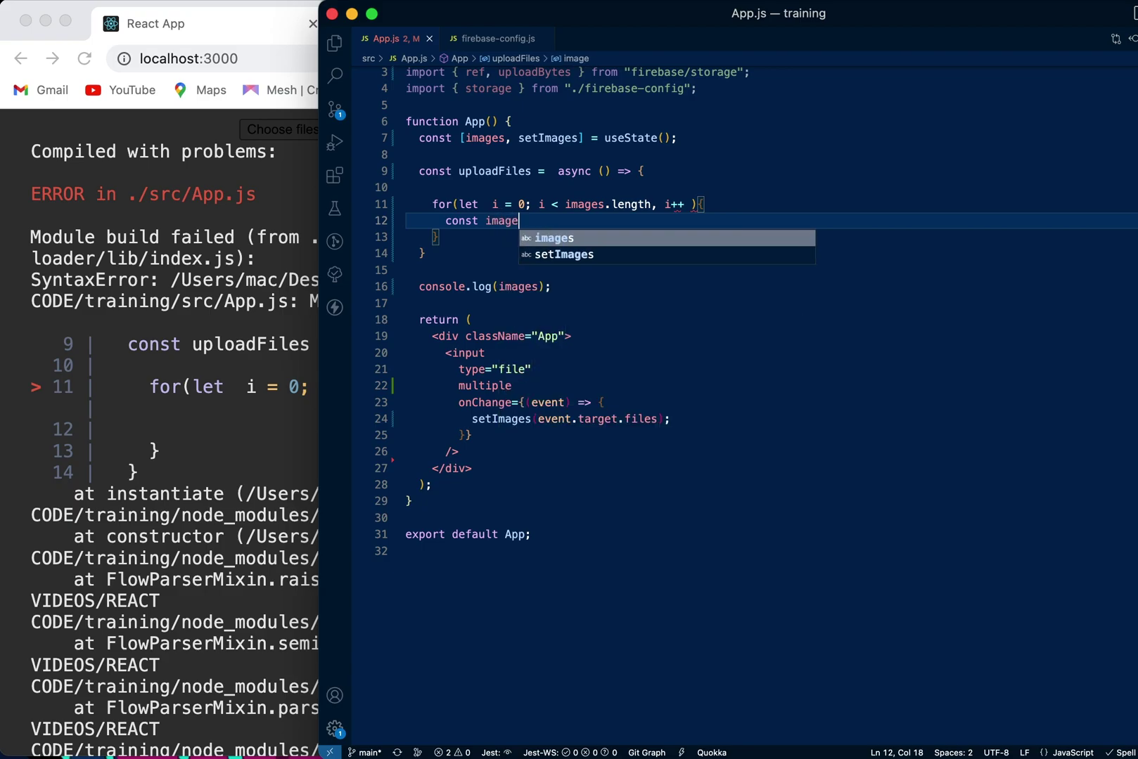
{"action": "type", "text": "Ref ="}
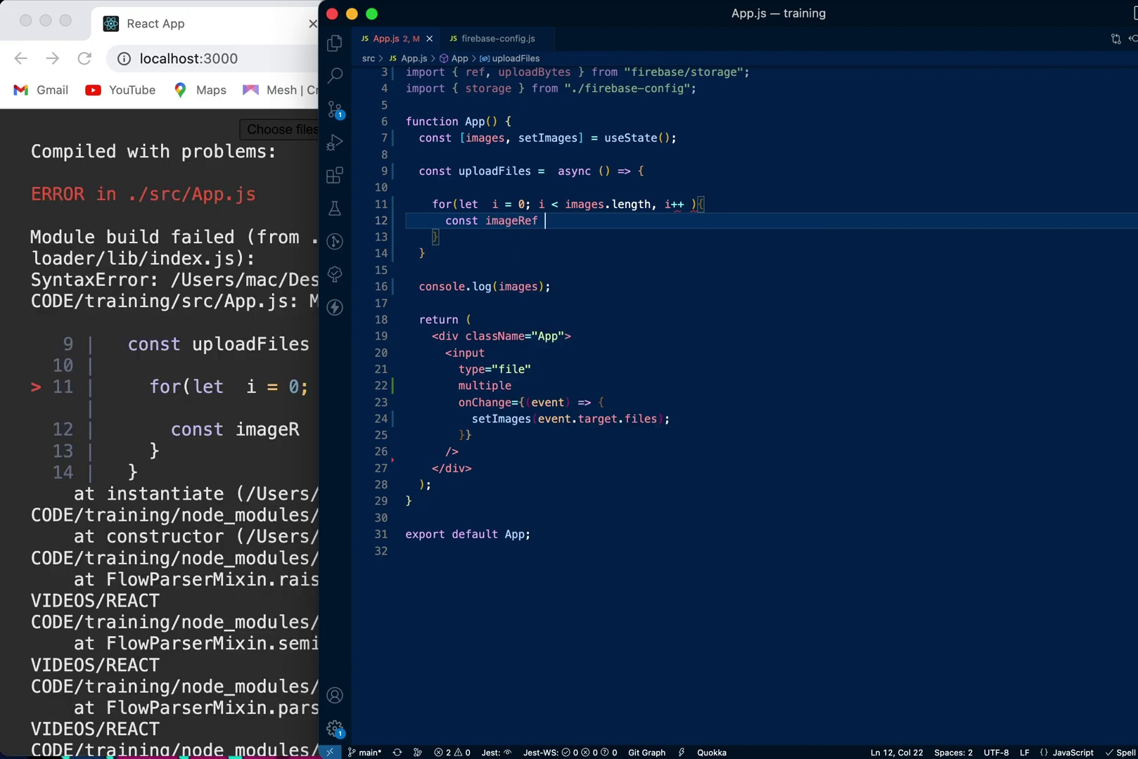
{"action": "type", "text": " ref("}
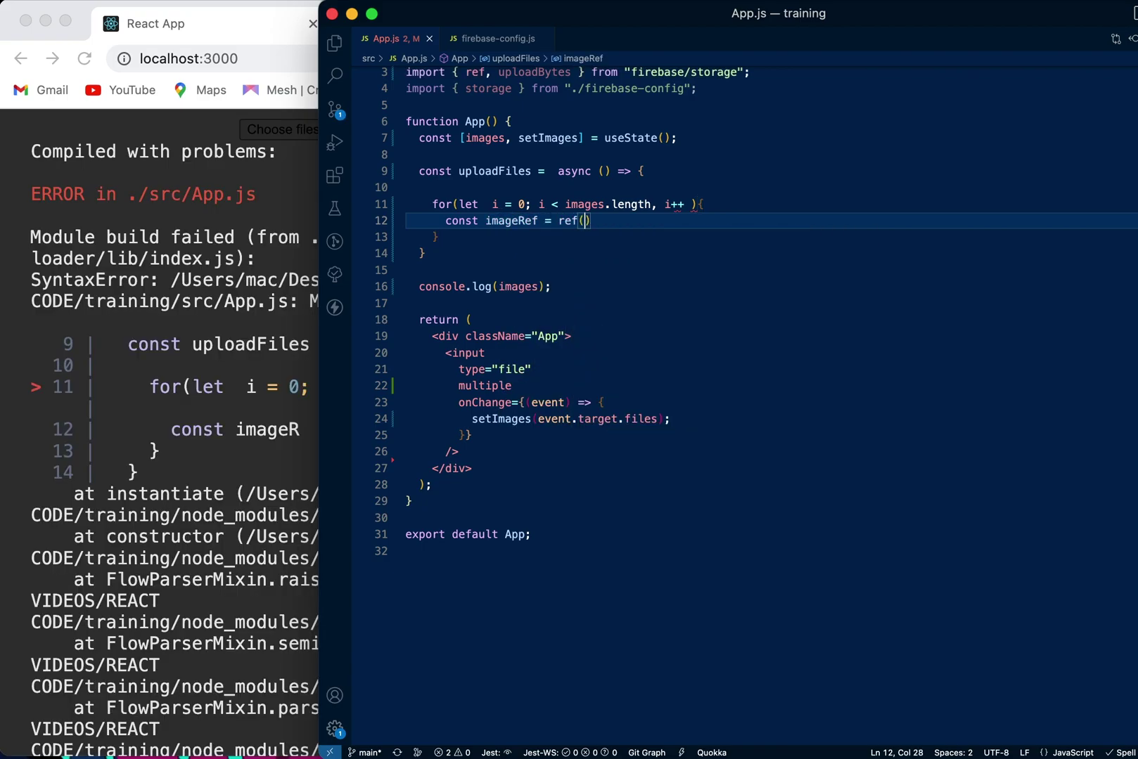
{"action": "type", "text": "storage,"}
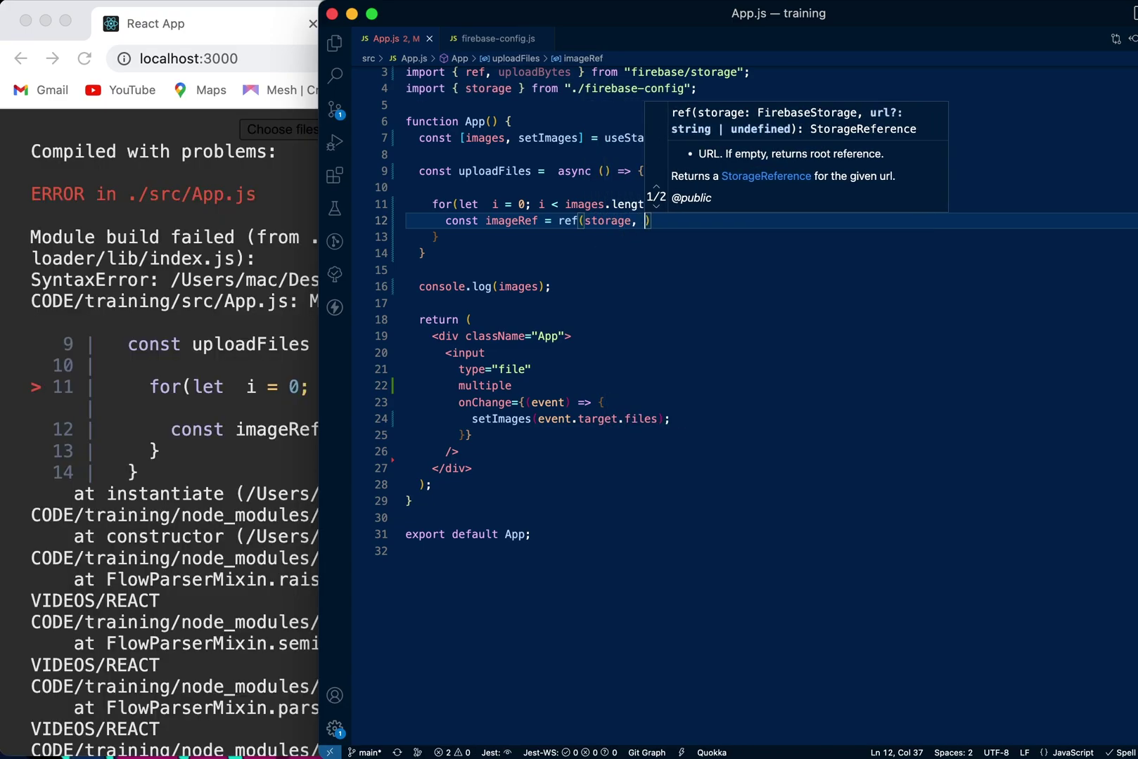
{"action": "type", "text": " `"}
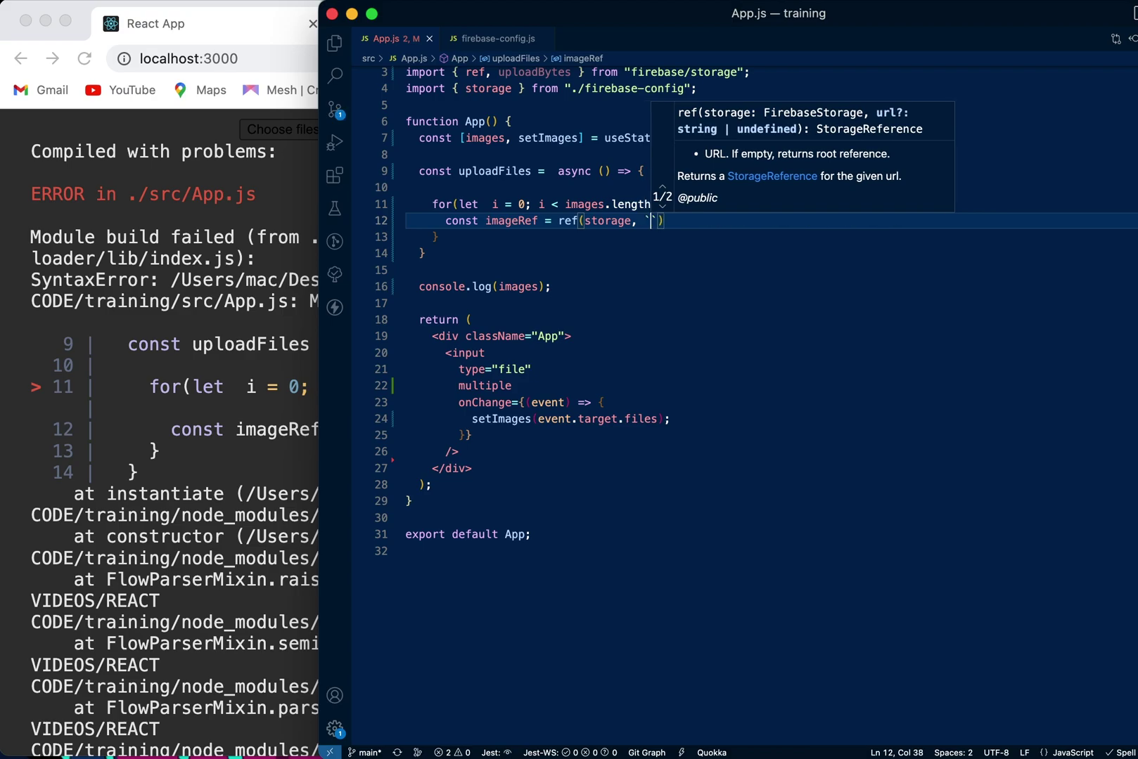
- Define const imageRef = ref(storage, `/mulitpleFiles/${images[i].name}`) inside the loop
{"action": "key", "text": "Right"}
{"action": "type", "text": "mulitp"}
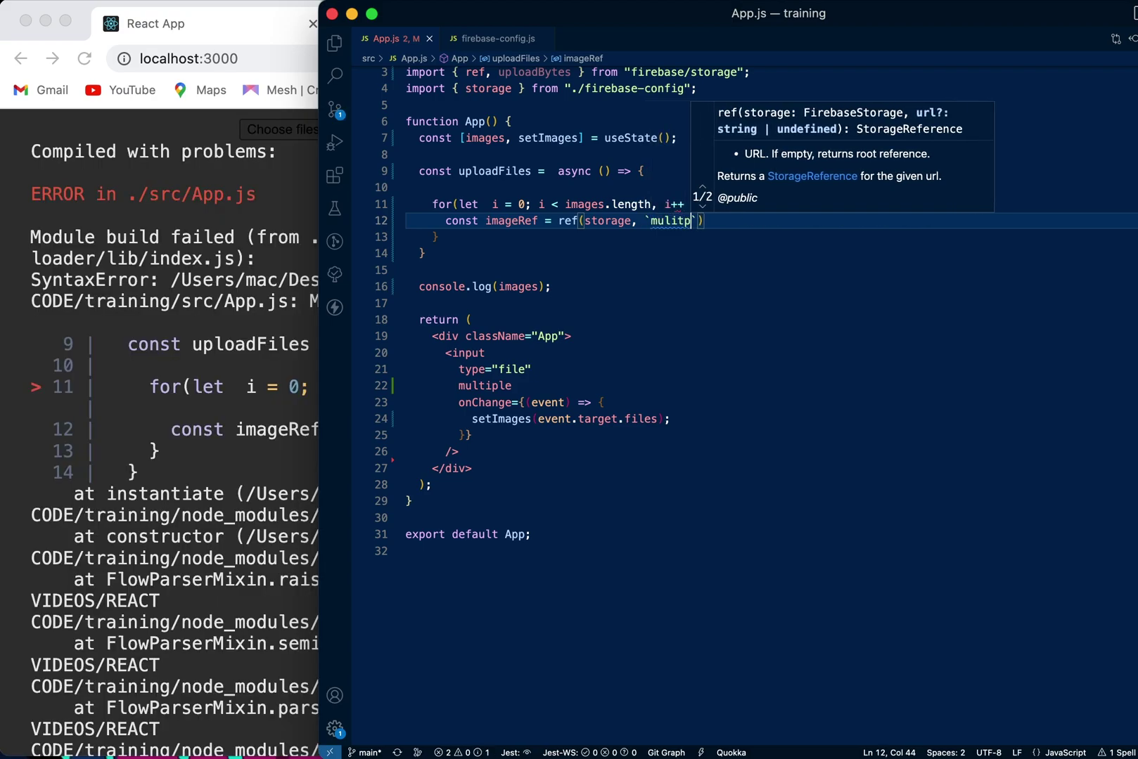
{"action": "type", "text": "leFil"}
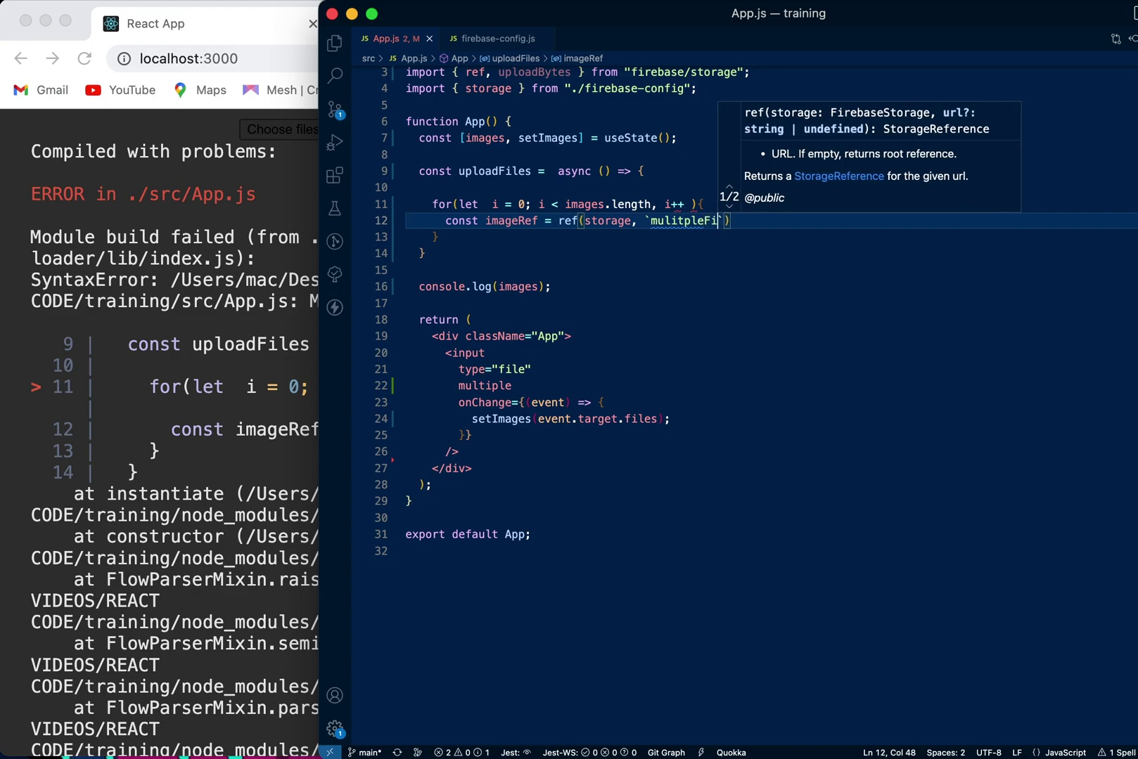
{"action": "type", "text": "es"}
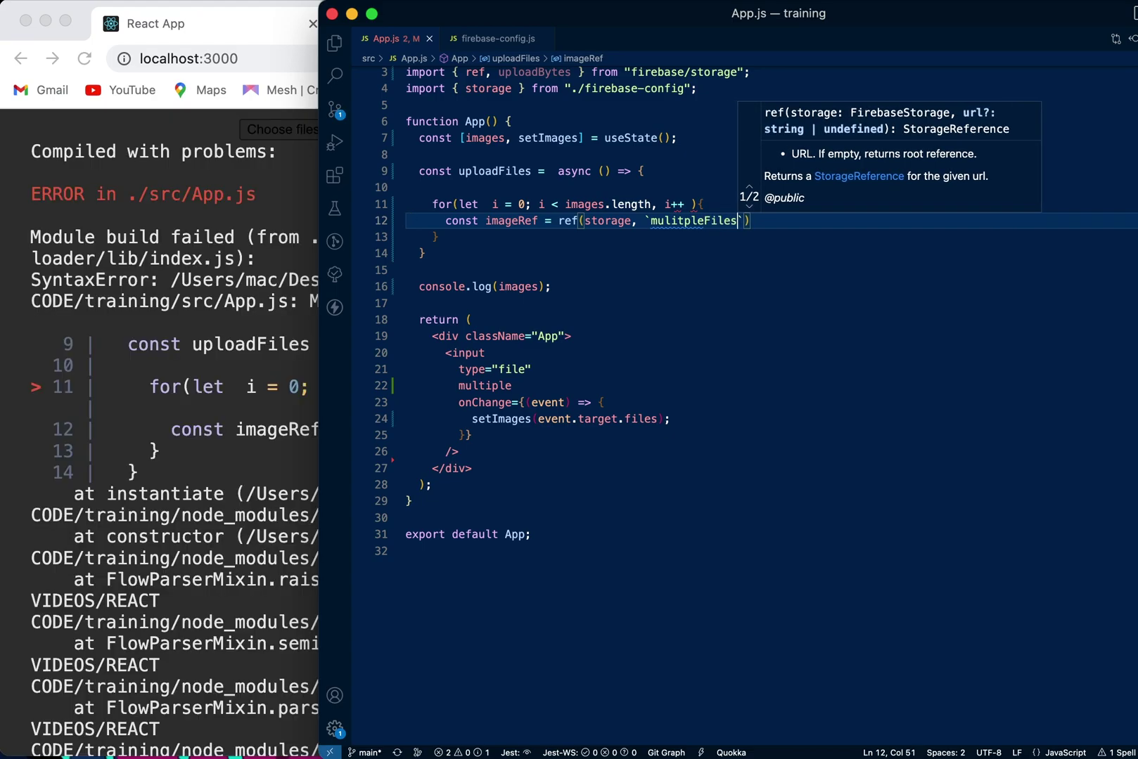
{"action": "type", "text": "/"}
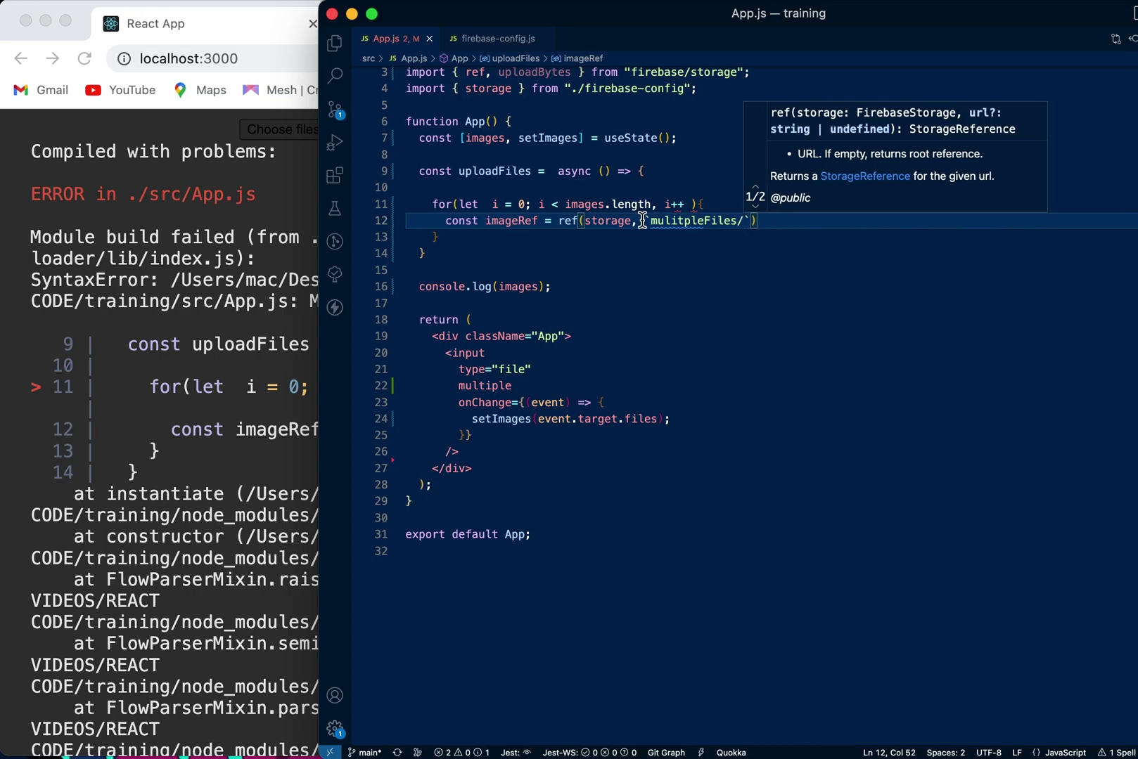
{"action": "left_click", "coordinate": [646, 220]}
{"action": "type", "text": "/"}
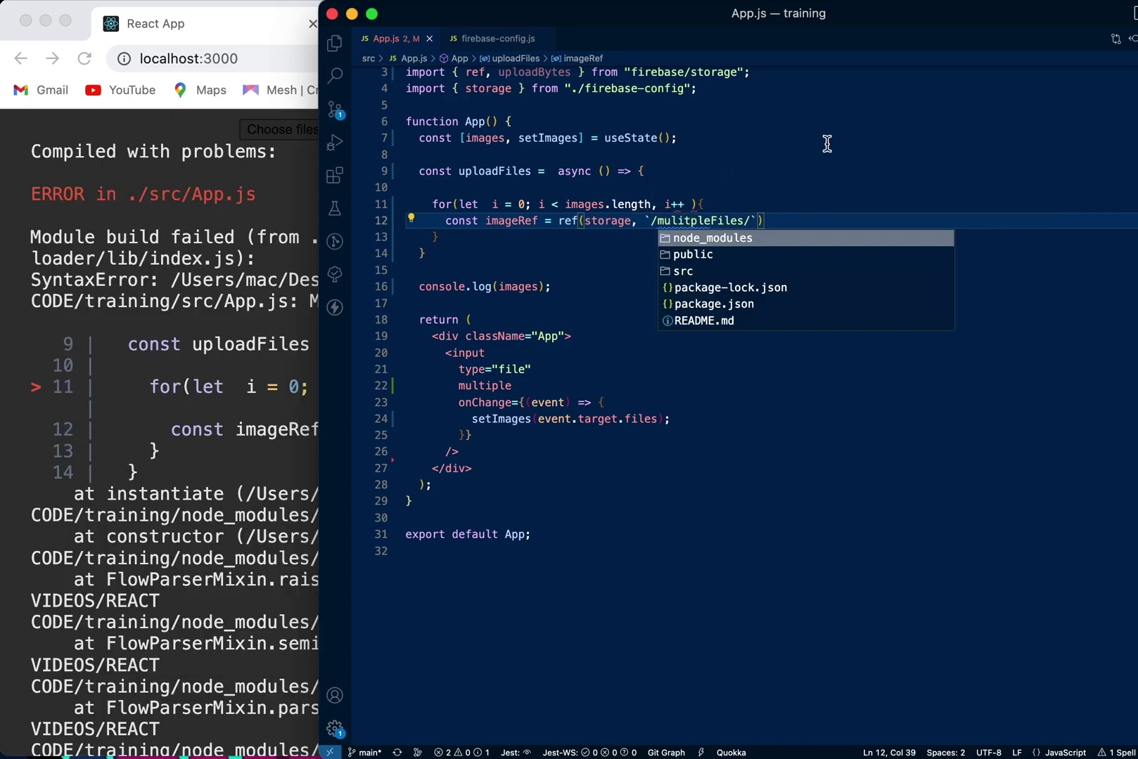
{"action": "left_click", "coordinate": [862, 140]}
{"action": "left_click", "coordinate": [751, 221]}
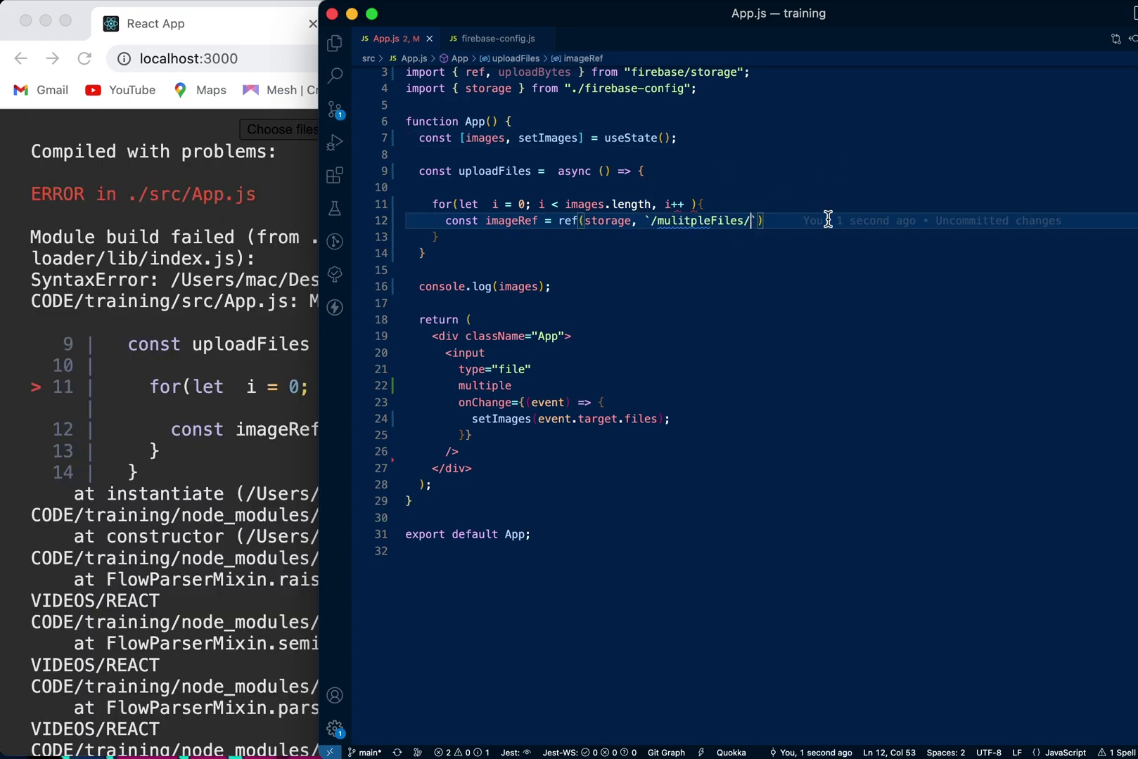
{"action": "type", "text": "$"}
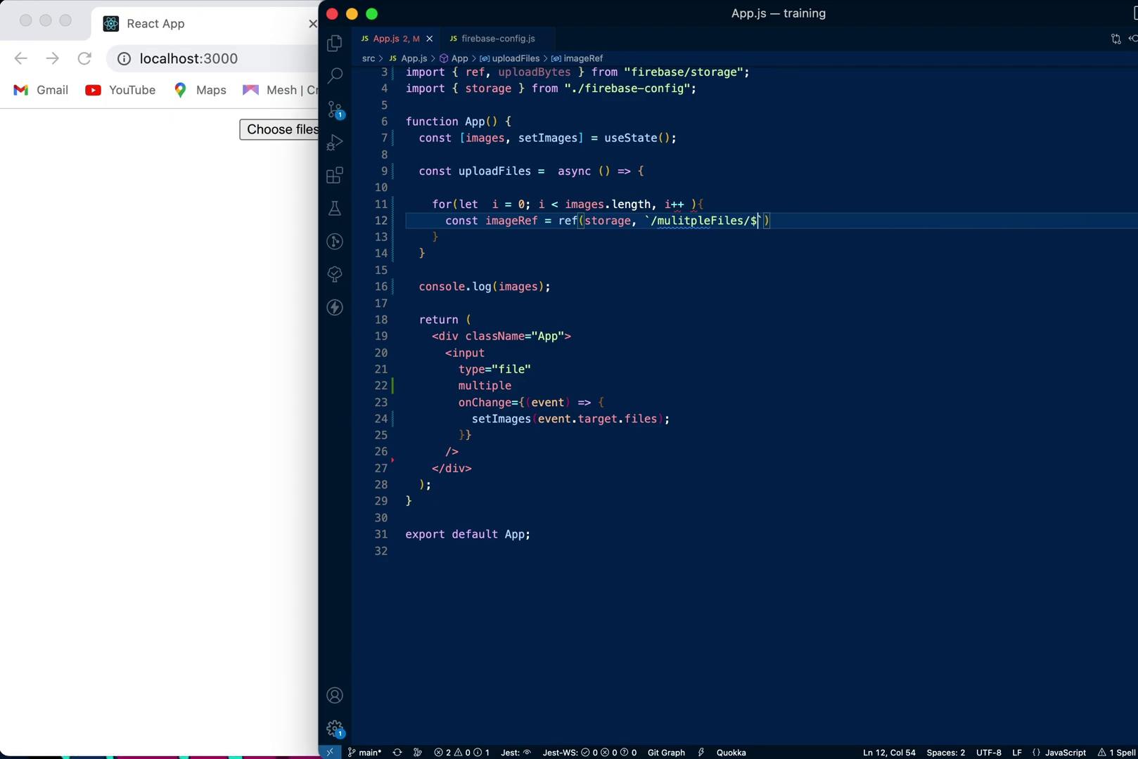
{"action": "type", "text": "{"}
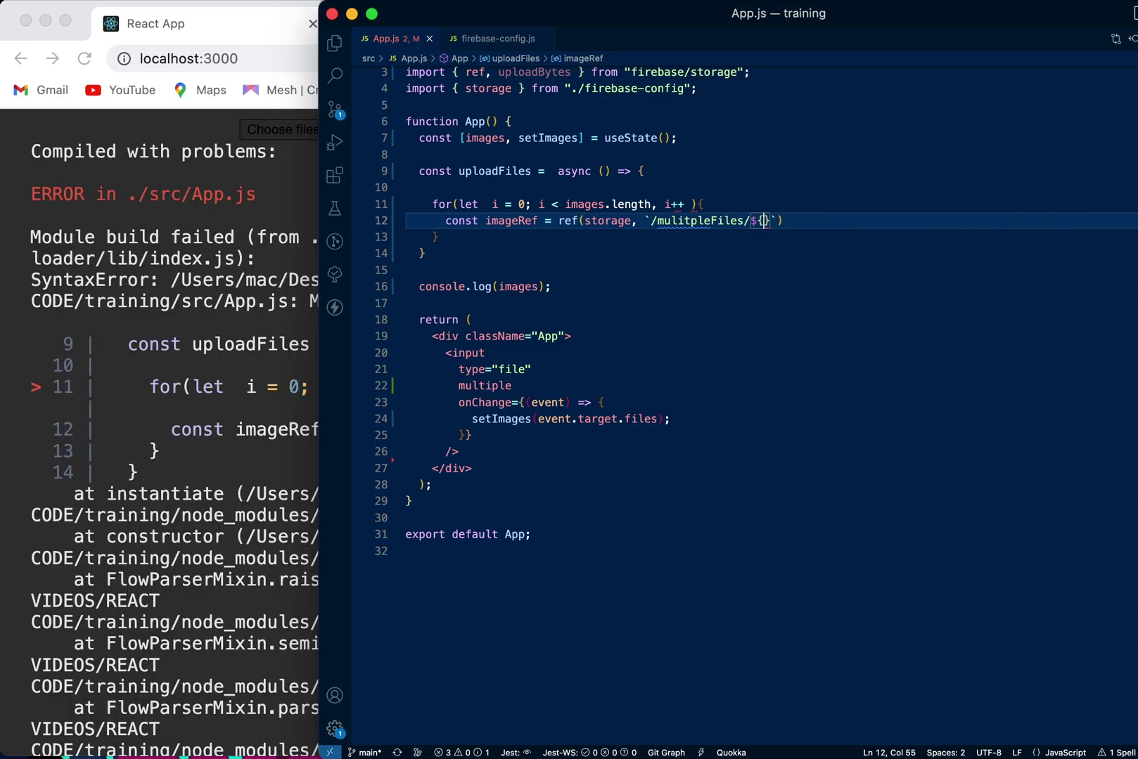
{"action": "type", "text": "mages"}
{"action": "key", "text": "Return"}
{"action": "type", "text": "["}
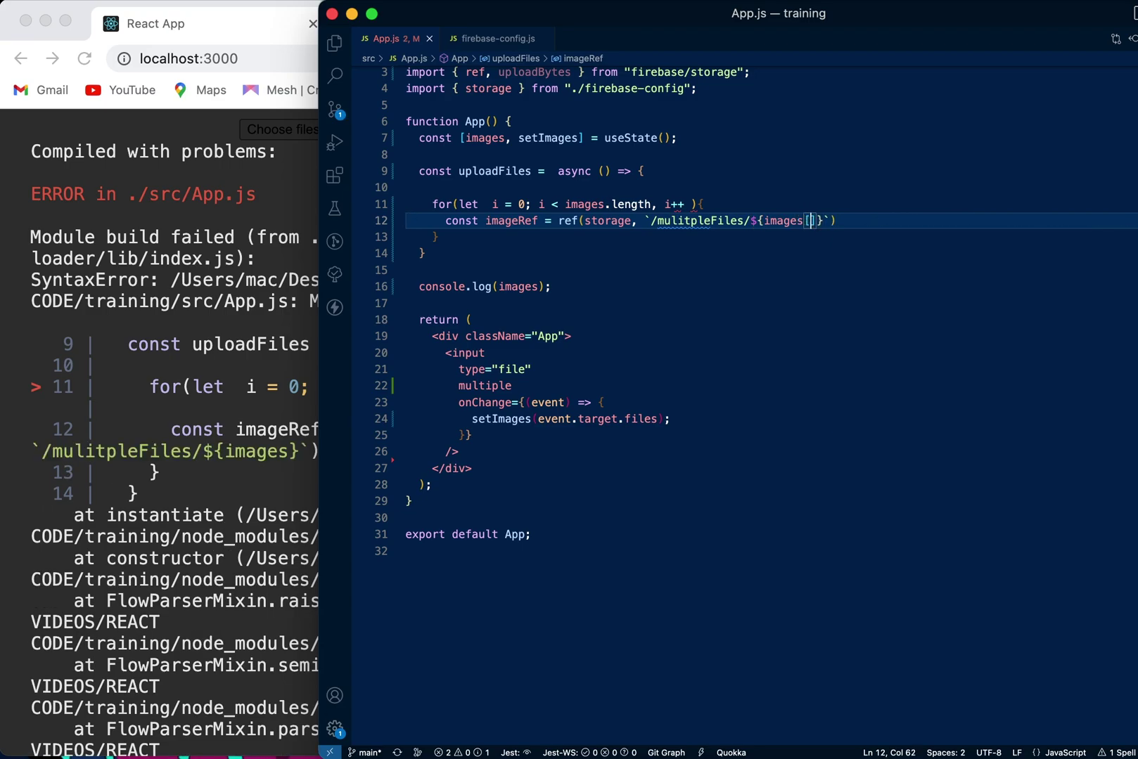
{"action": "type", "text": "i]"}
{"action": "type", "text": ".name"}
{"action": "key", "text": "Right"}
{"action": "key", "text": "Right"}
{"action": "key", "text": "Right"}
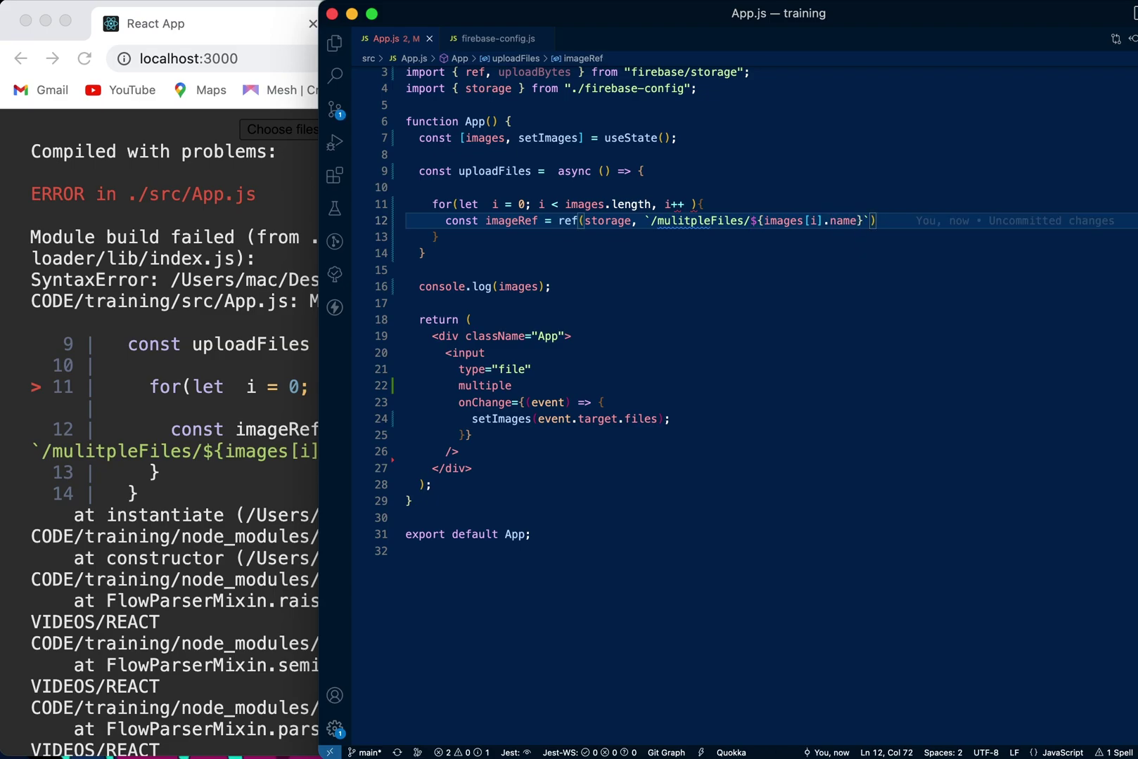
{"action": "type", "text": ";"}
- Add const result = await uploadBytes(imageRef, images[i]), with .then on its own line
{"action": "key", "text": "Return"}
{"action": "key", "text": "Return"}
{"action": "type", "text": "cons"}
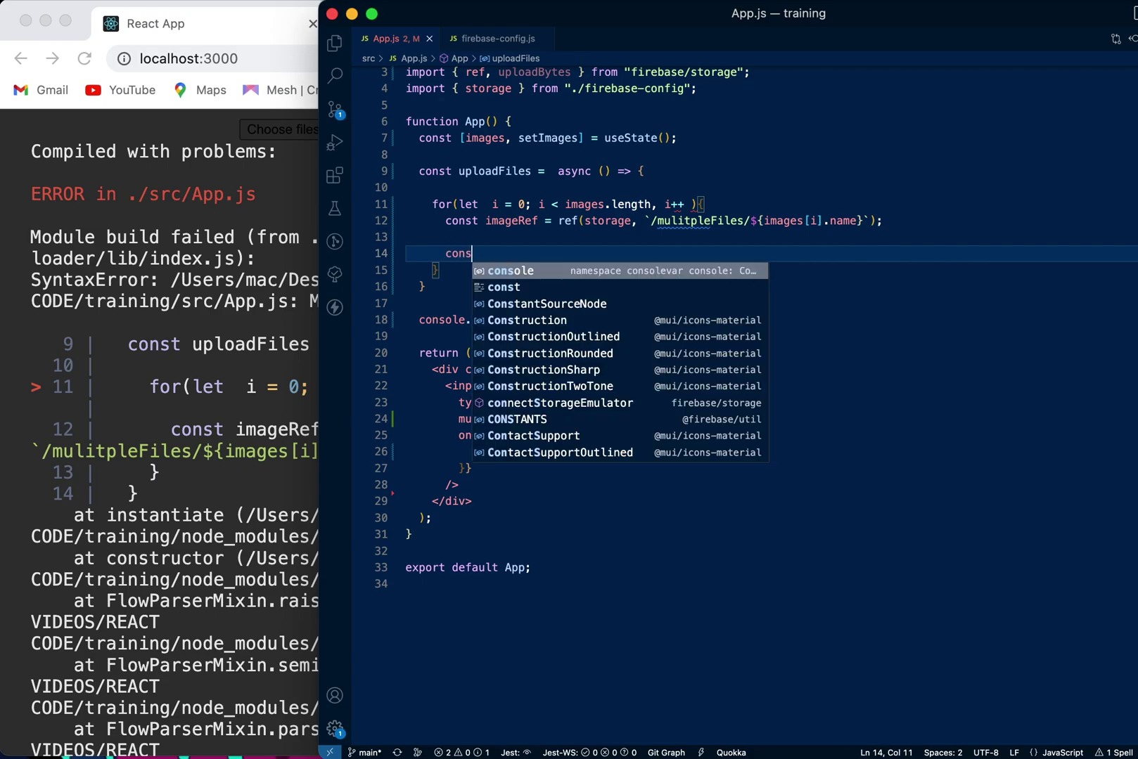
{"action": "type", "text": "t result = "}
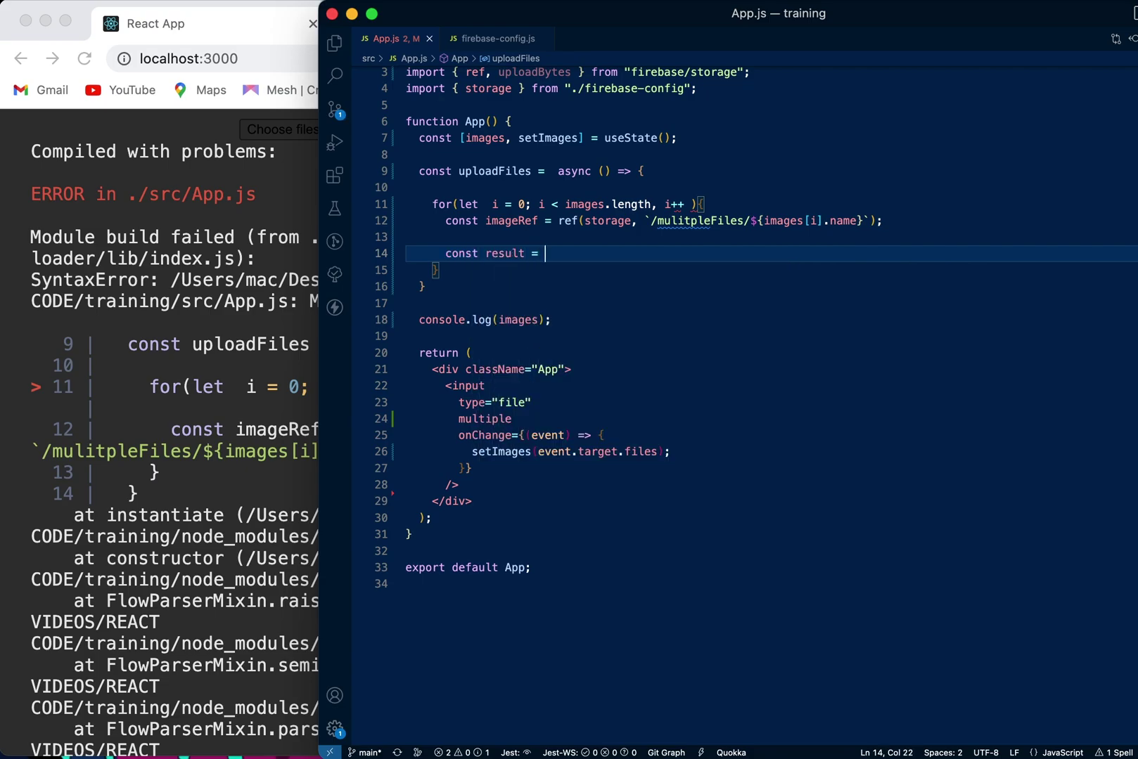
{"action": "type", "text": "await "}
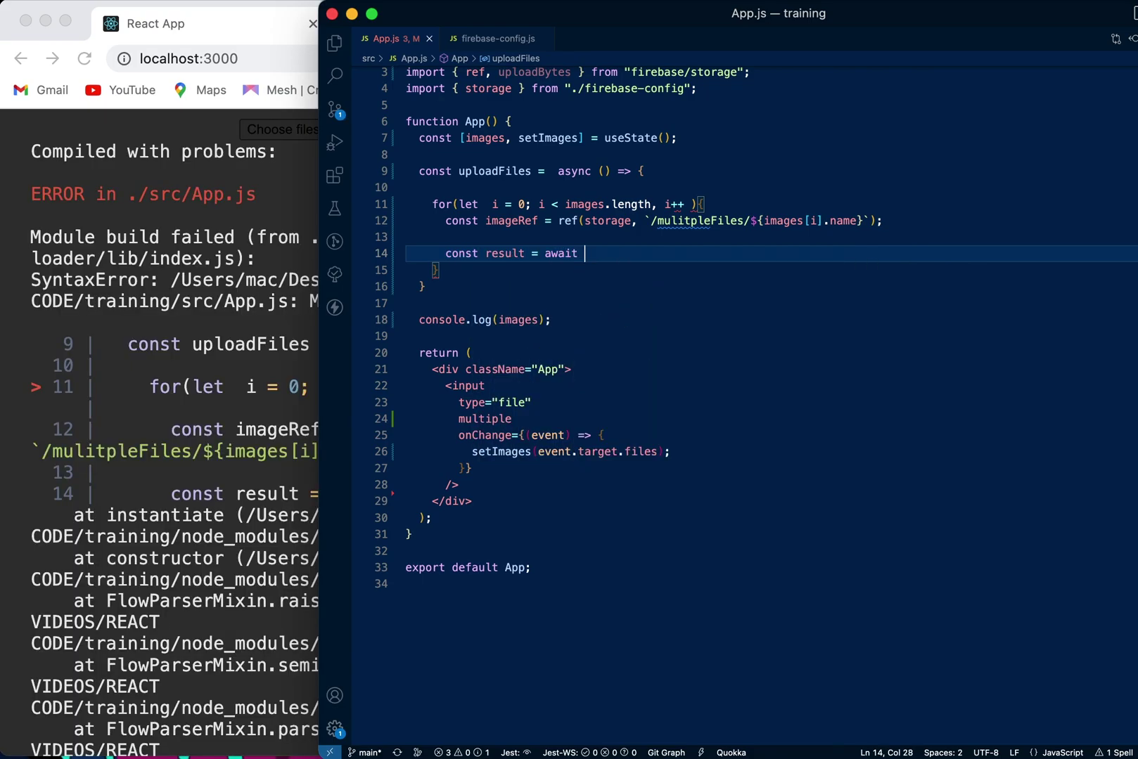
{"action": "type", "text": "upload"}
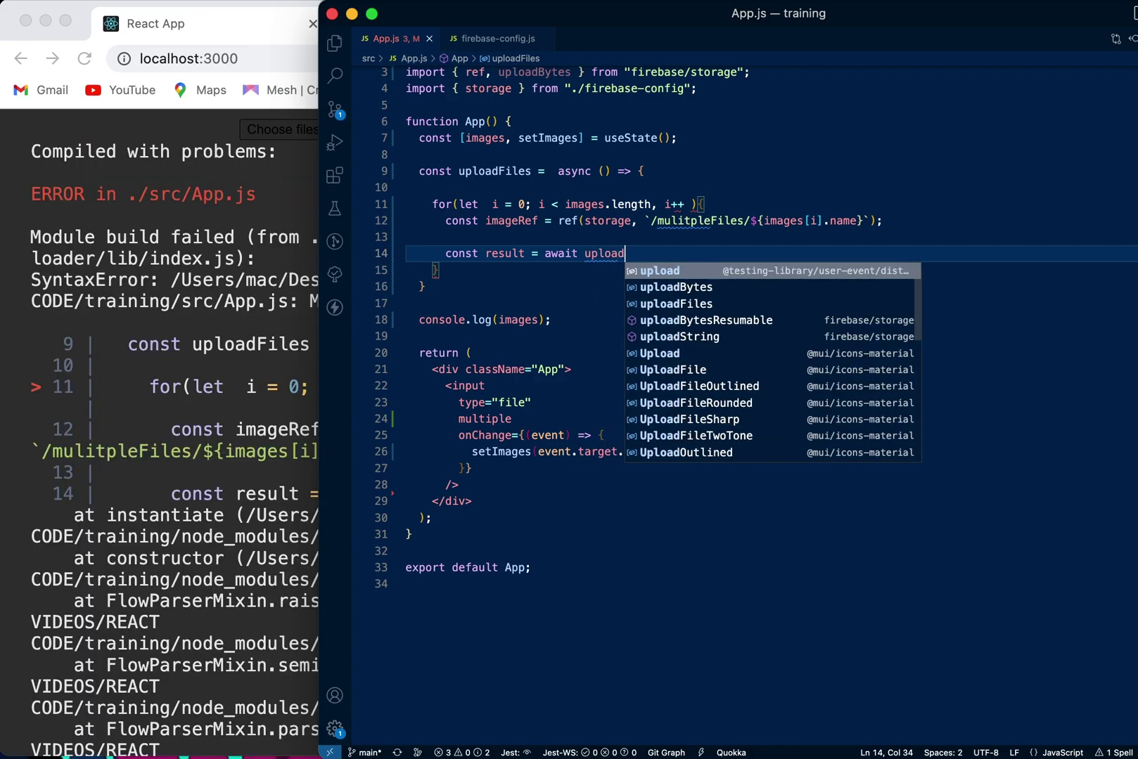
{"action": "key", "text": "Down"}
{"action": "key", "text": "Return"}
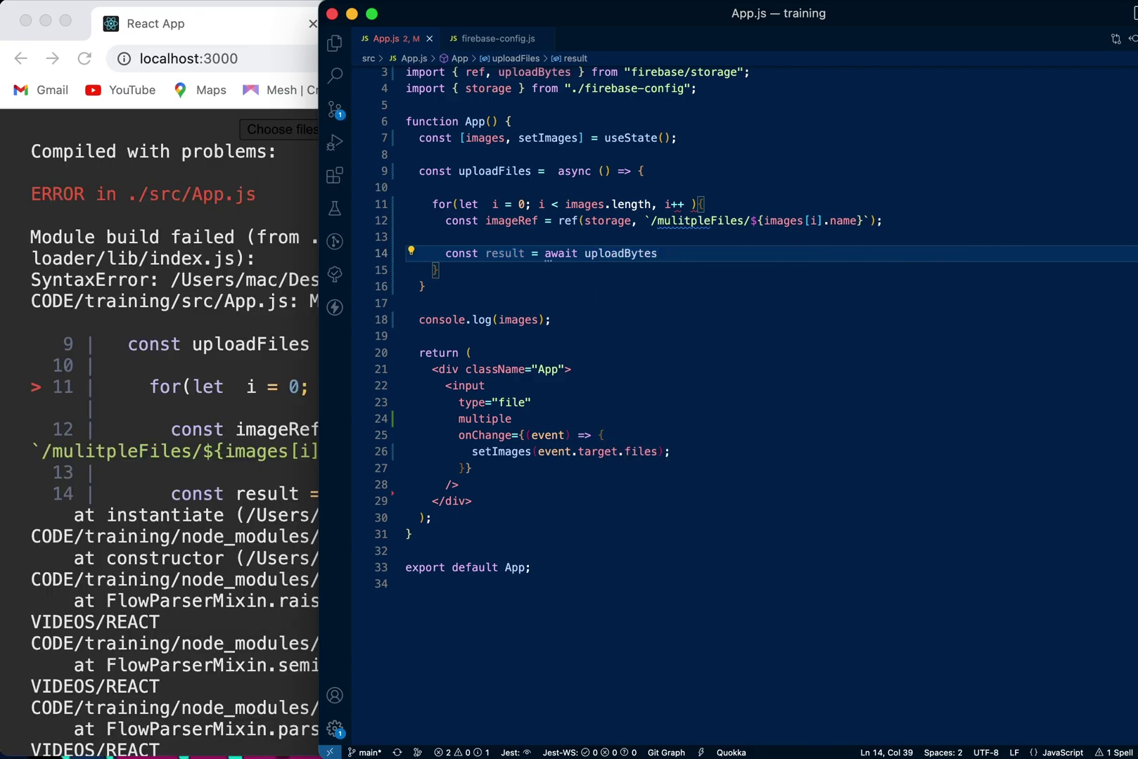
{"action": "type", "text": "(image"}
{"action": "key", "text": "Return"}
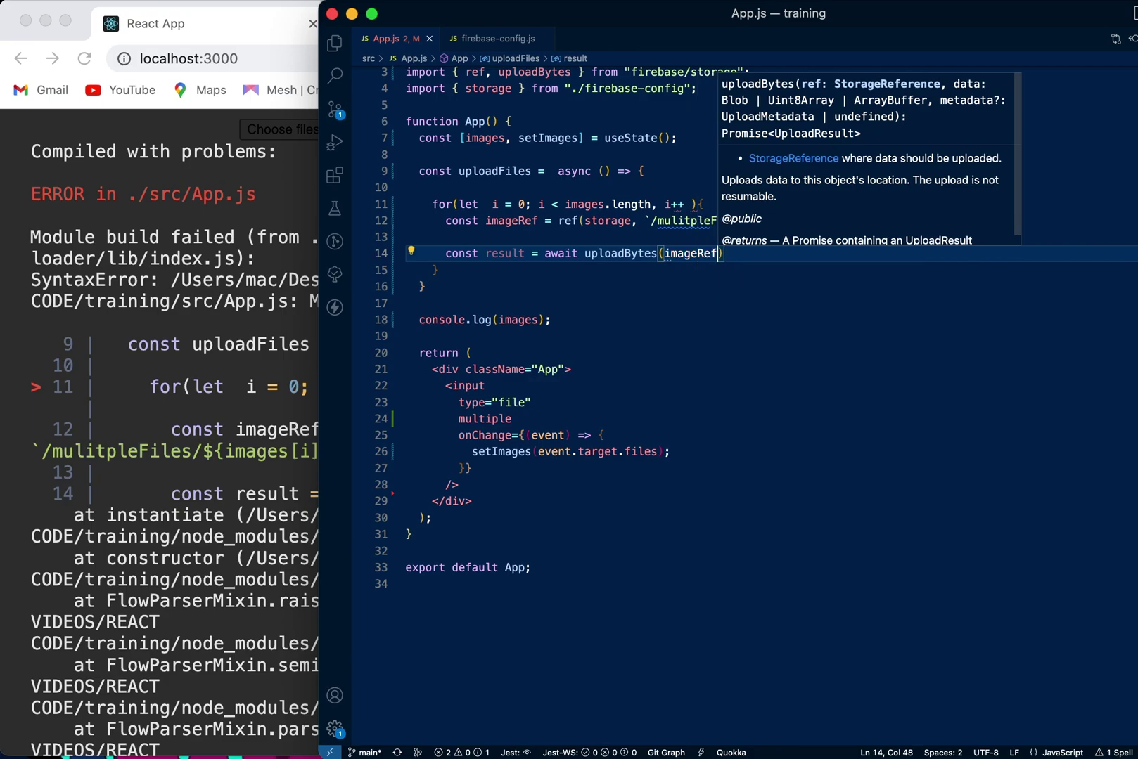
{"action": "type", "text": ", "}
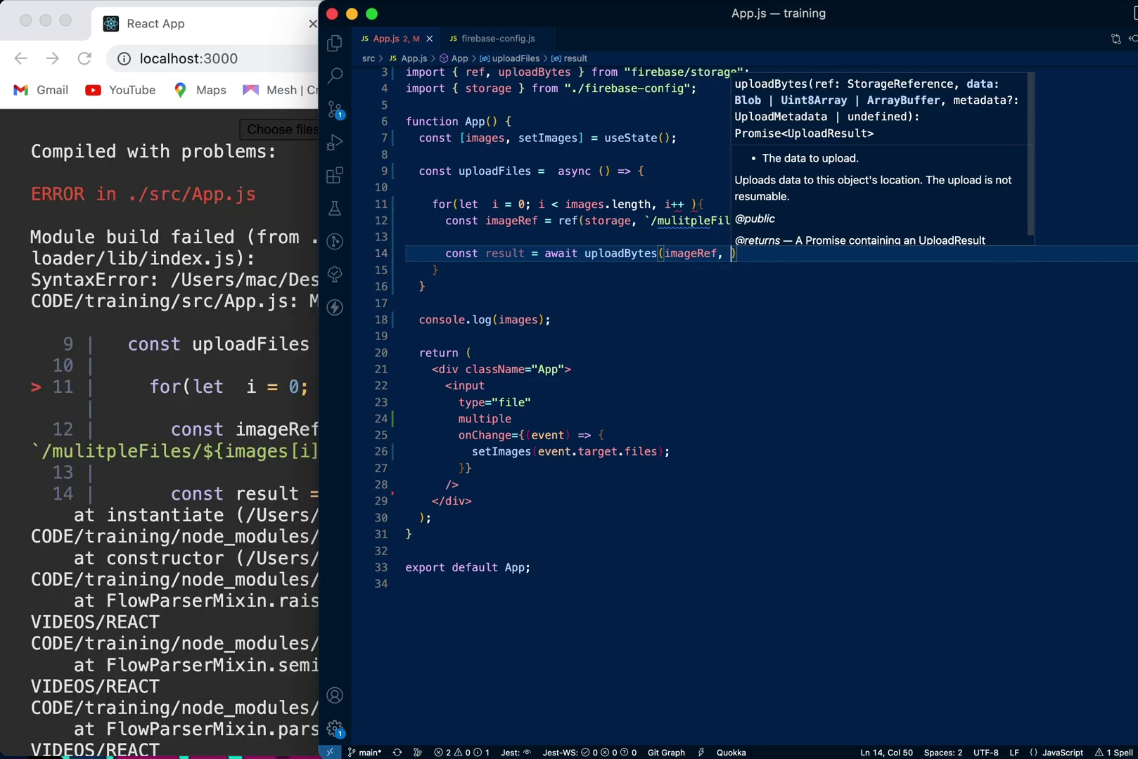
{"action": "type", "text": "images"}
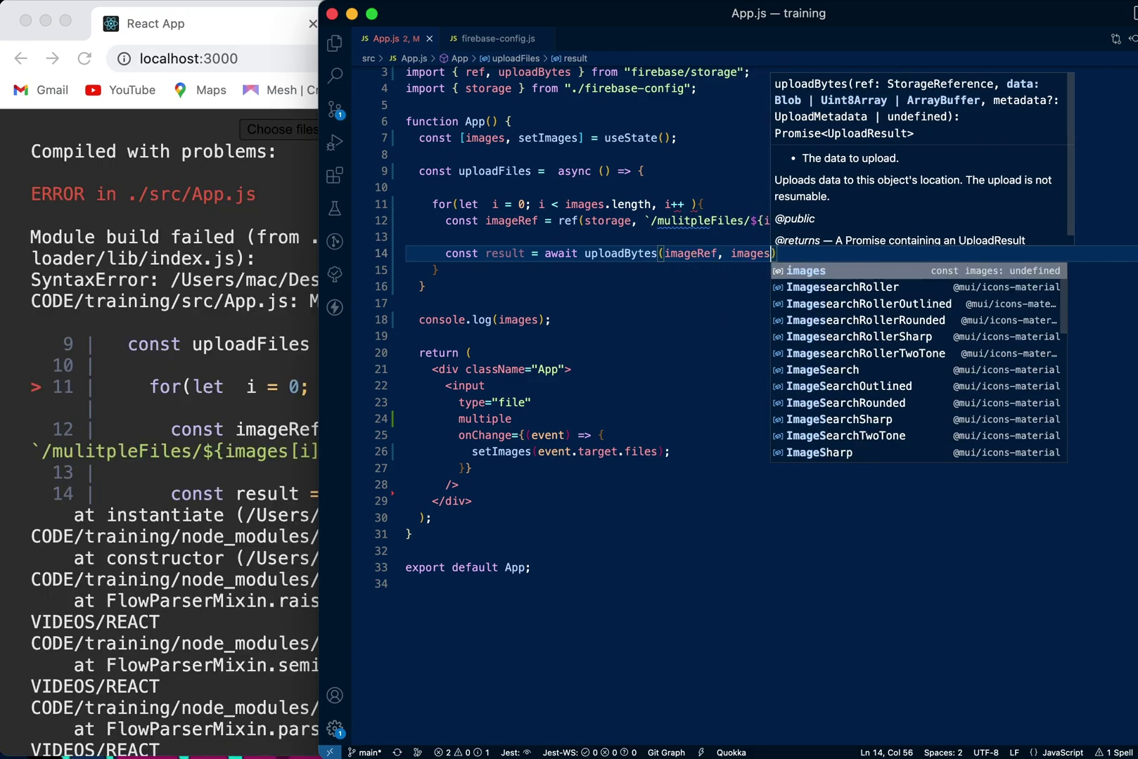
{"action": "type", "text": "[i]"}
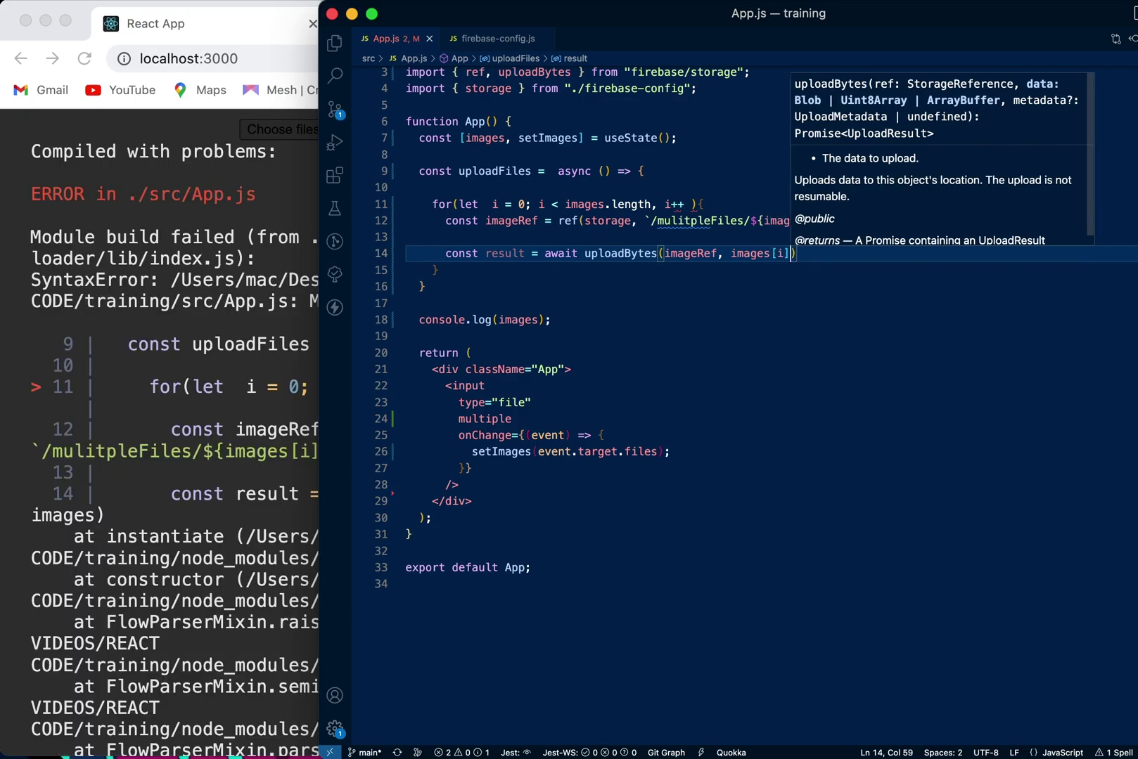
{"action": "type", "text": ")"}
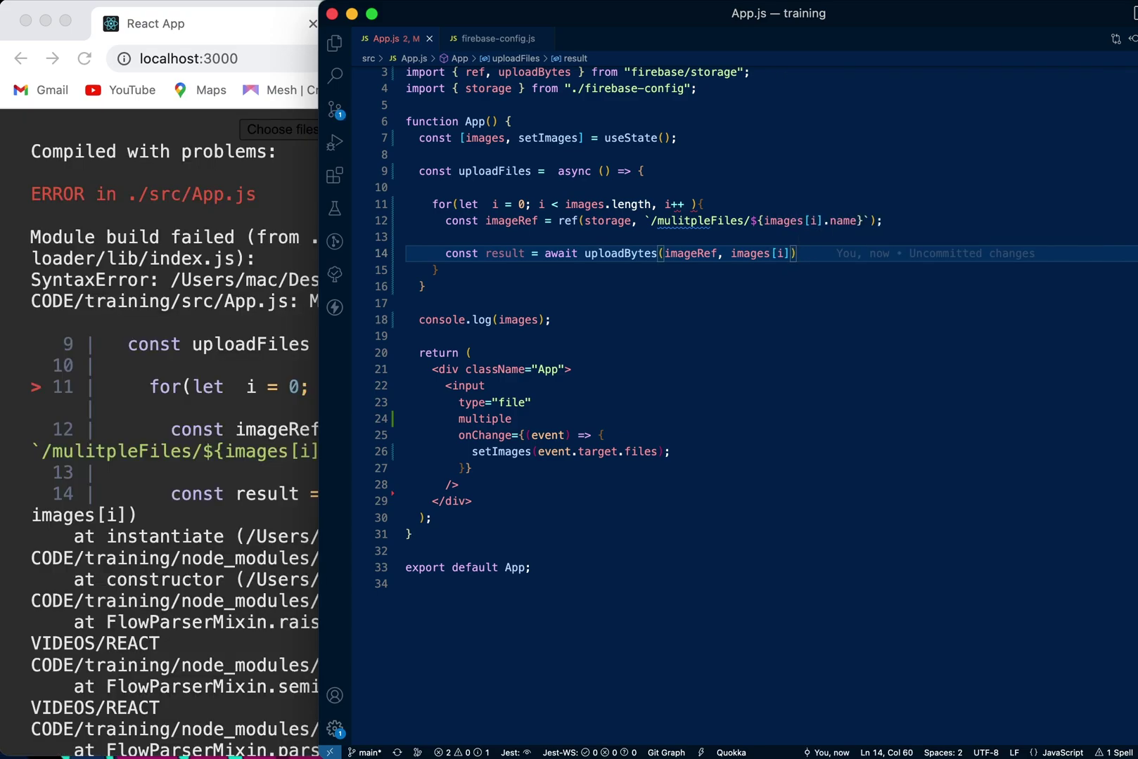
{"action": "type", "text": ".then"}
{"action": "key", "text": "BackSpace"}
{"action": "key", "text": "BackSpace"}
{"action": "key", "text": "BackSpace"}
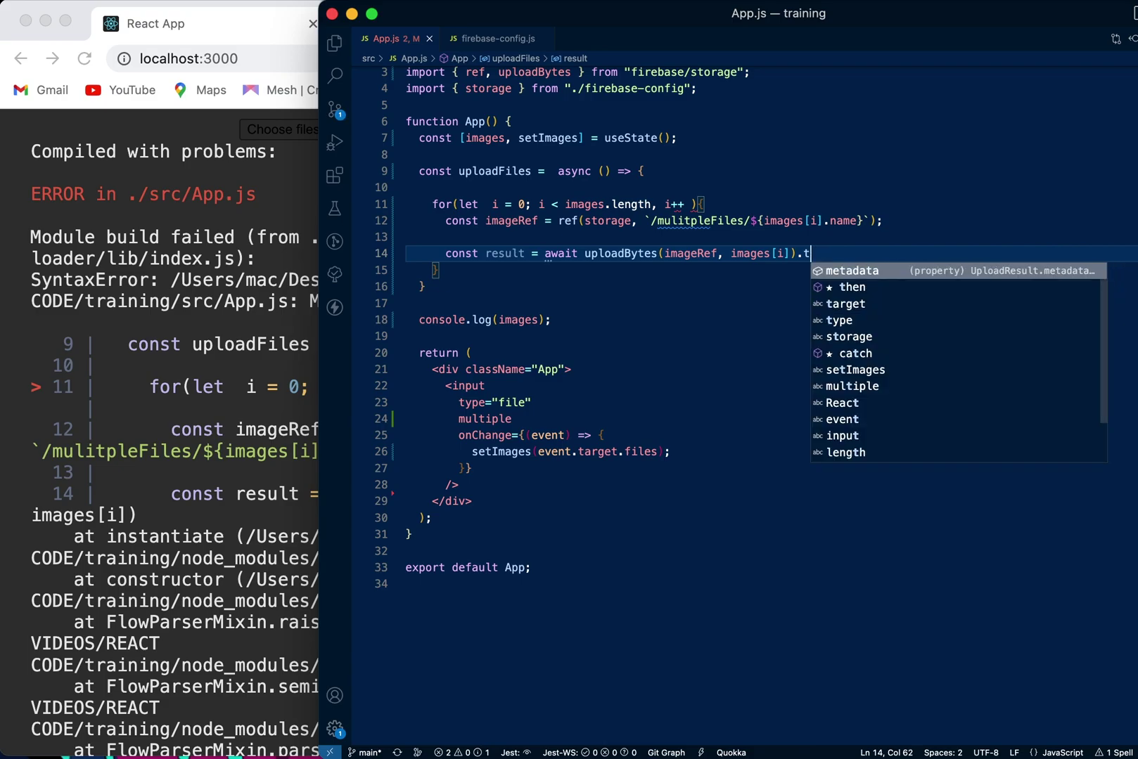
{"action": "key", "text": "BackSpace"}
{"action": "key", "text": "BackSpace"}
{"action": "key", "text": "Return"}
{"action": "type", "text": ".then "}
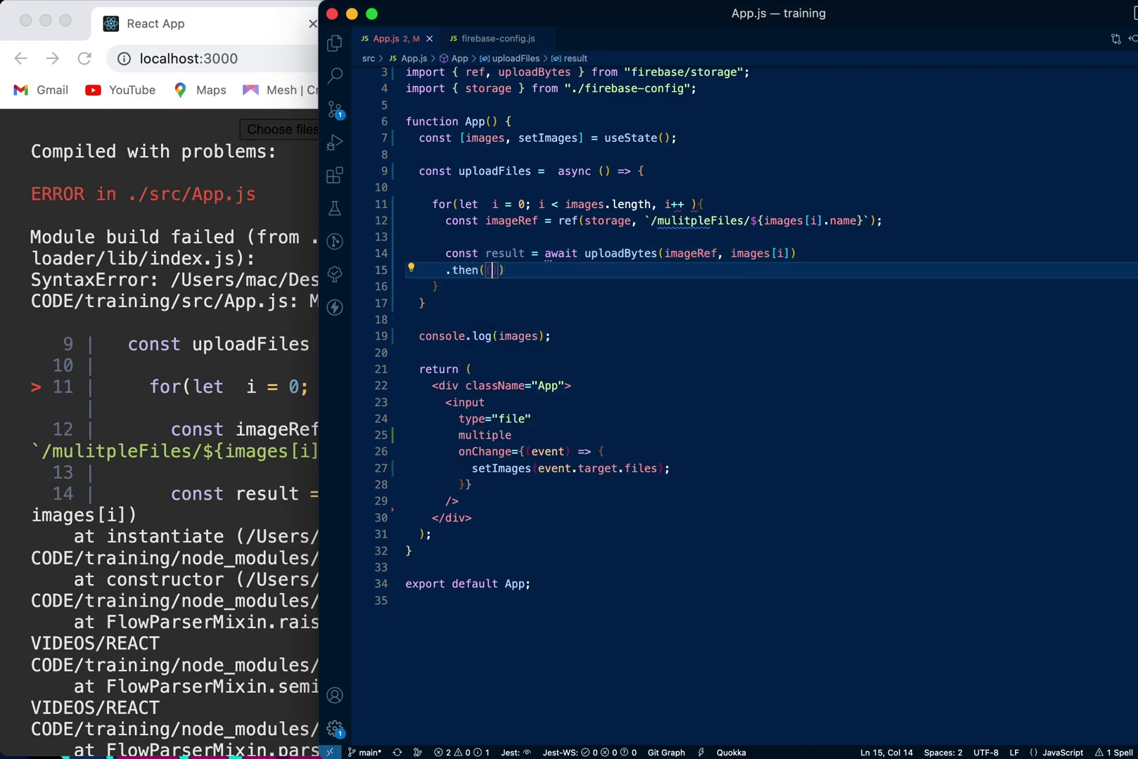
{"action": "type", "text": ") =>"}
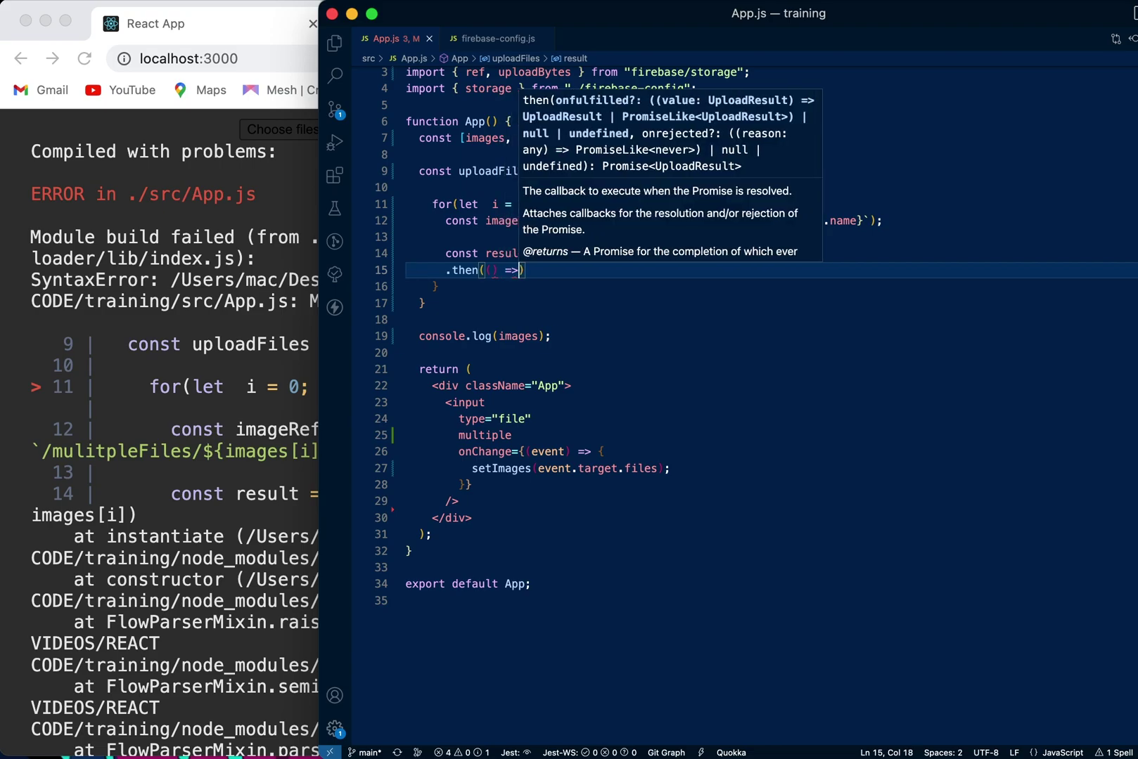
{"action": "type", "text": " {"}
- Chain .then(() => { console.log("success"); }) onto the upload
{"action": "key", "text": "Return"}
{"action": "type", "text": "conso"}
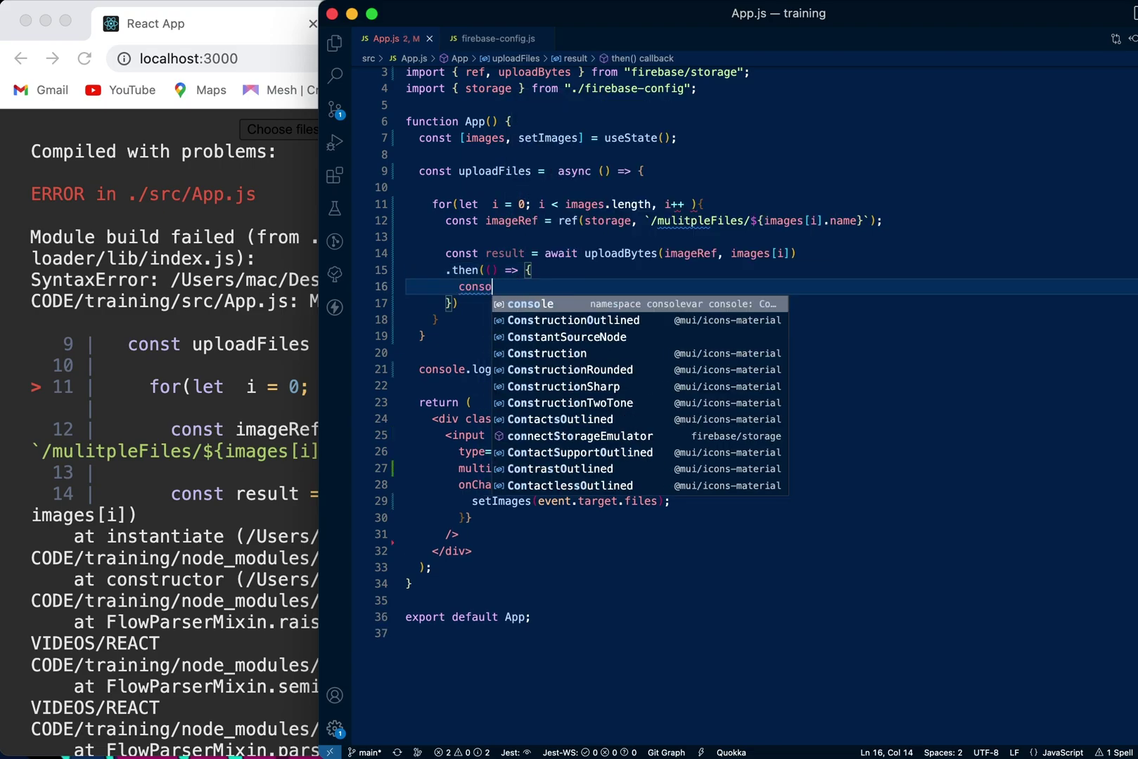
{"action": "type", "text": "le.log"}
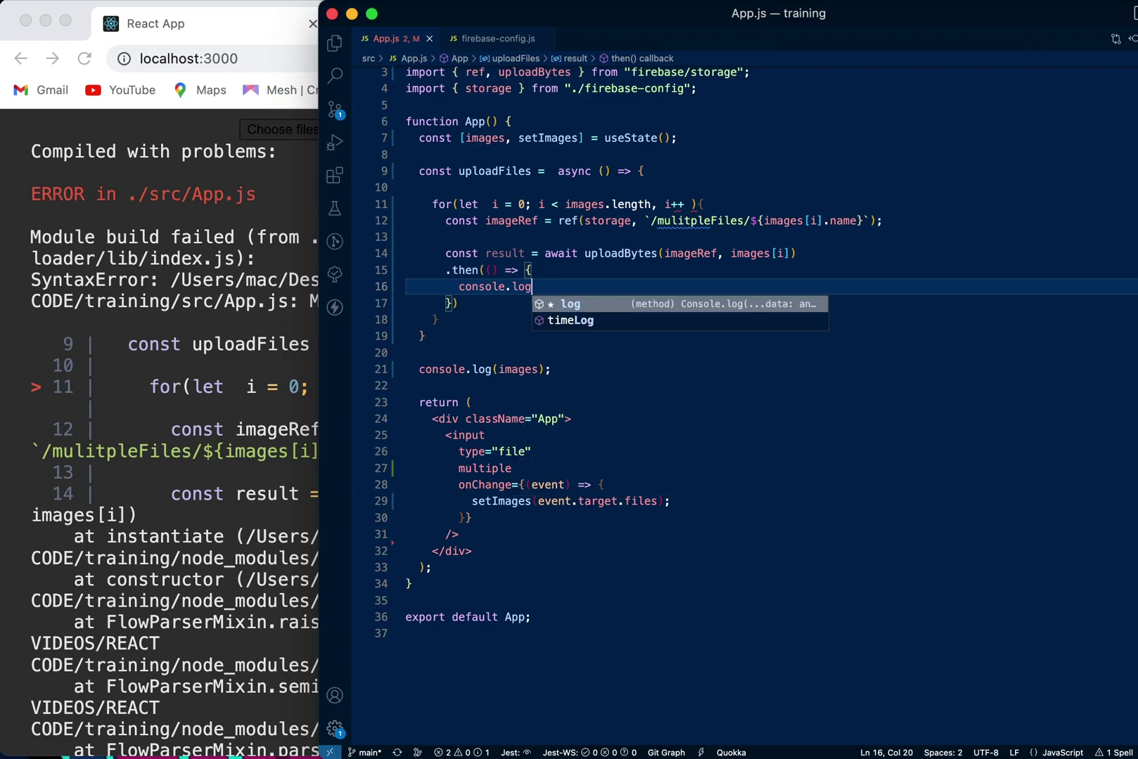
{"action": "type", "text": "(\"suc"}
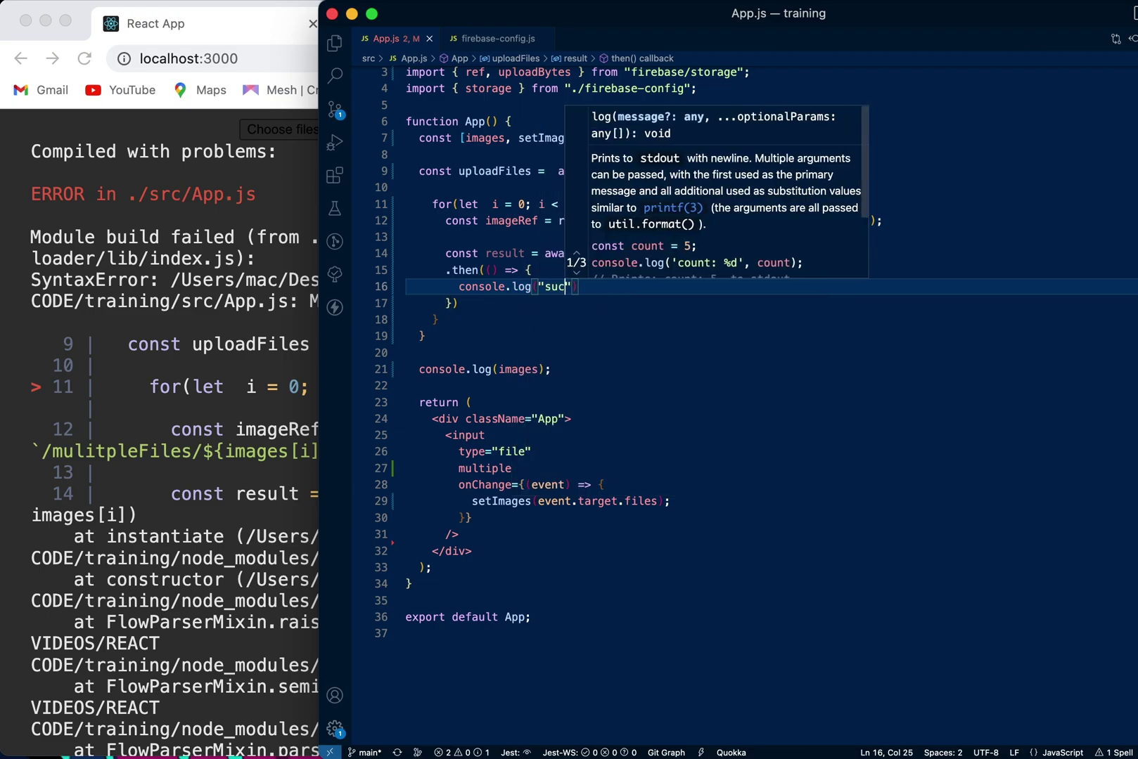
{"action": "type", "text": "cess\");"}
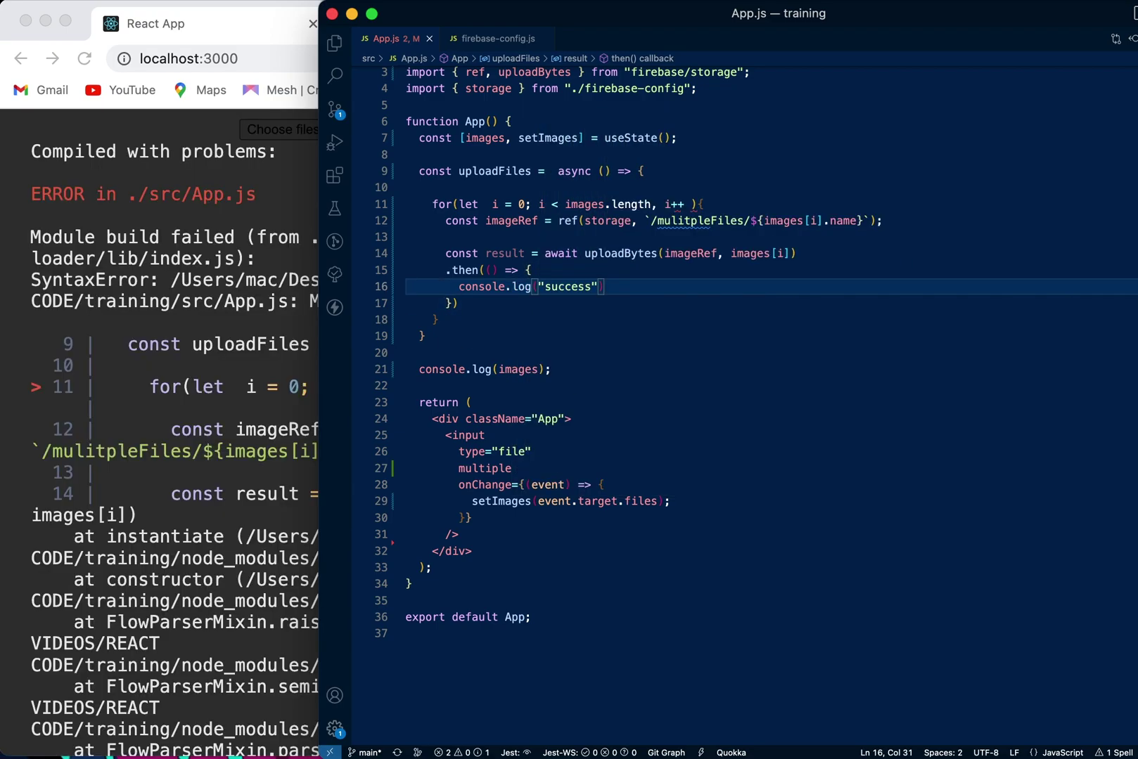
{"action": "key", "text": "Down"}
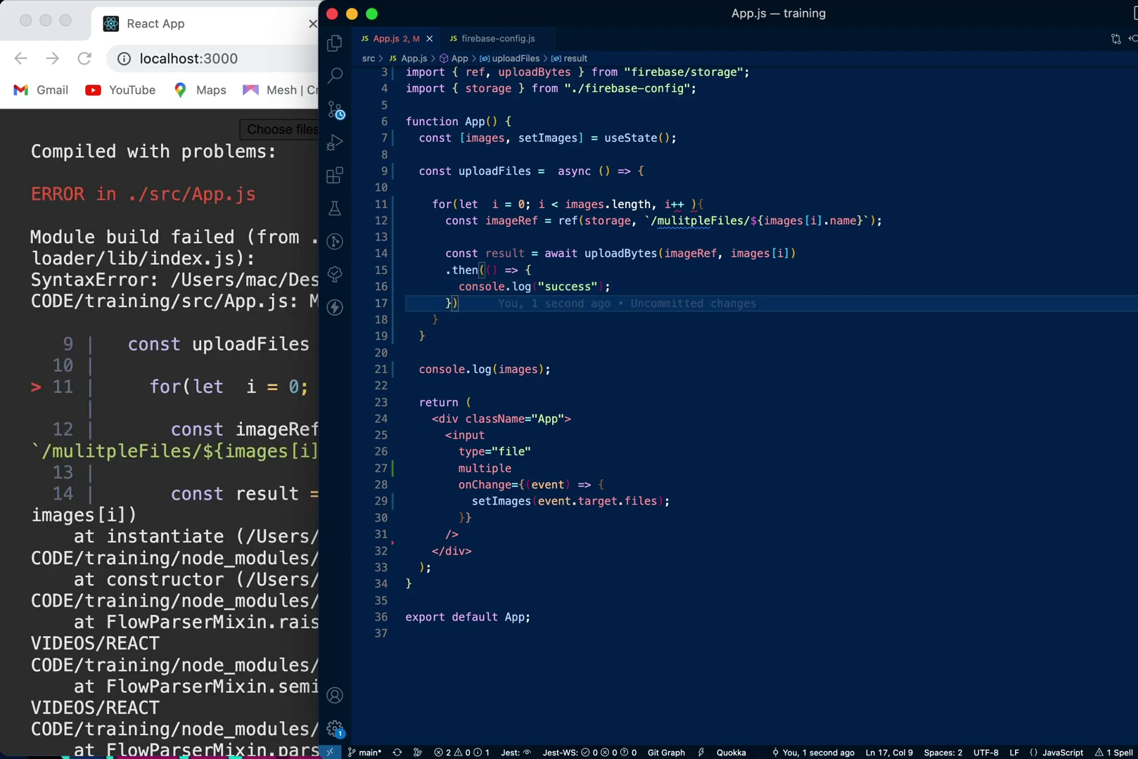
{"action": "key", "text": "Return"}
{"action": "type", "text": ".cat"}
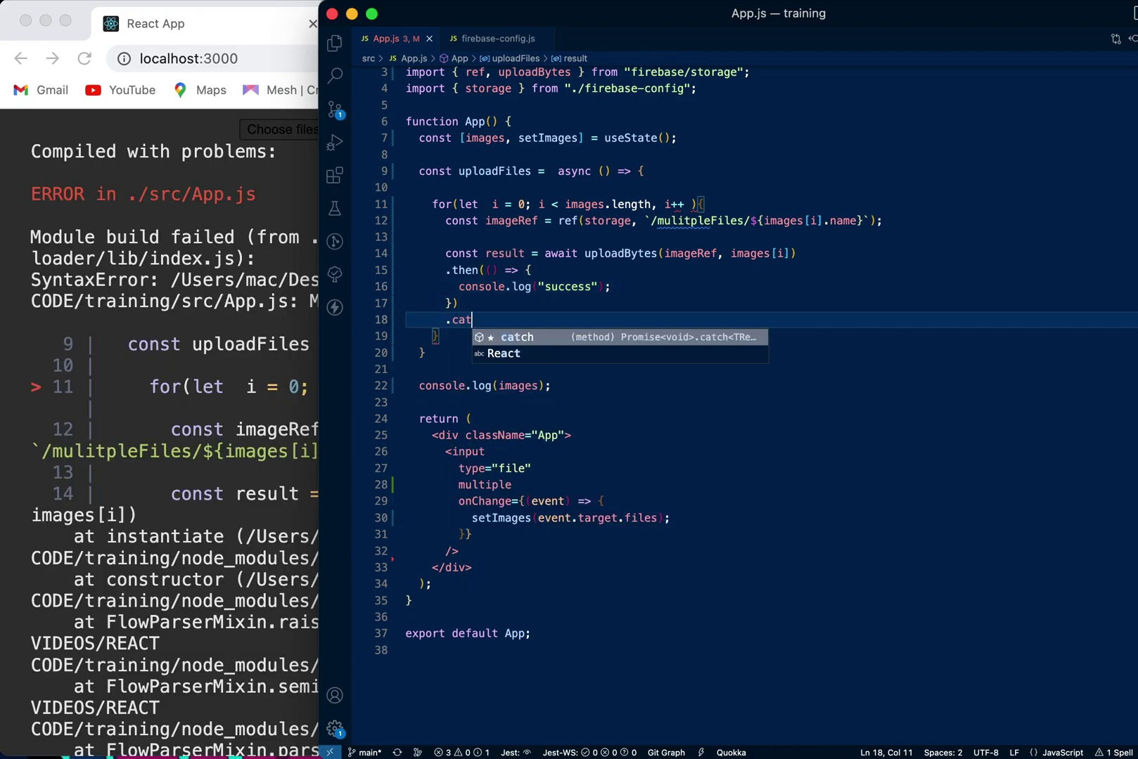
{"action": "type", "text": "ch(("}
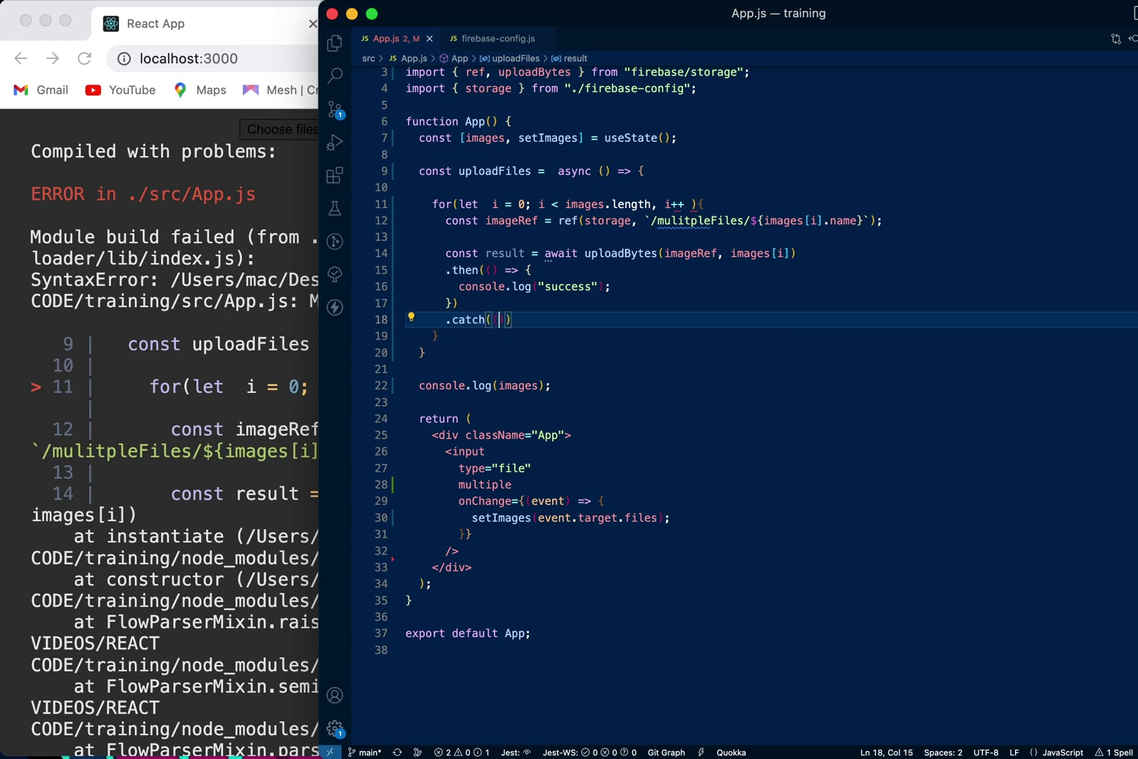
{"action": "type", "text": " err"}
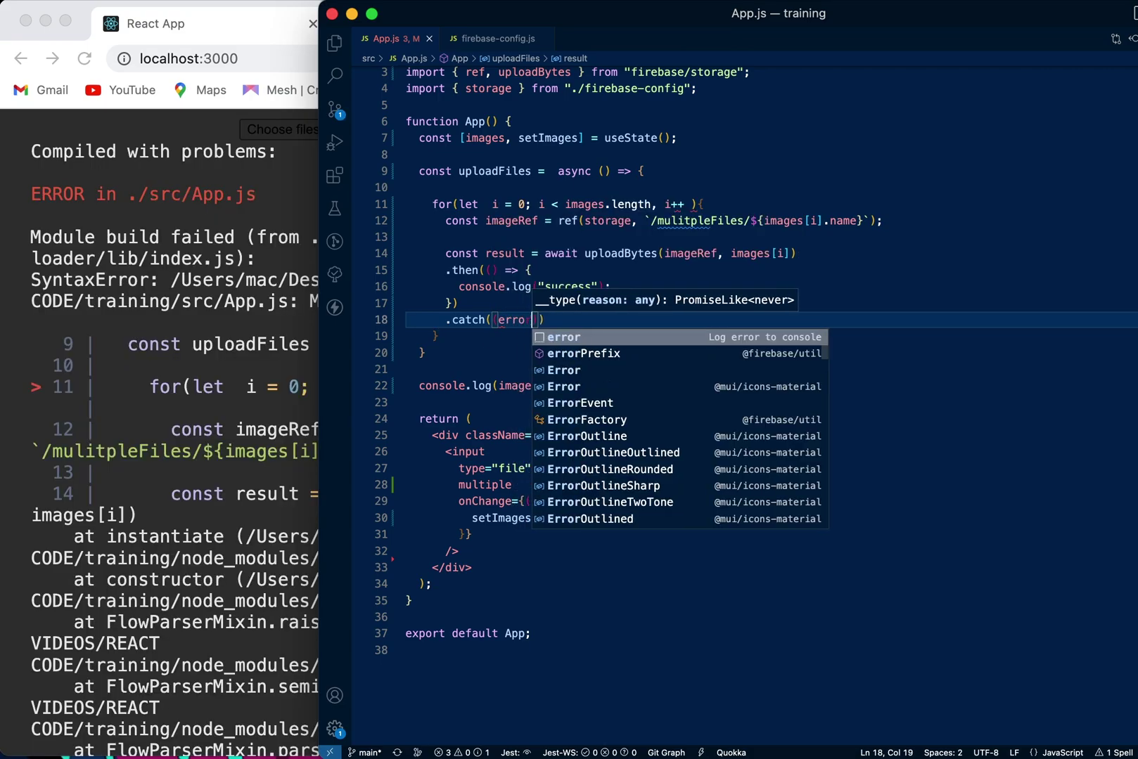
{"action": "type", "text": "or "}
{"action": "type", "text": "=>"}
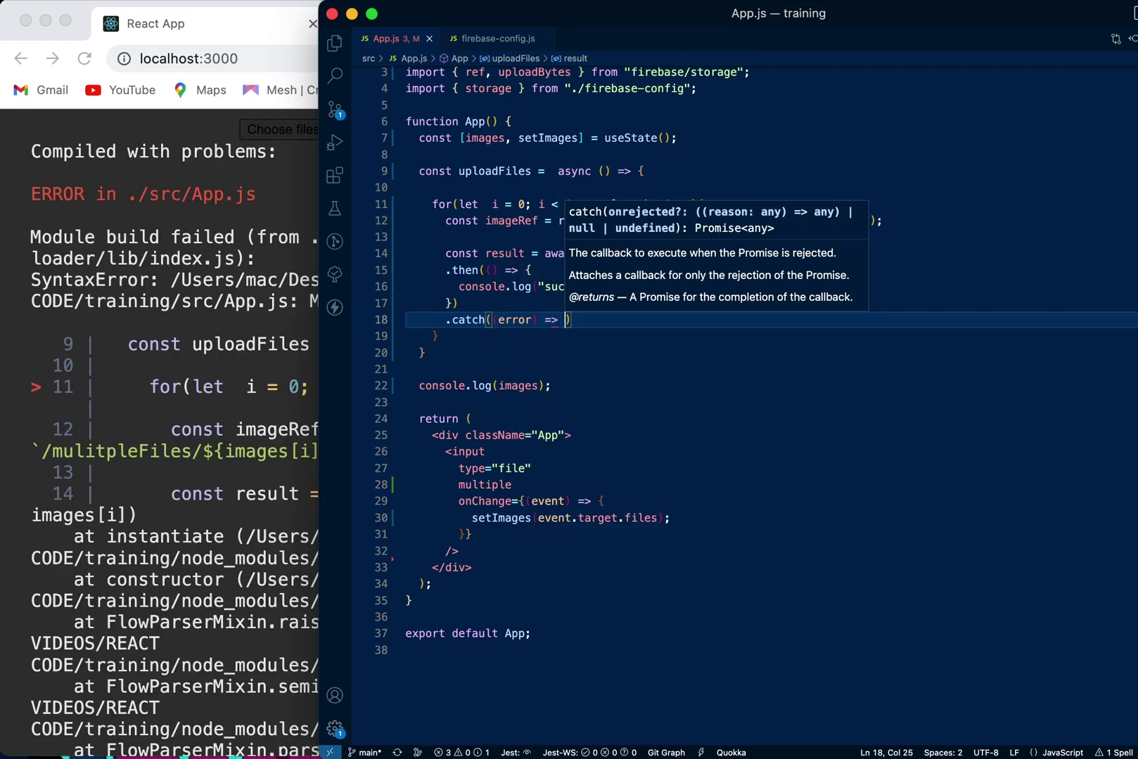
{"action": "type", "text": " {"}
- Chain .catch((error) => { console.log("error") }) and read the browser's compile error
{"action": "key", "text": "Return"}
{"action": "type", "text": "consol"}
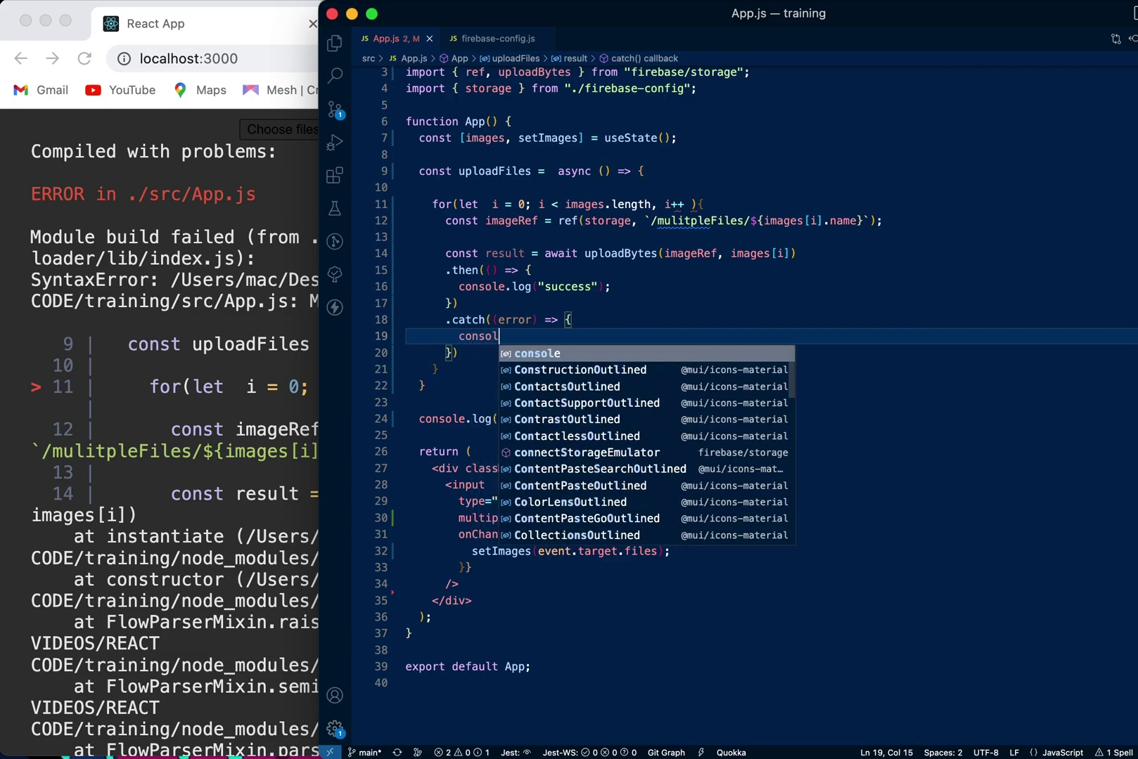
{"action": "type", "text": "e.log \""}
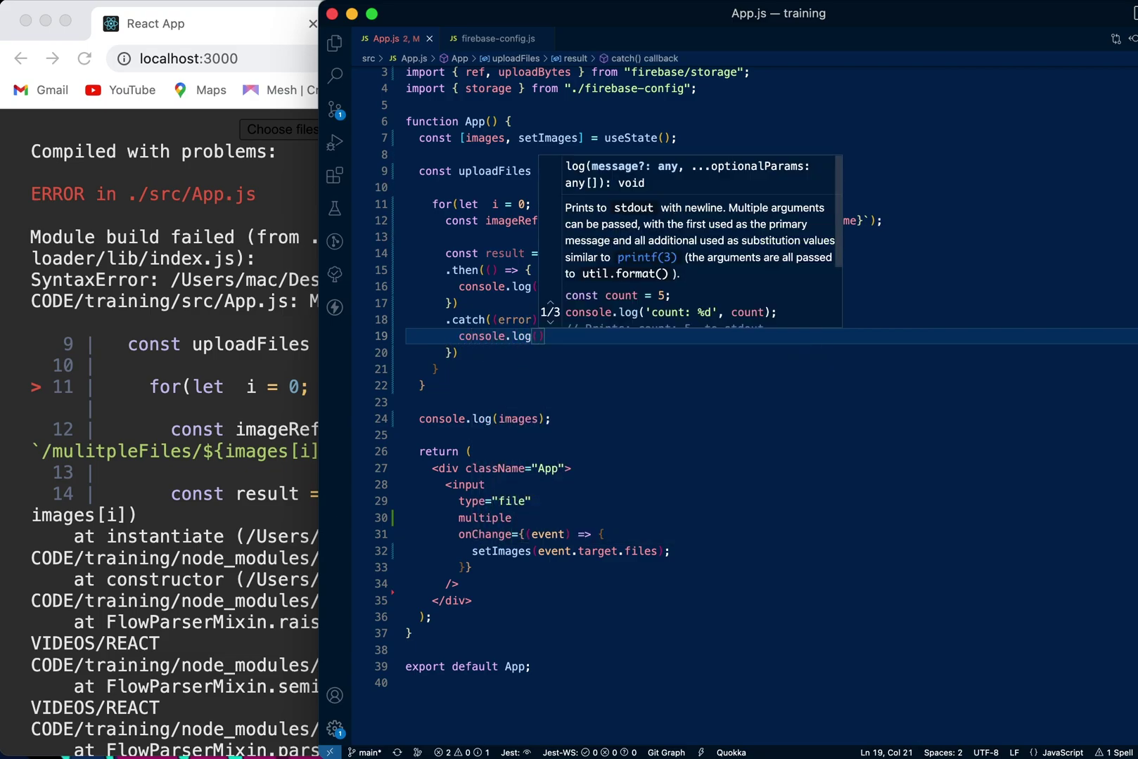
{"action": "type", "text": "error\""}
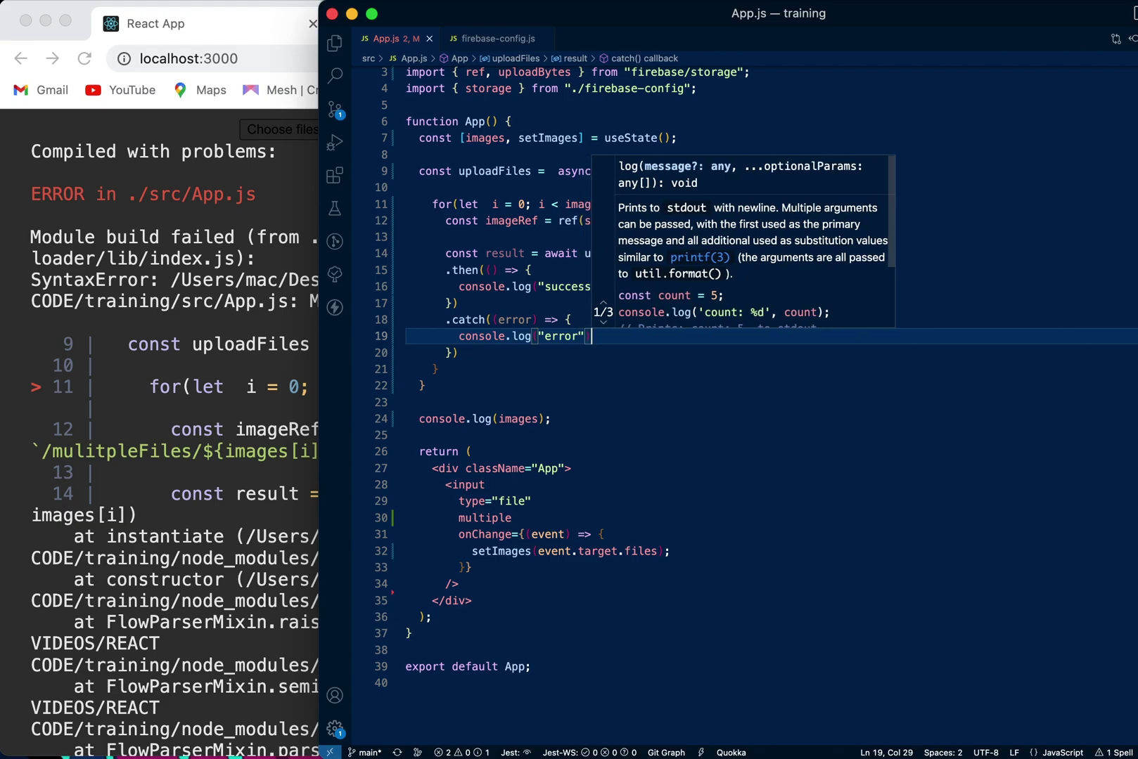
{"action": "left_click", "coordinate": [407, 352]}
{"action": "left_click", "coordinate": [839, 207]}
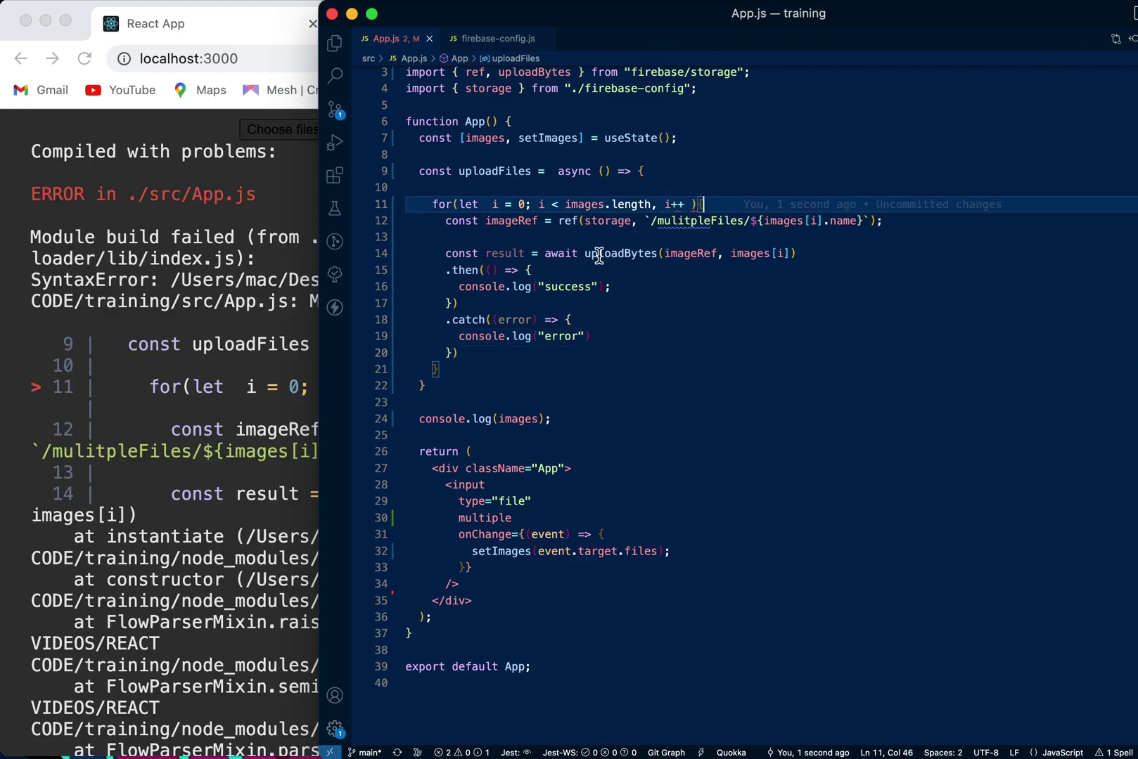
{"action": "scroll", "coordinate": [717, 221], "scroll_direction": "down", "scroll_amount": 2}
{"action": "scroll", "coordinate": [717, 221], "scroll_direction": "up", "scroll_amount": 1}
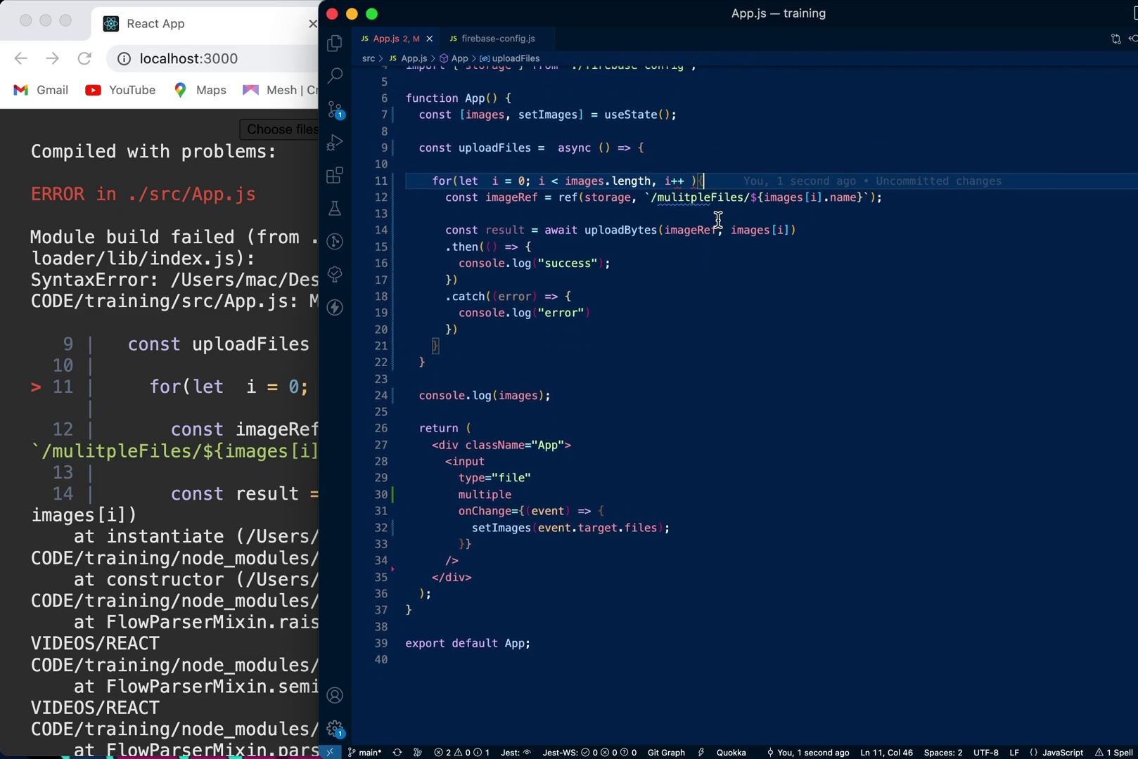
{"action": "scroll", "coordinate": [718, 221], "scroll_direction": "up", "scroll_amount": 2}
{"action": "left_click", "coordinate": [269, 299]}
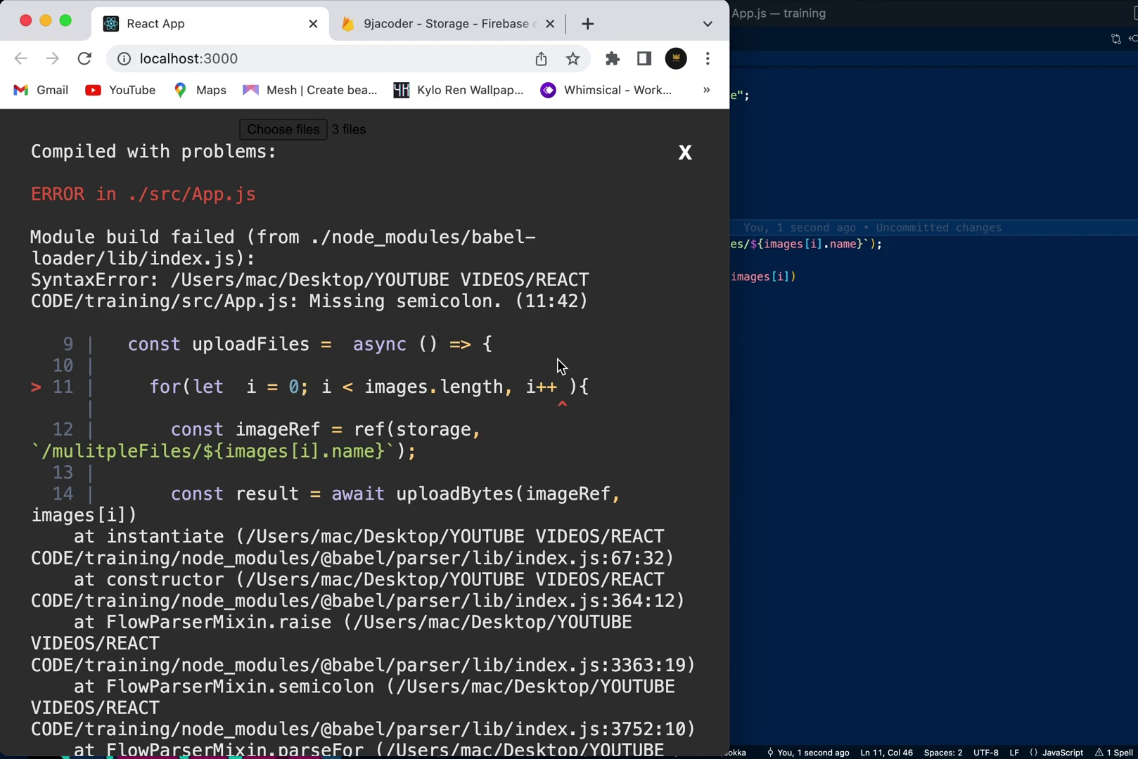
- Replace the comma after images.length with a semicolon and save App.js
{"action": "left_click", "coordinate": [884, 327]}
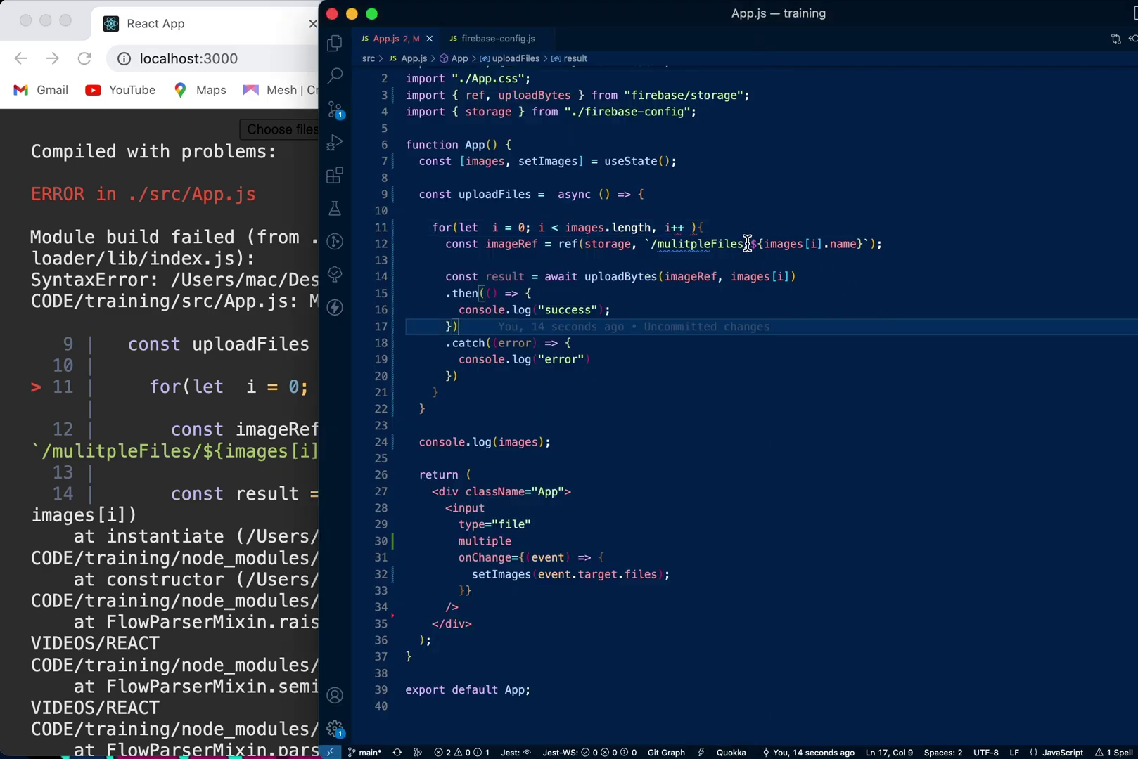
{"action": "scroll", "coordinate": [730, 240], "scroll_direction": "down", "scroll_amount": 1}
{"action": "left_click", "coordinate": [661, 204]}
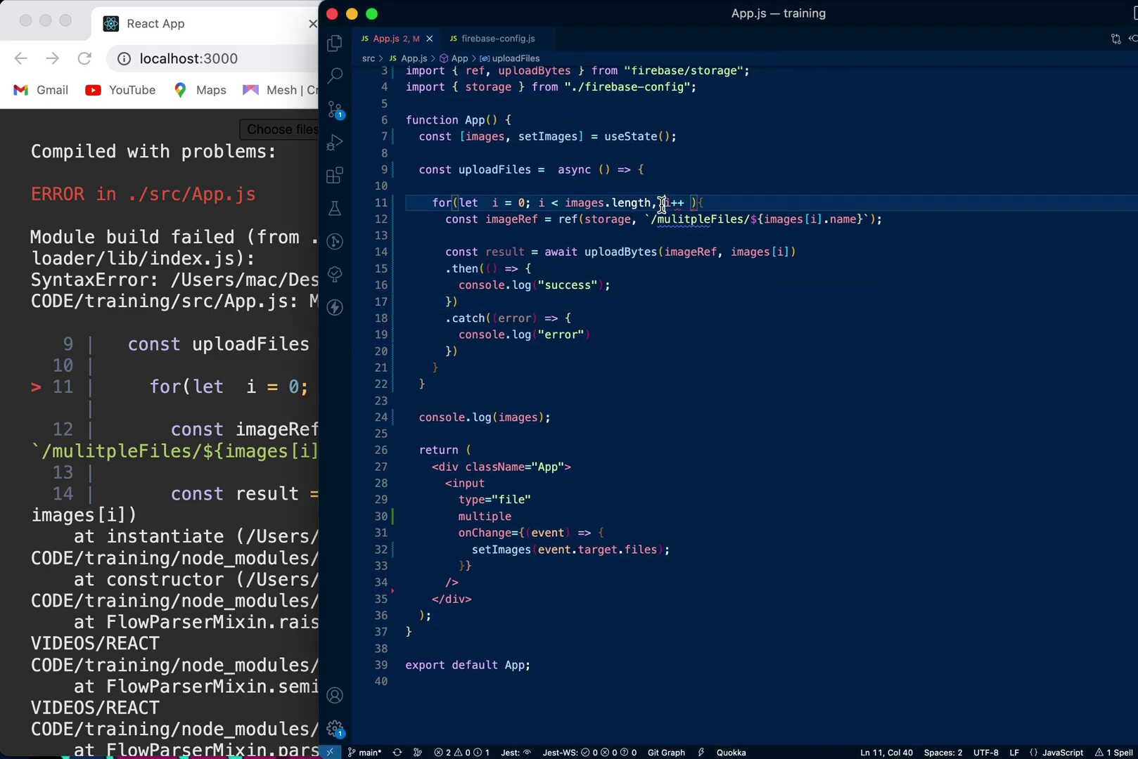
{"action": "key", "text": "BackSpace"}
{"action": "type", "text": ";"}
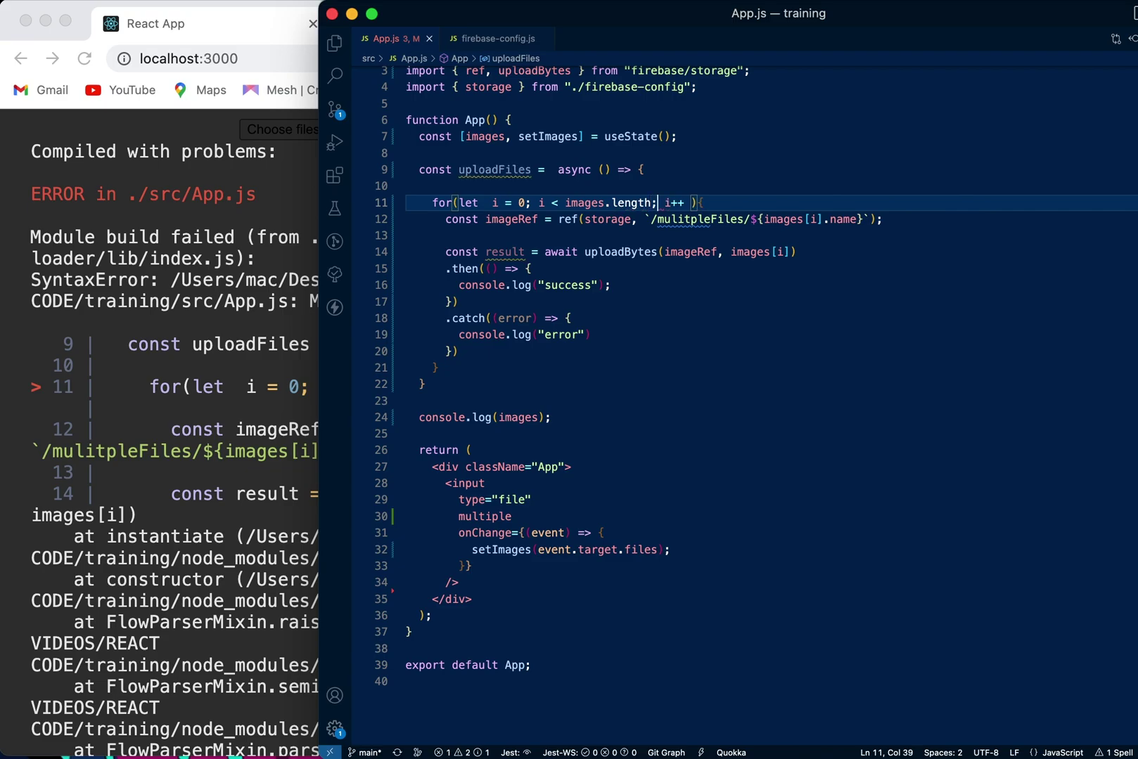
{"action": "key", "text": "ctrl+s"}
{"action": "left_click", "coordinate": [808, 169]}
- Reload the app and open DevTools docked at the bottom on the Console panel
{"action": "left_click", "coordinate": [213, 240]}
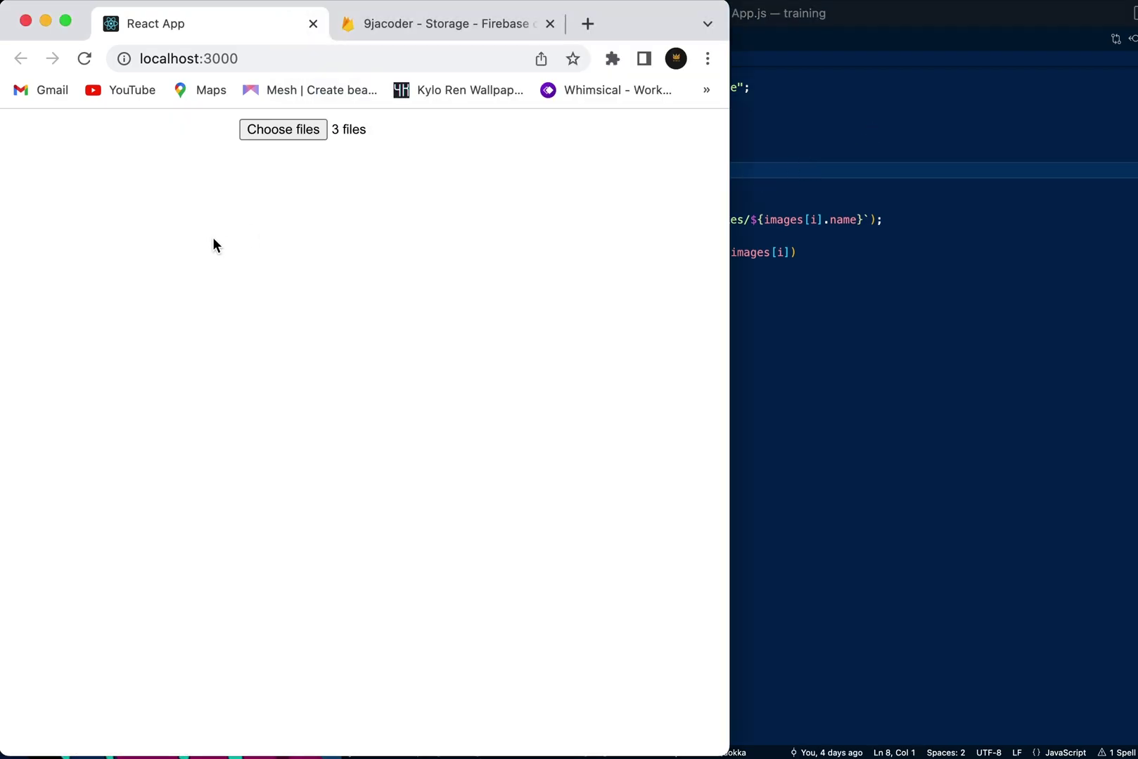
{"action": "left_click", "coordinate": [85, 65]}
{"action": "right_click", "coordinate": [152, 168]}
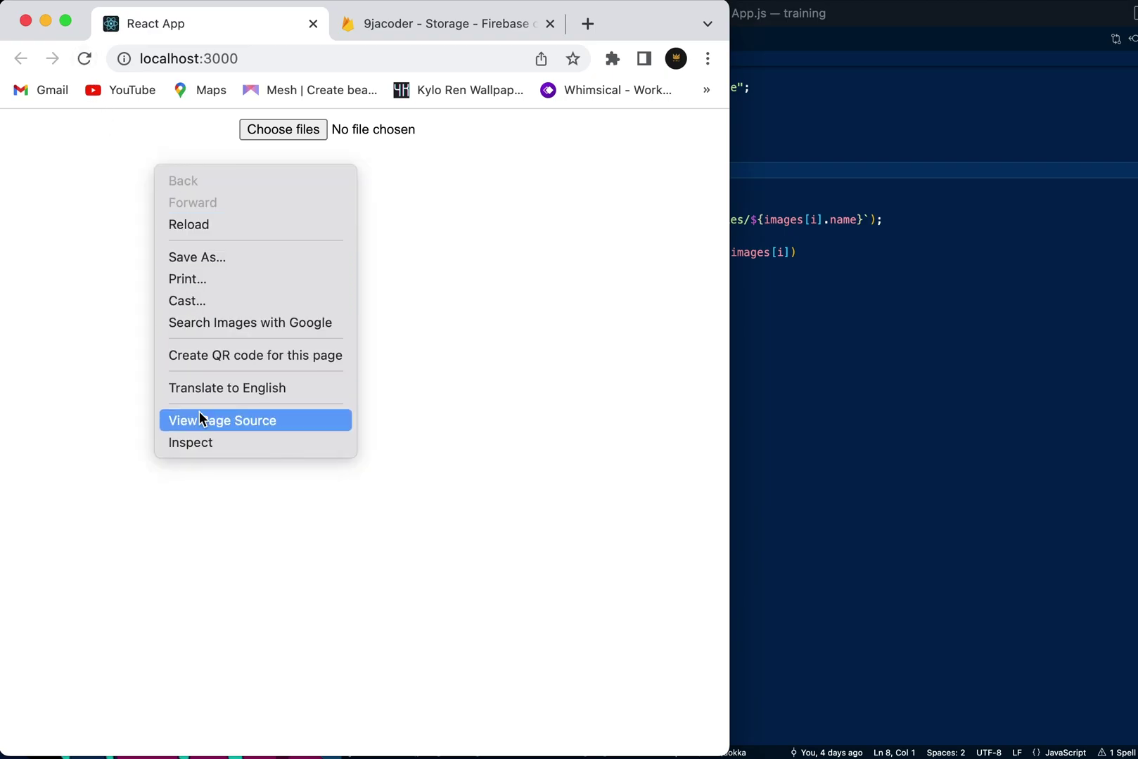
{"action": "left_click", "coordinate": [199, 445]}
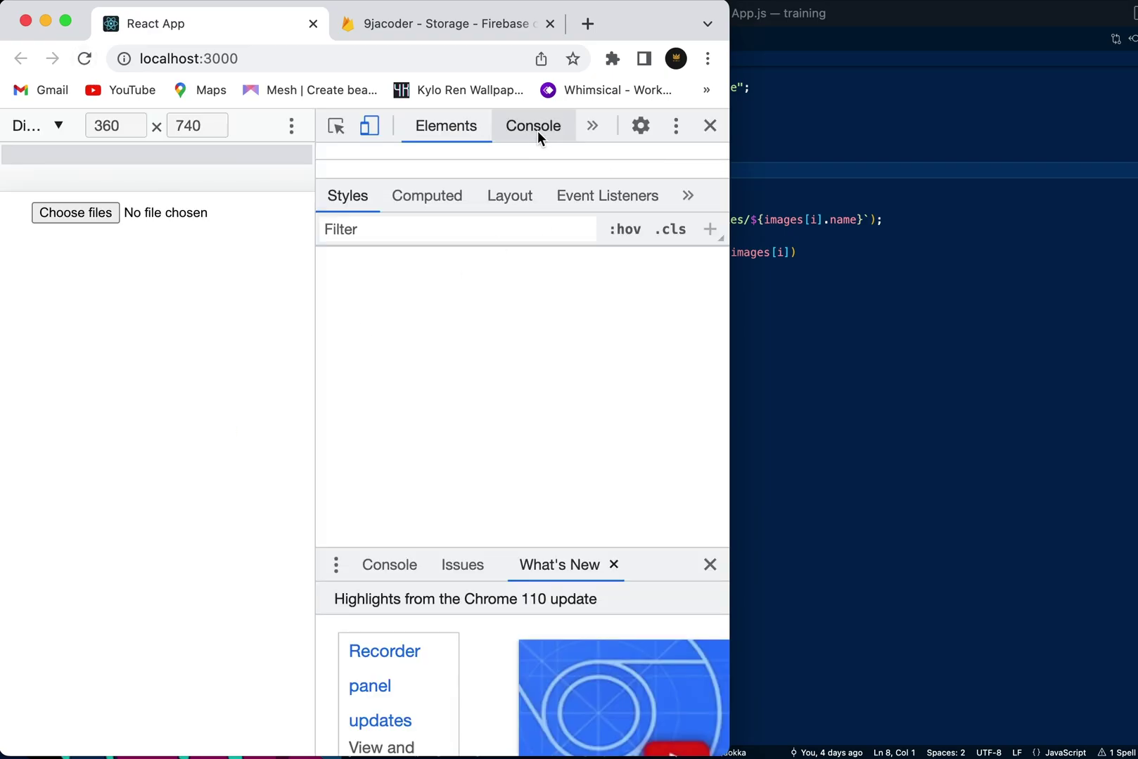
{"action": "left_click", "coordinate": [536, 133]}
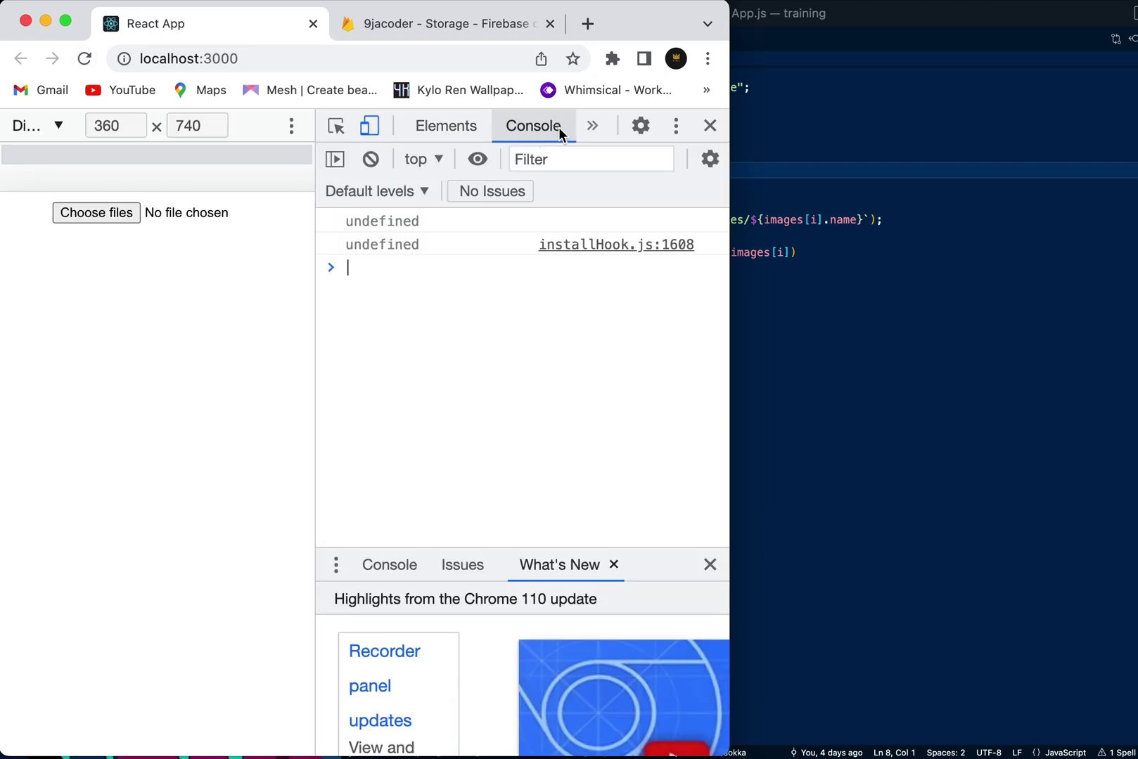
{"action": "left_click", "coordinate": [672, 124]}
{"action": "left_click", "coordinate": [666, 165]}
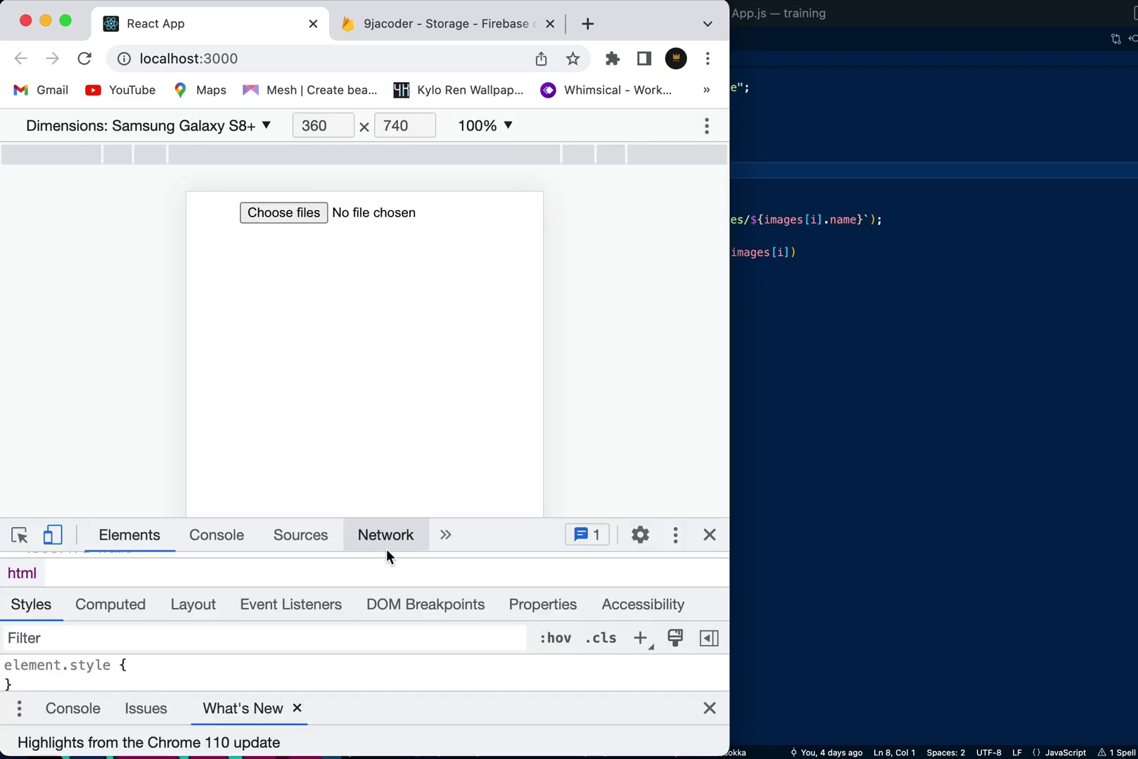
{"action": "left_click", "coordinate": [222, 538]}
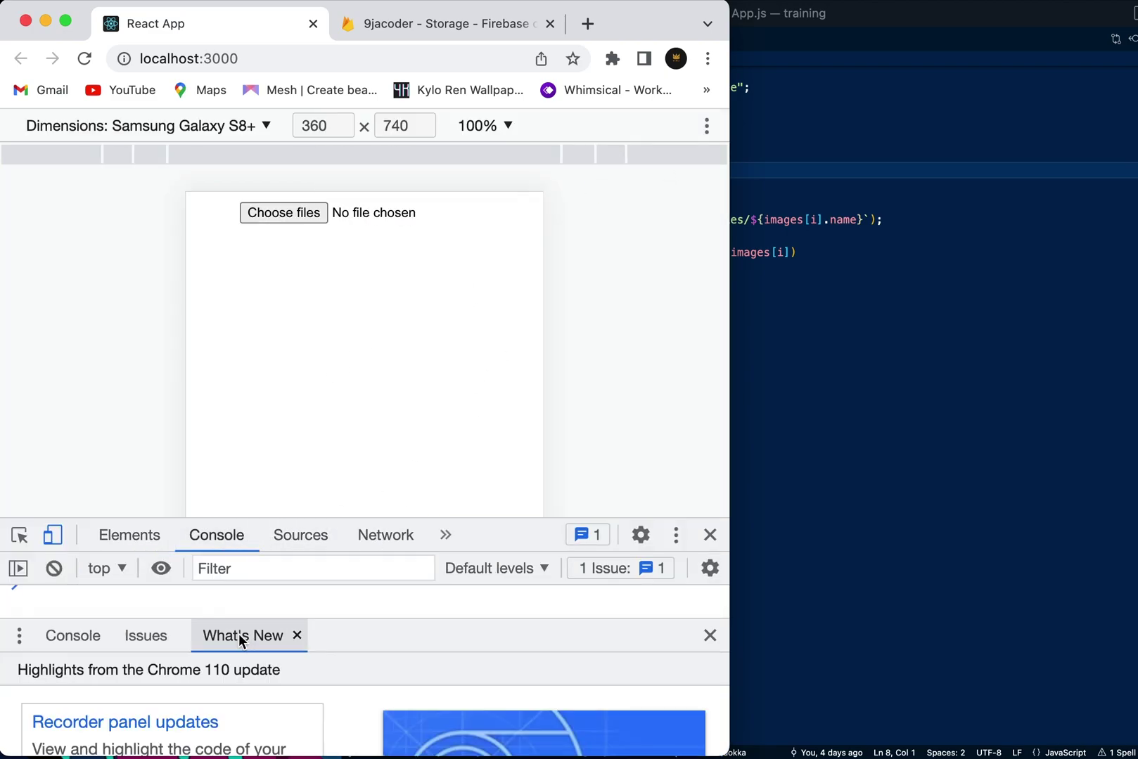
{"action": "left_click", "coordinate": [709, 636]}
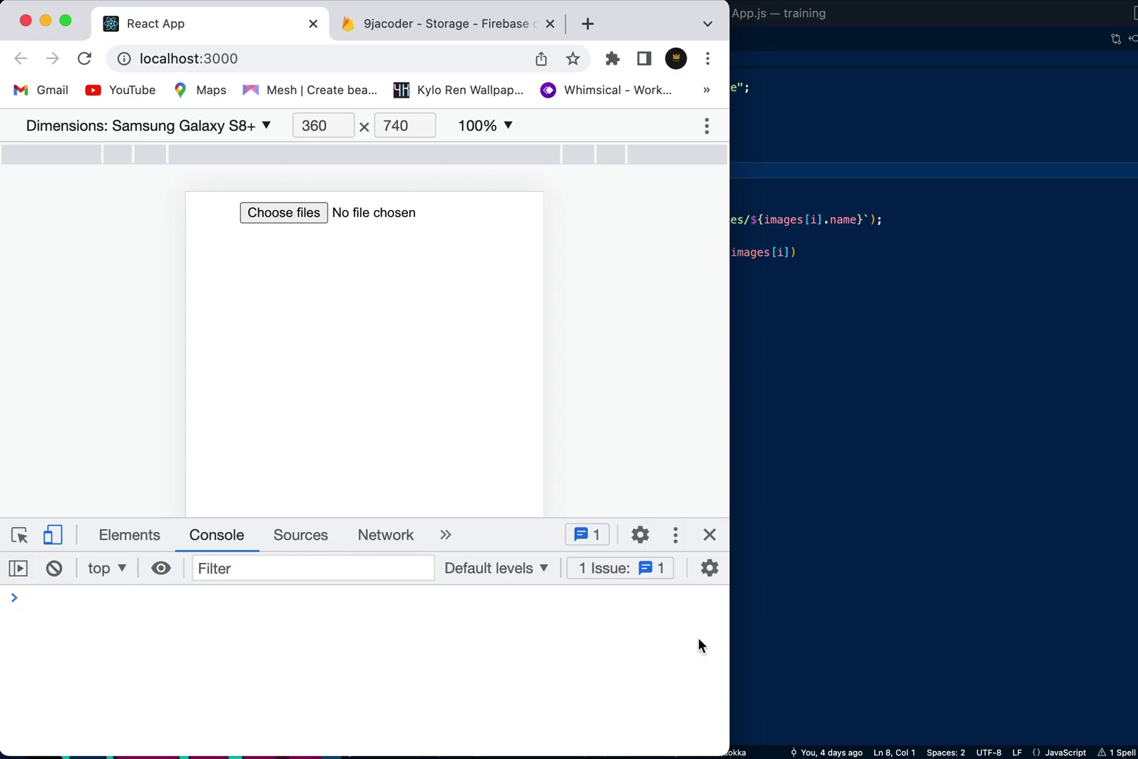
- Select all three jpg images in the file picker and open them
{"action": "left_click", "coordinate": [272, 219]}
{"action": "left_click", "coordinate": [212, 218]}
{"action": "key", "text": "super+a"}
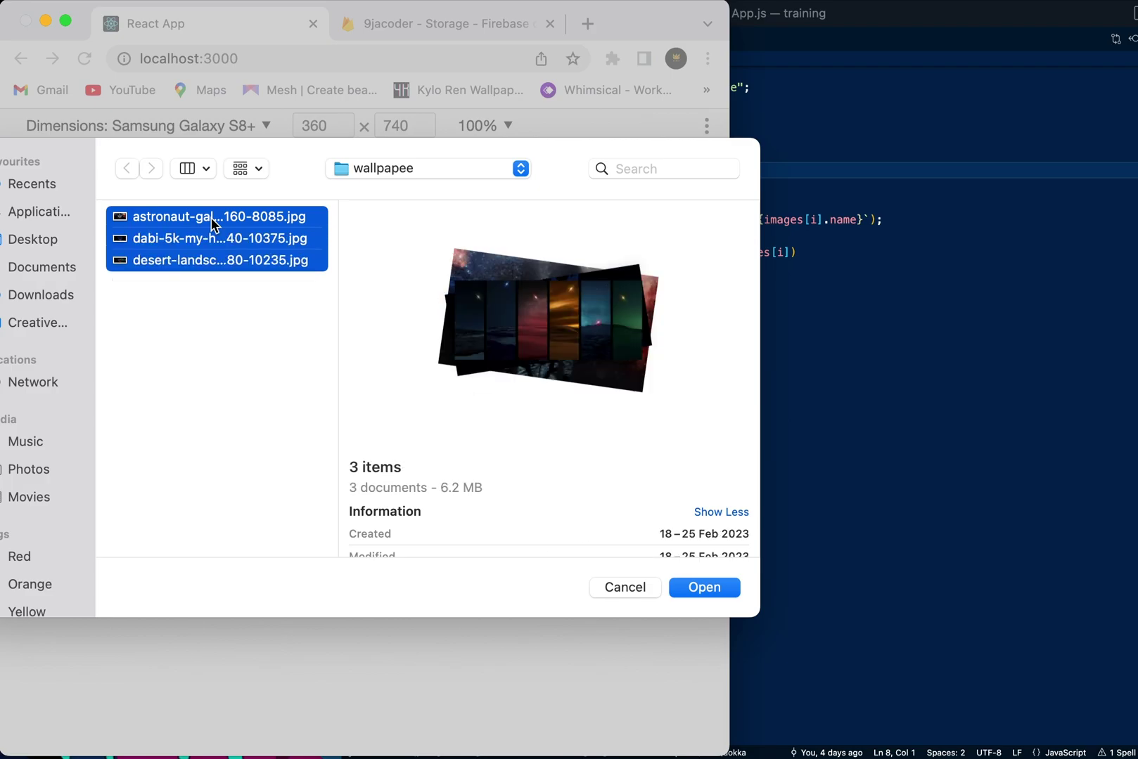
{"action": "key", "text": "Return"}
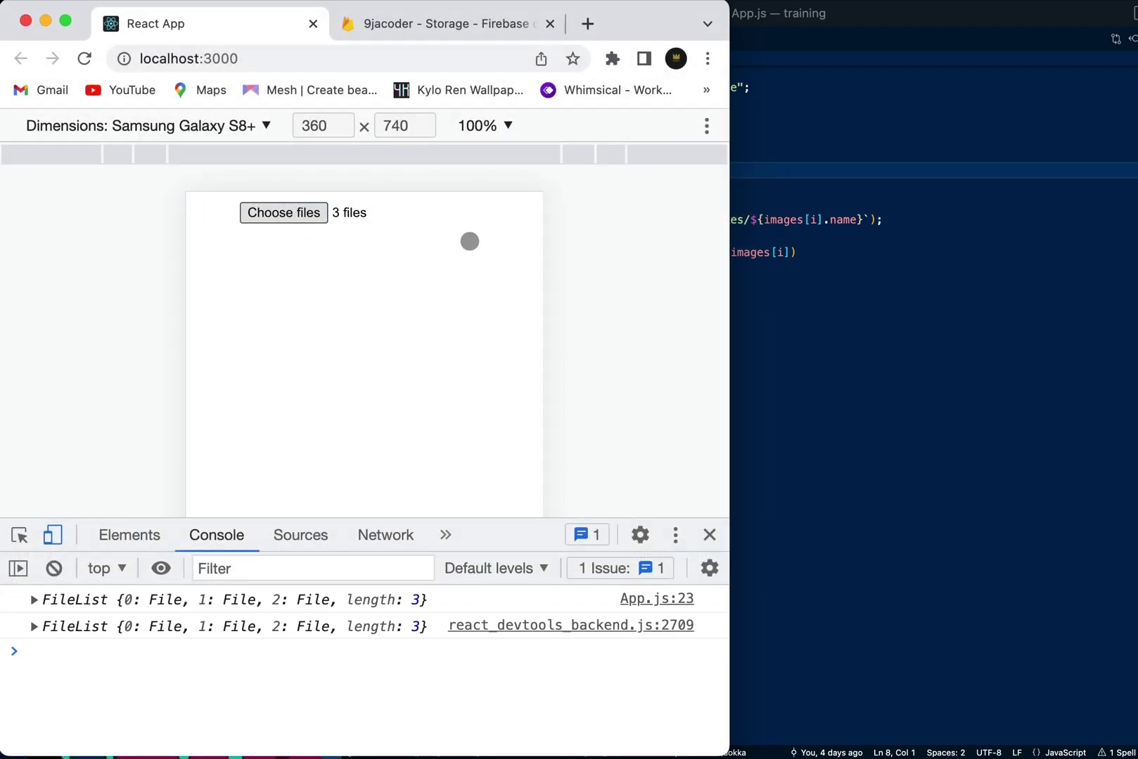
{"action": "left_click", "coordinate": [973, 272]}
{"action": "scroll", "coordinate": [604, 451], "scroll_direction": "down", "scroll_amount": 3}
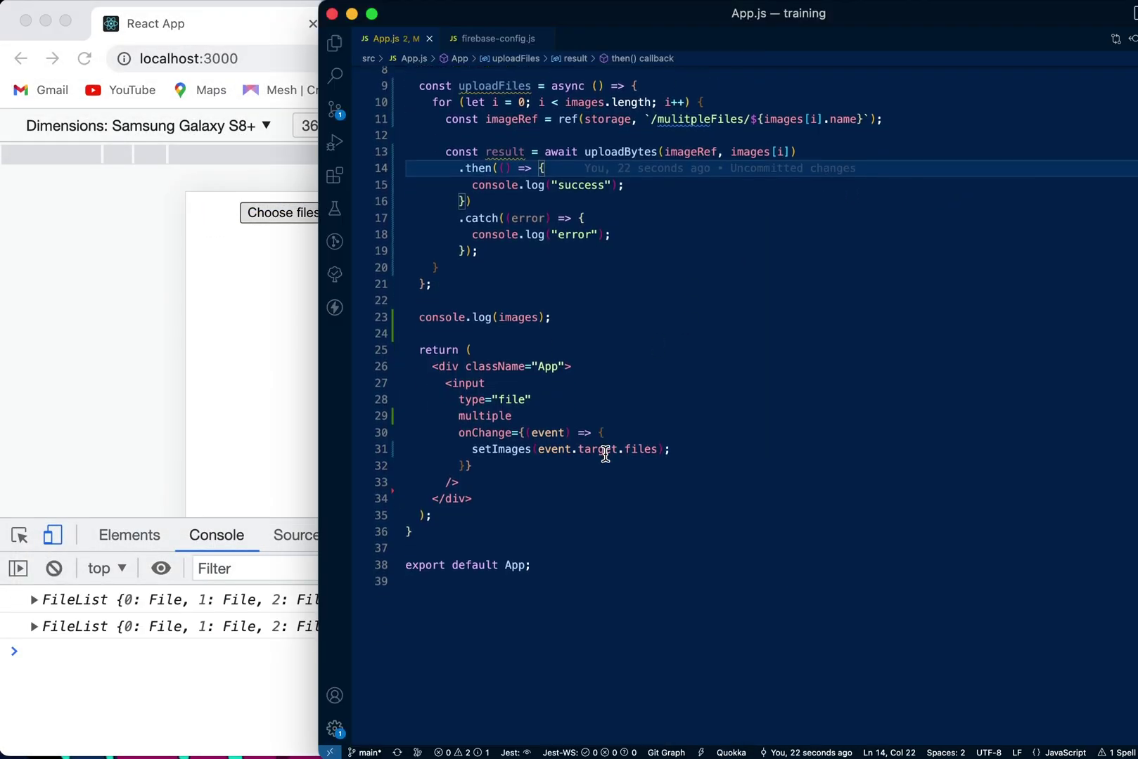
- Add <button onClick={uploadFiles}>Submit</button> on a new line below the file input
{"action": "left_click", "coordinate": [504, 487]}
{"action": "key", "text": "Return"}
{"action": "key", "text": "Return"}
{"action": "type", "text": "<"}
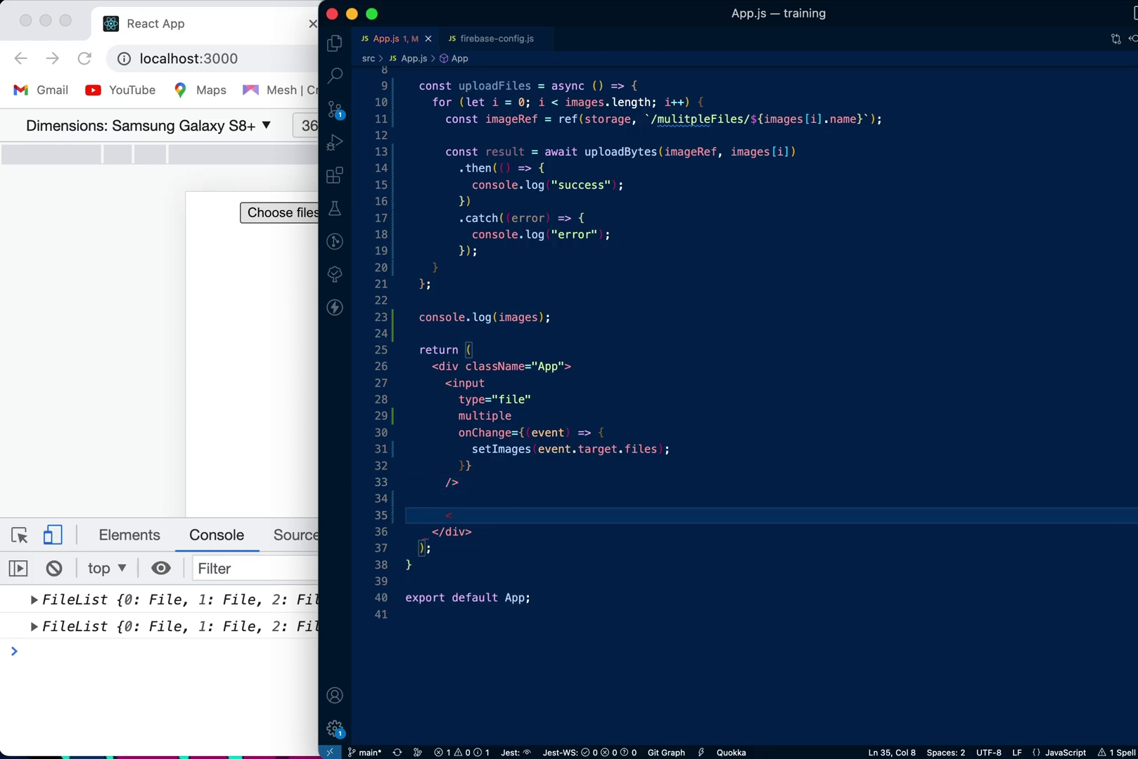
{"action": "type", "text": "button"}
{"action": "key", "text": "Escape"}
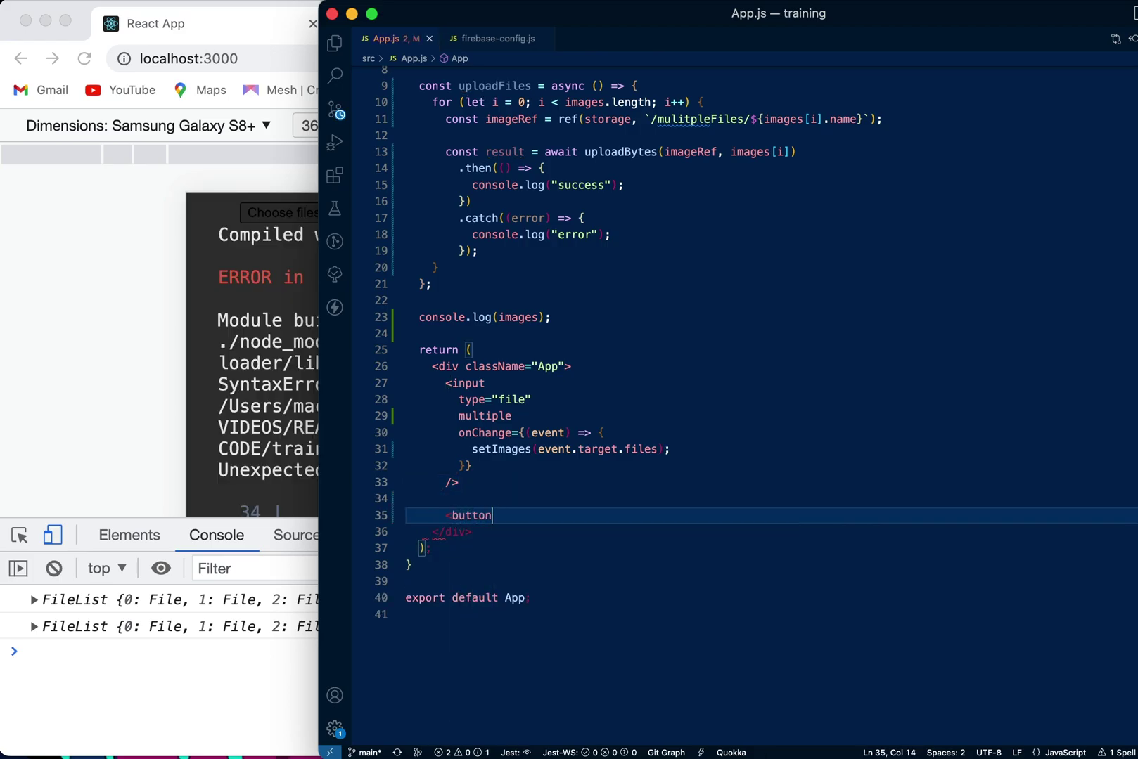
{"action": "type", "text": ">Submi</button>"}
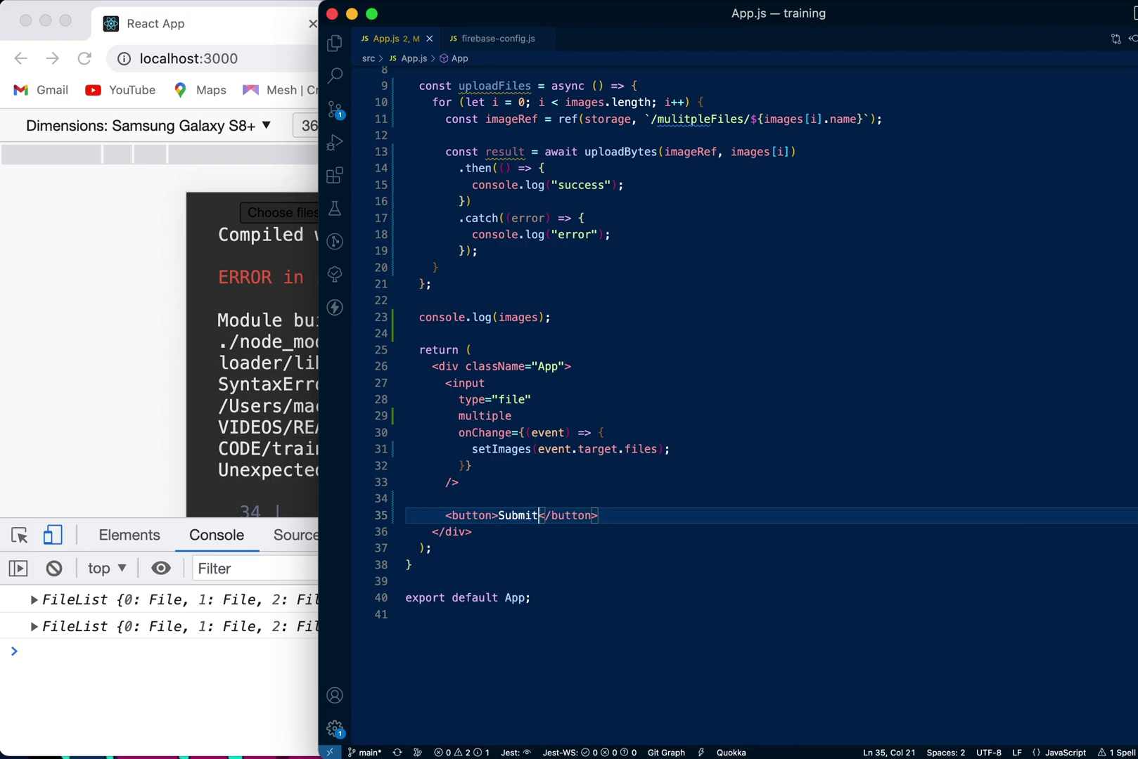
{"action": "left_click", "coordinate": [494, 515]}
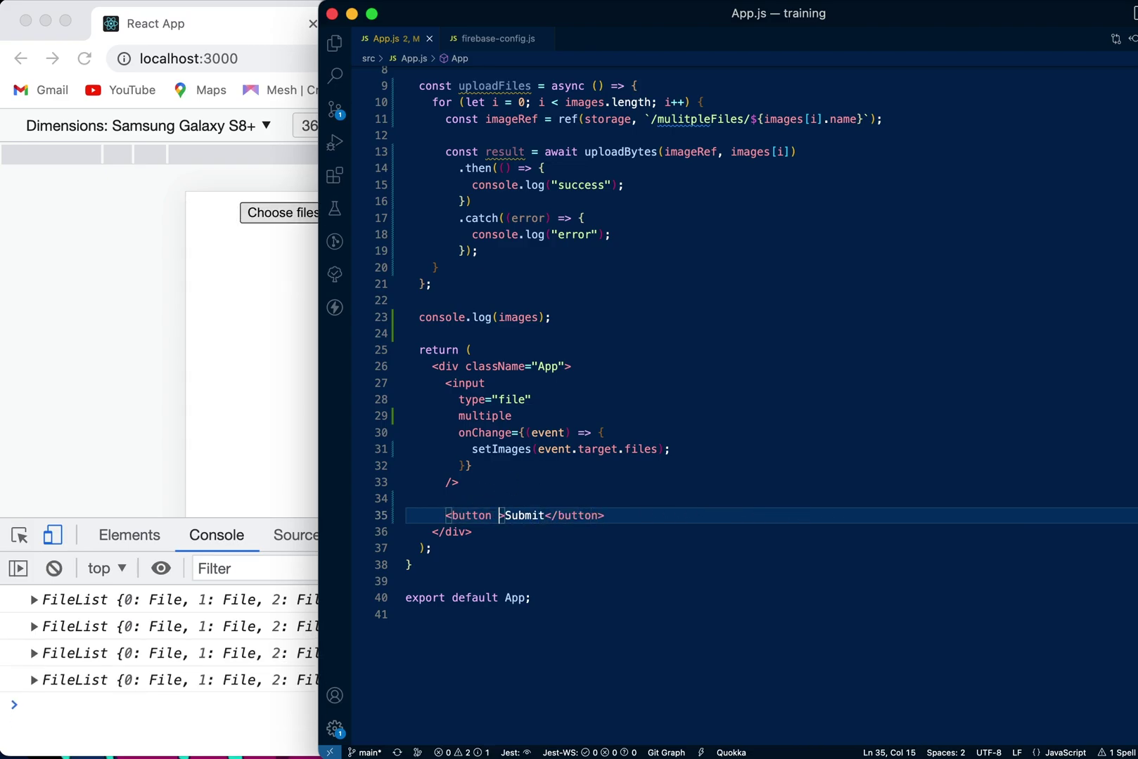
{"action": "type", "text": "onCli"}
{"action": "key", "text": "Return"}
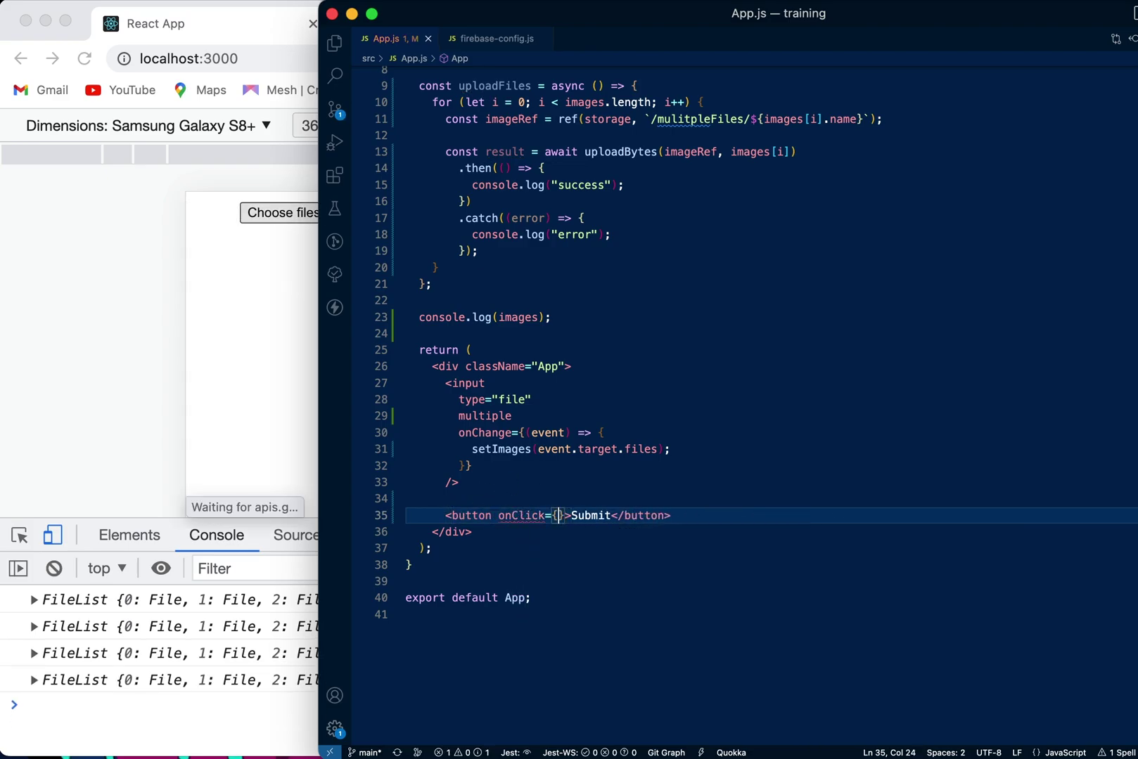
{"action": "type", "text": "up"}
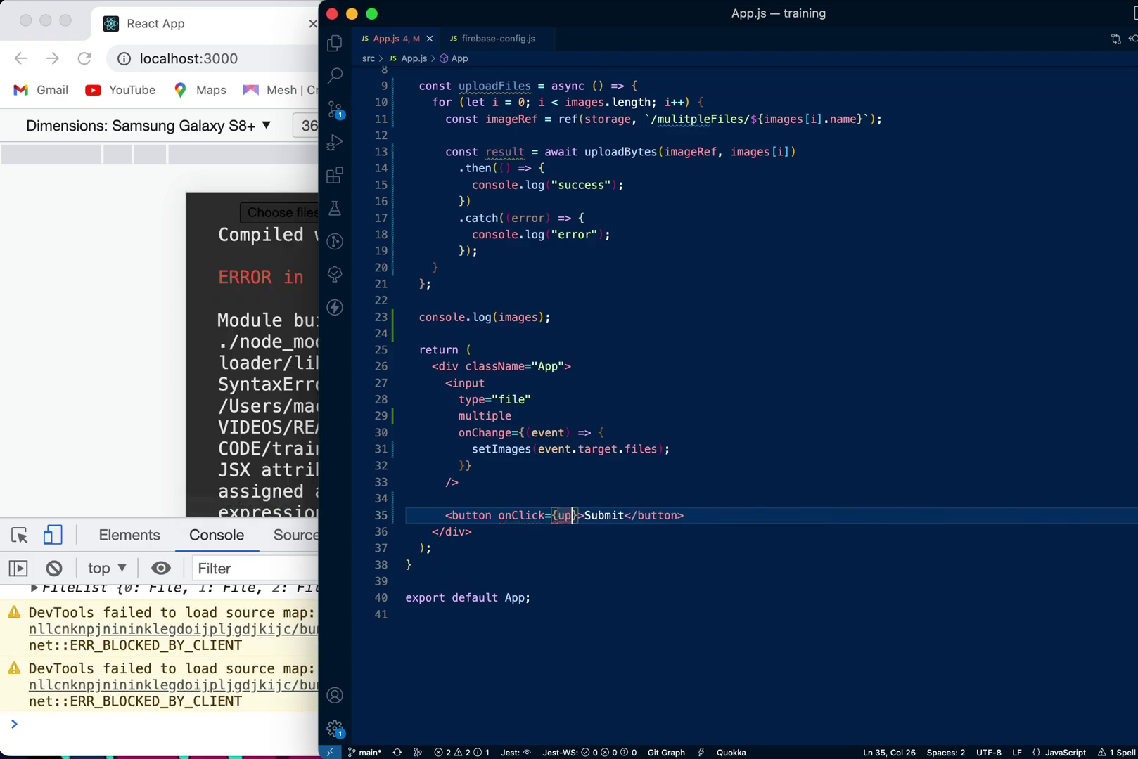
{"action": "type", "text": "load"}
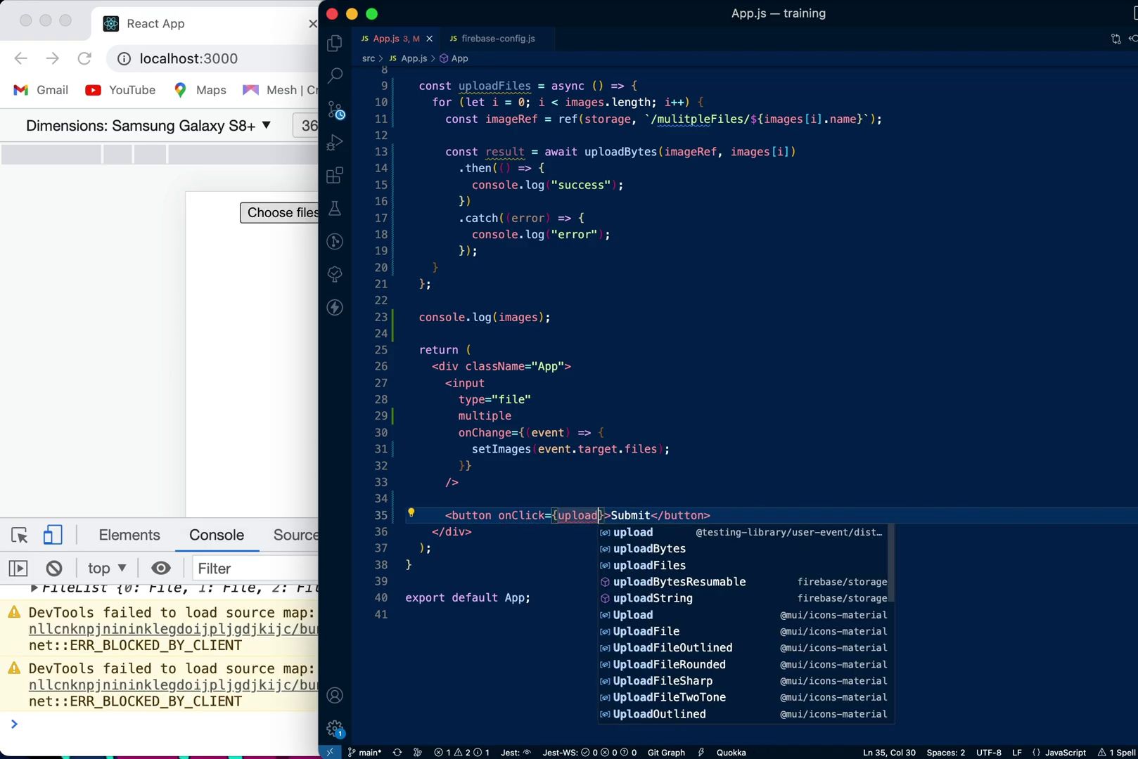
{"action": "key", "text": "Down"}
{"action": "key", "text": "Down"}
{"action": "key", "text": "Return"}
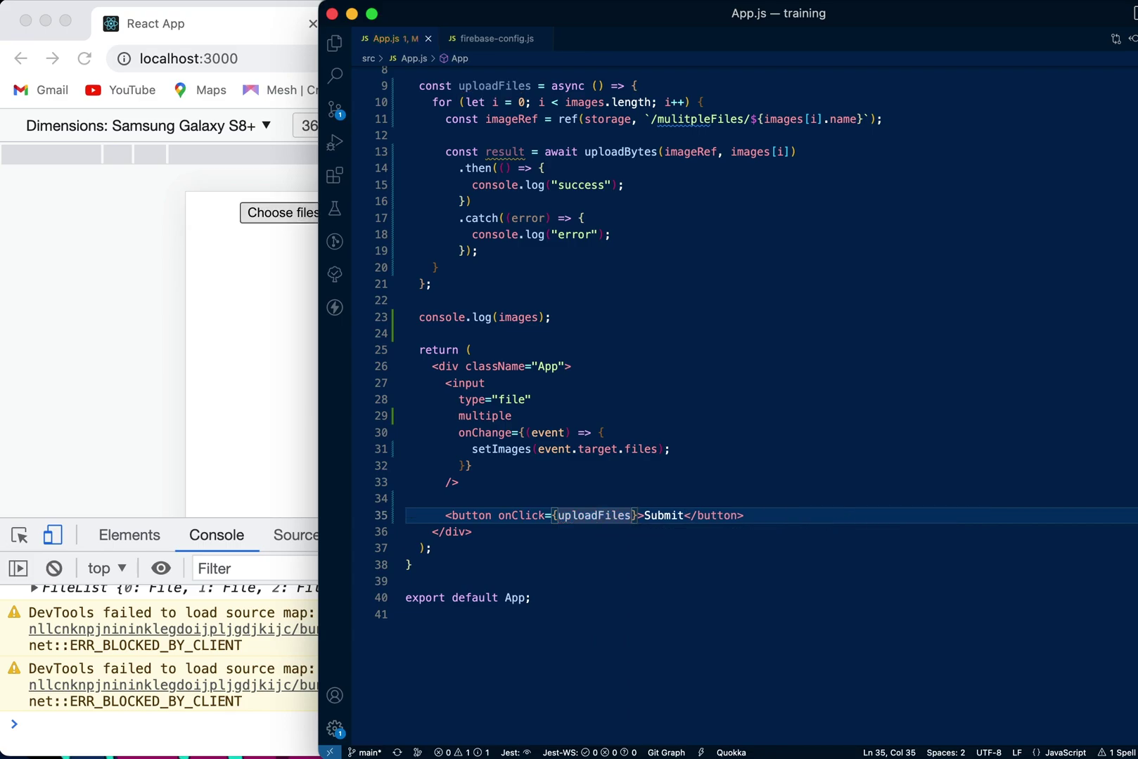
- In Chrome, clear the console, choose all three jpg images, and submit them for upload
{"action": "left_click", "coordinate": [220, 360]}
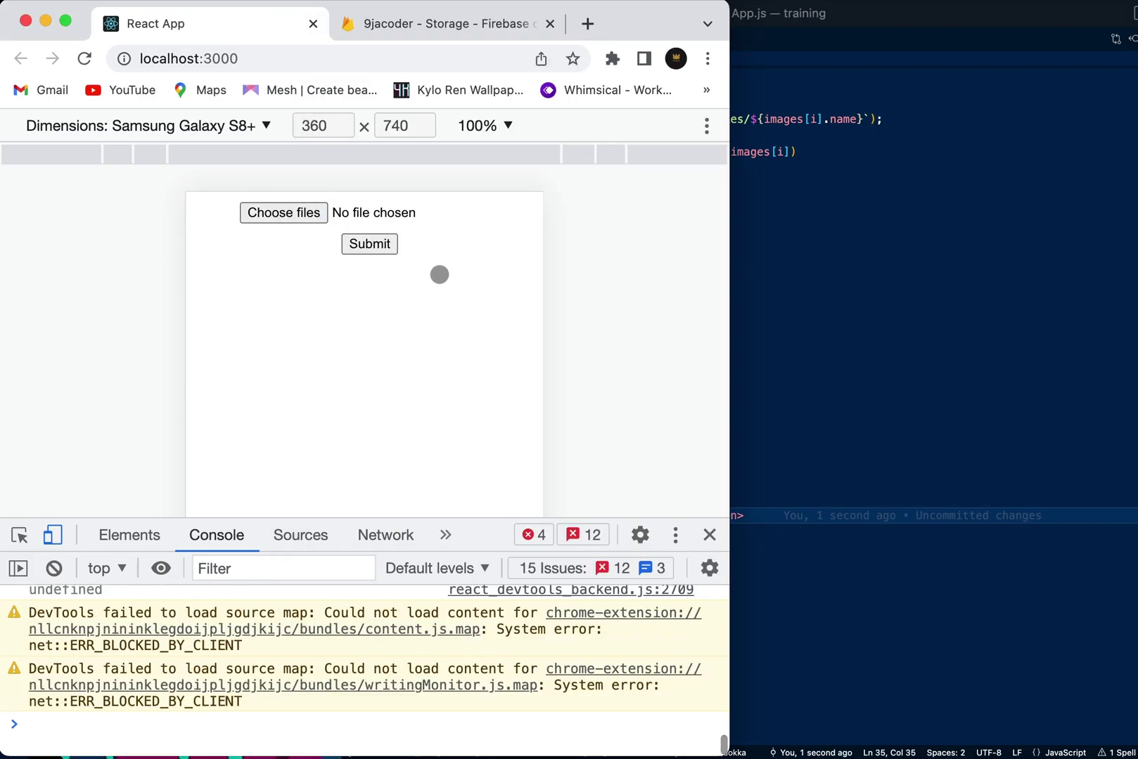
{"action": "left_click", "coordinate": [53, 568]}
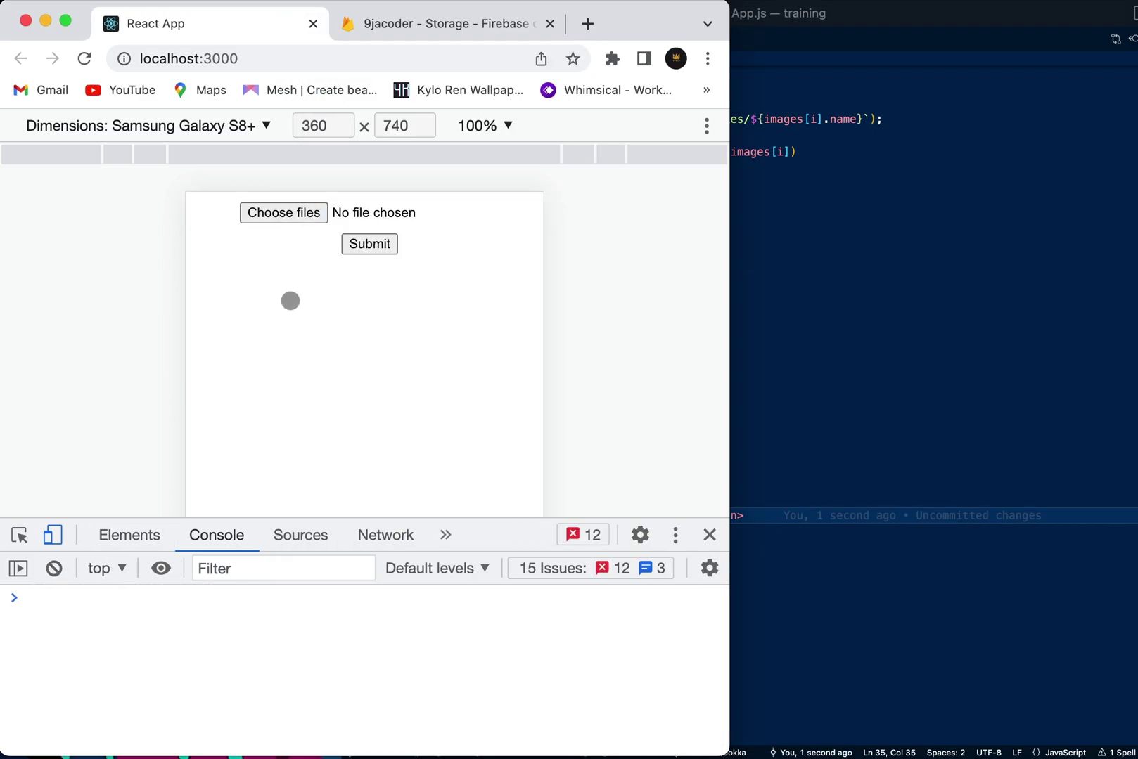
{"action": "left_click", "coordinate": [293, 214]}
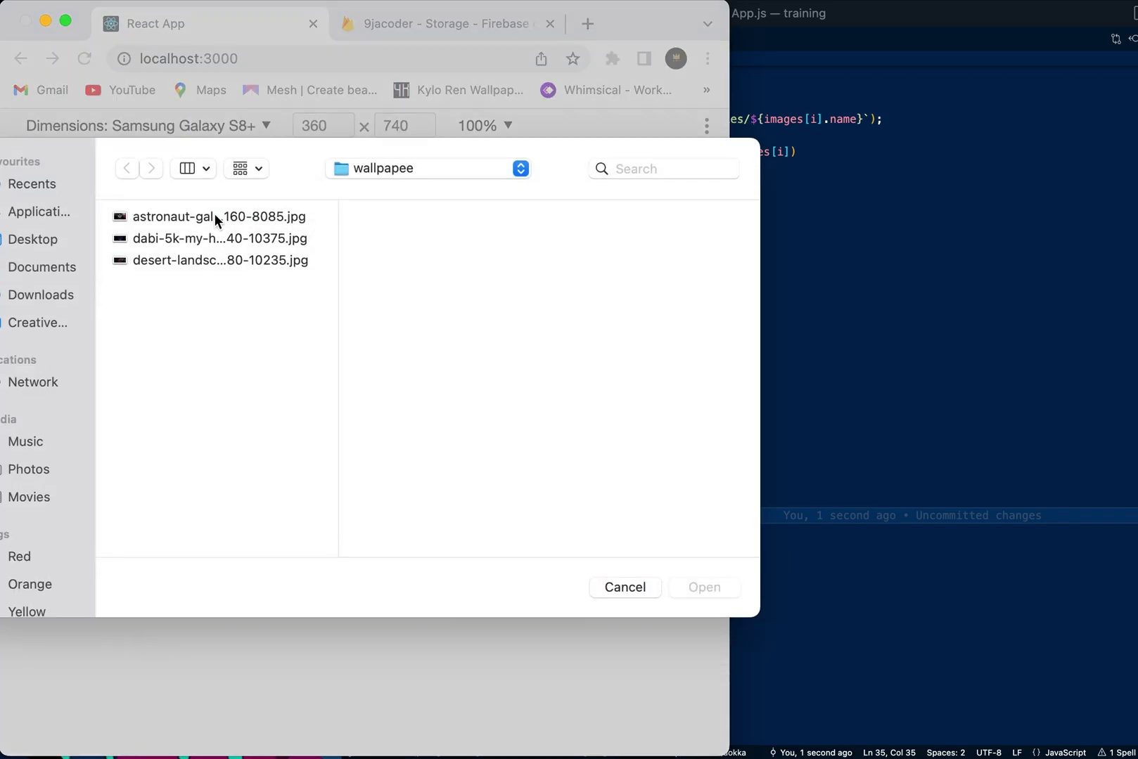
{"action": "left_click", "coordinate": [213, 216]}
{"action": "key", "text": "shift+Down"}
{"action": "key", "text": "shift+Down"}
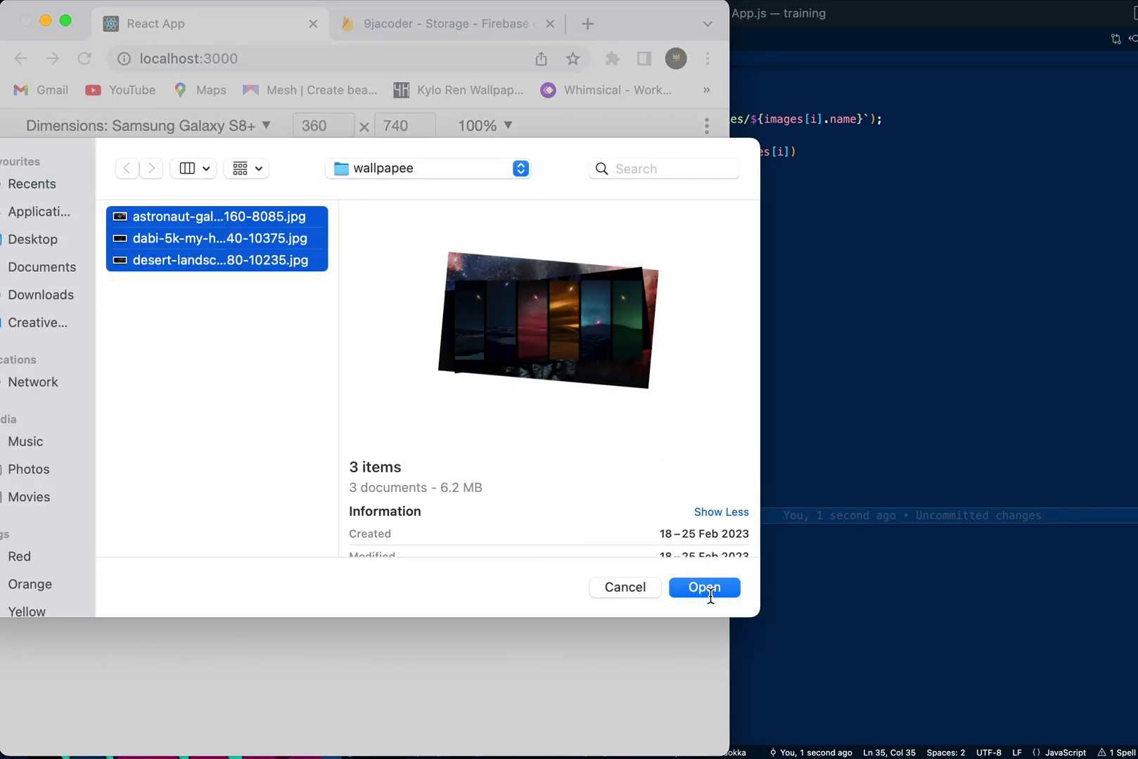
{"action": "left_click", "coordinate": [710, 589]}
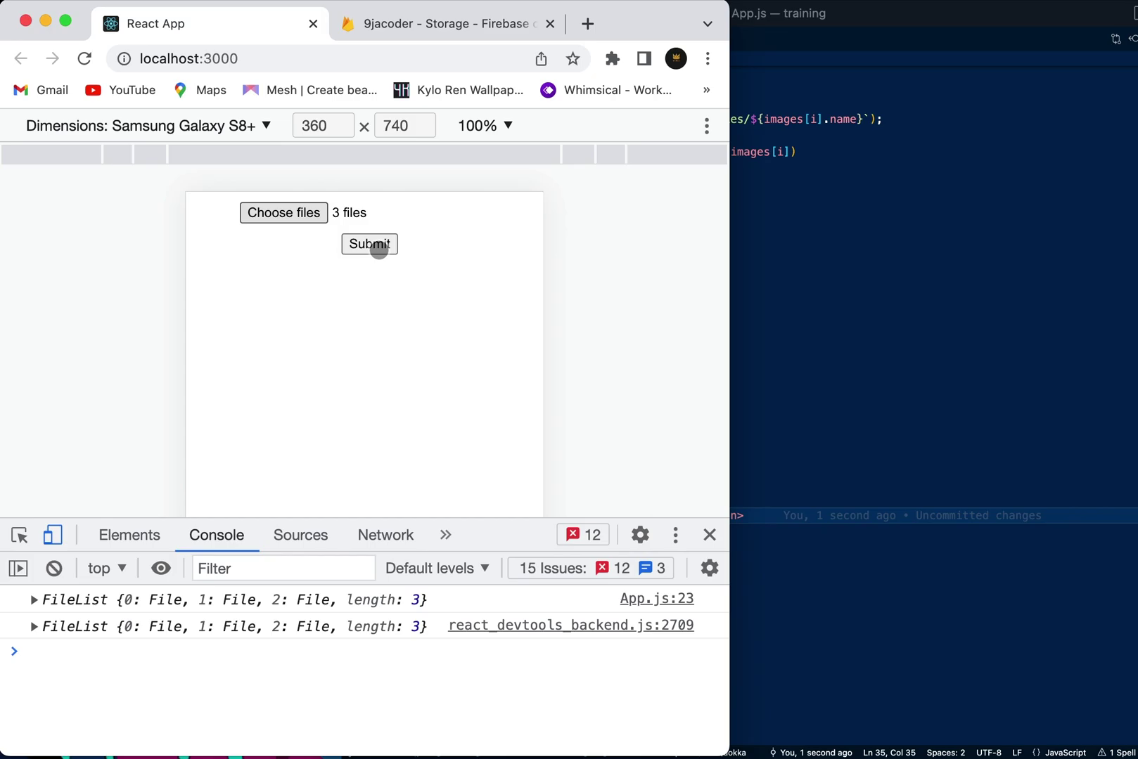
{"action": "left_click", "coordinate": [378, 249]}
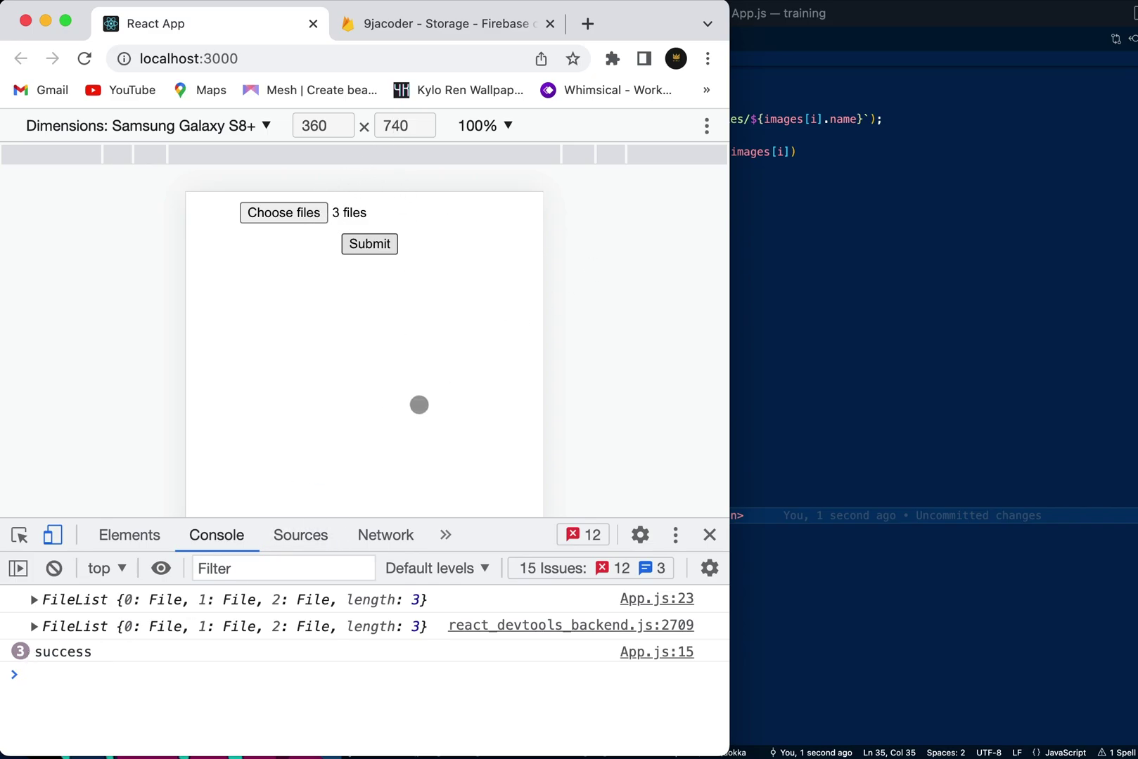
{"action": "left_click", "coordinate": [455, 28]}
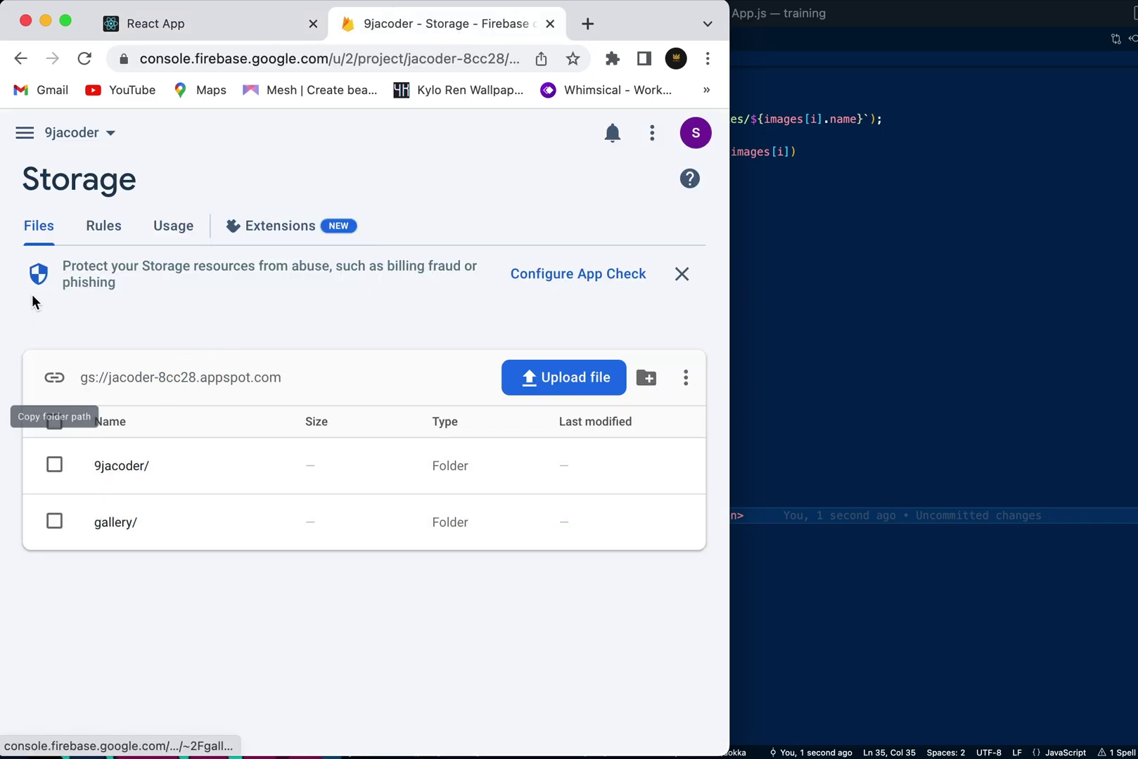
- Reload Storage, open mulitpleFiles/, and view the astronaut and dabi image details
{"action": "left_click", "coordinate": [84, 58]}
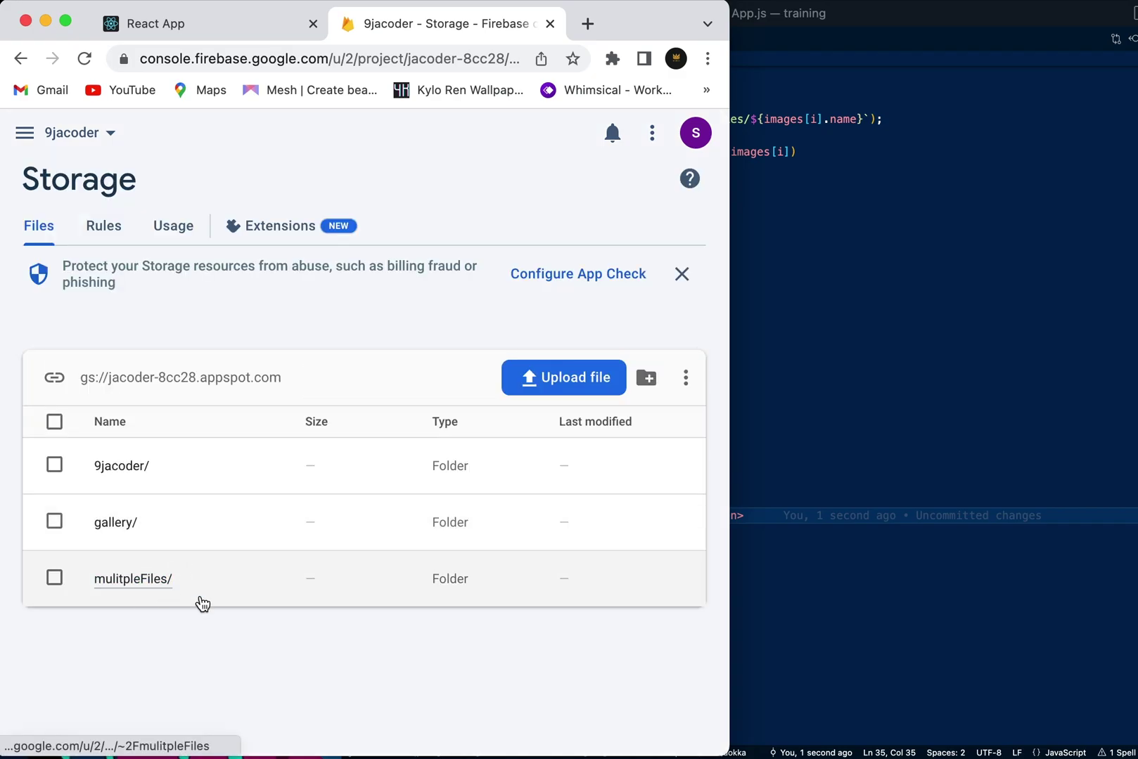
{"action": "left_click", "coordinate": [162, 585]}
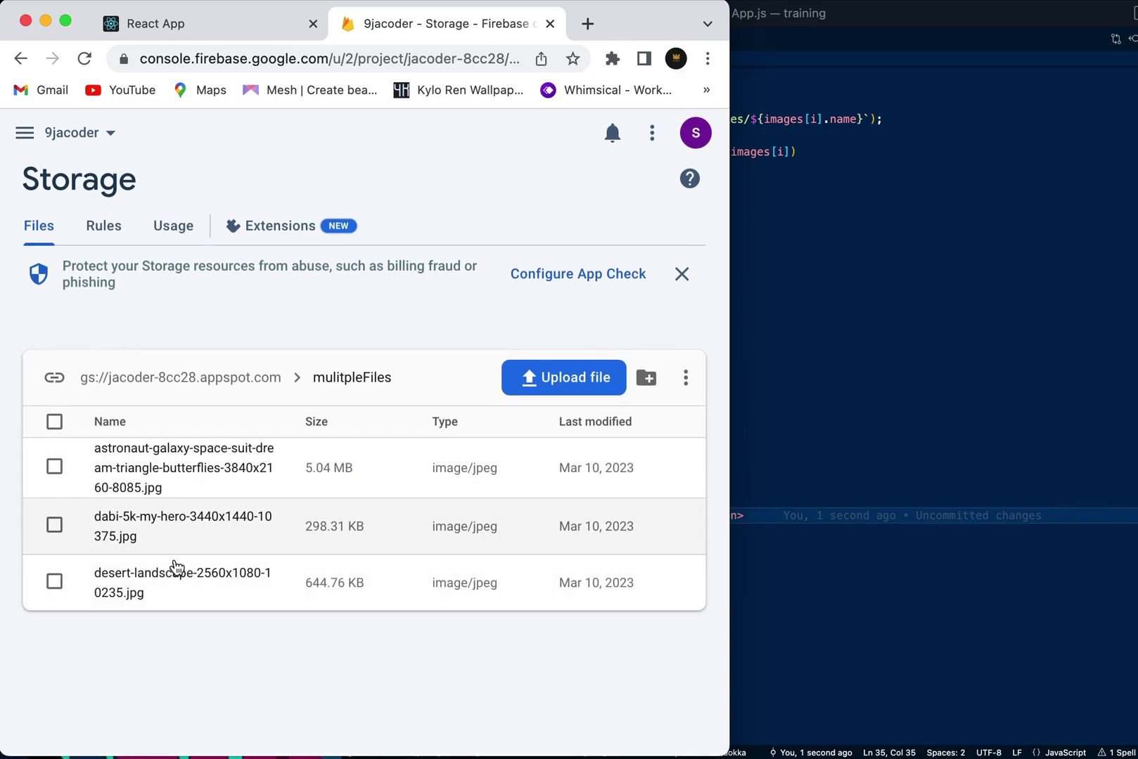
{"action": "left_click", "coordinate": [184, 484]}
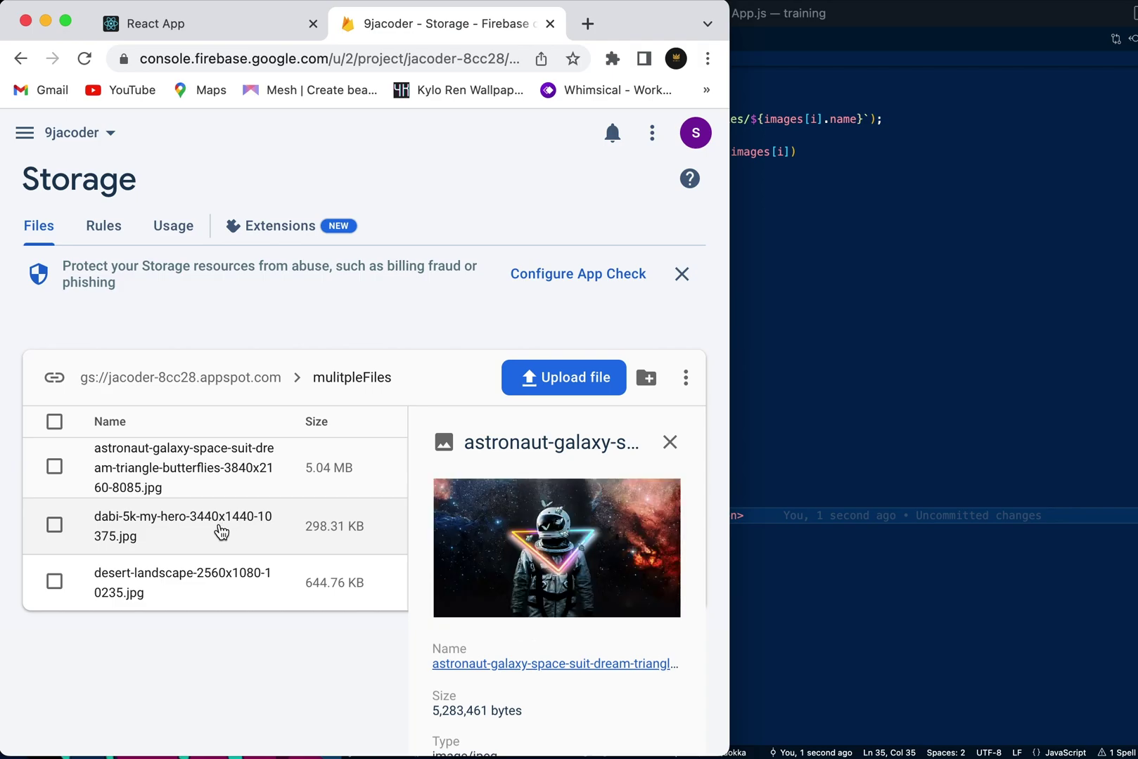
{"action": "left_click", "coordinate": [222, 531]}
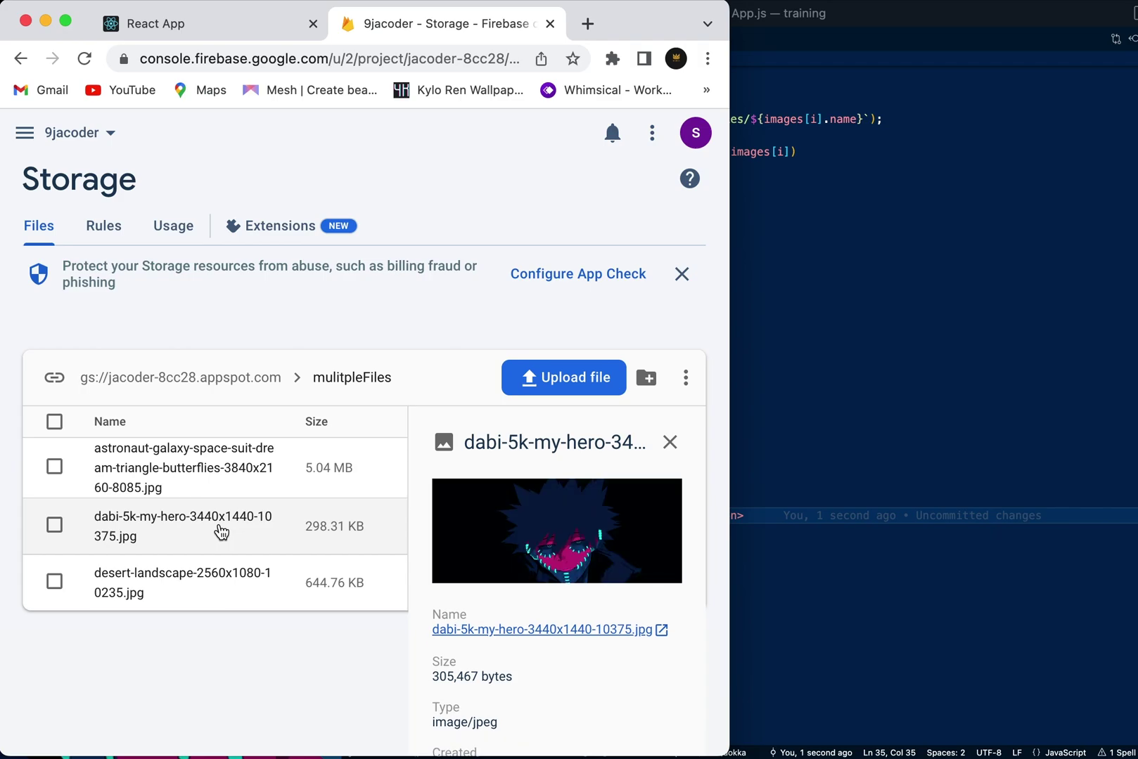